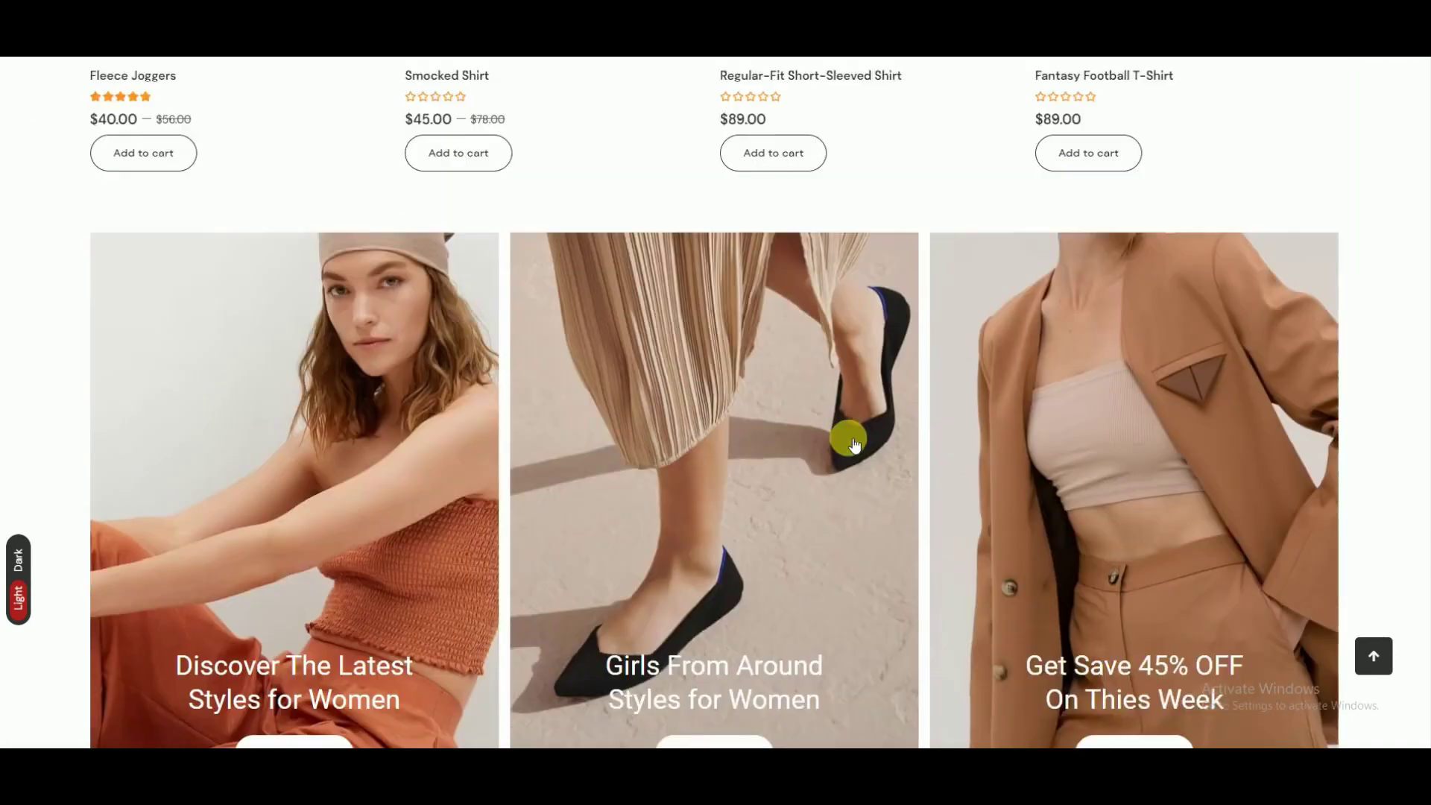
Step: Look through the demo storefront's home page, from the product and style banners down to the latest articles
{"action": "scroll", "coordinate": [854, 444], "scroll_direction": "down", "scroll_amount": 12}
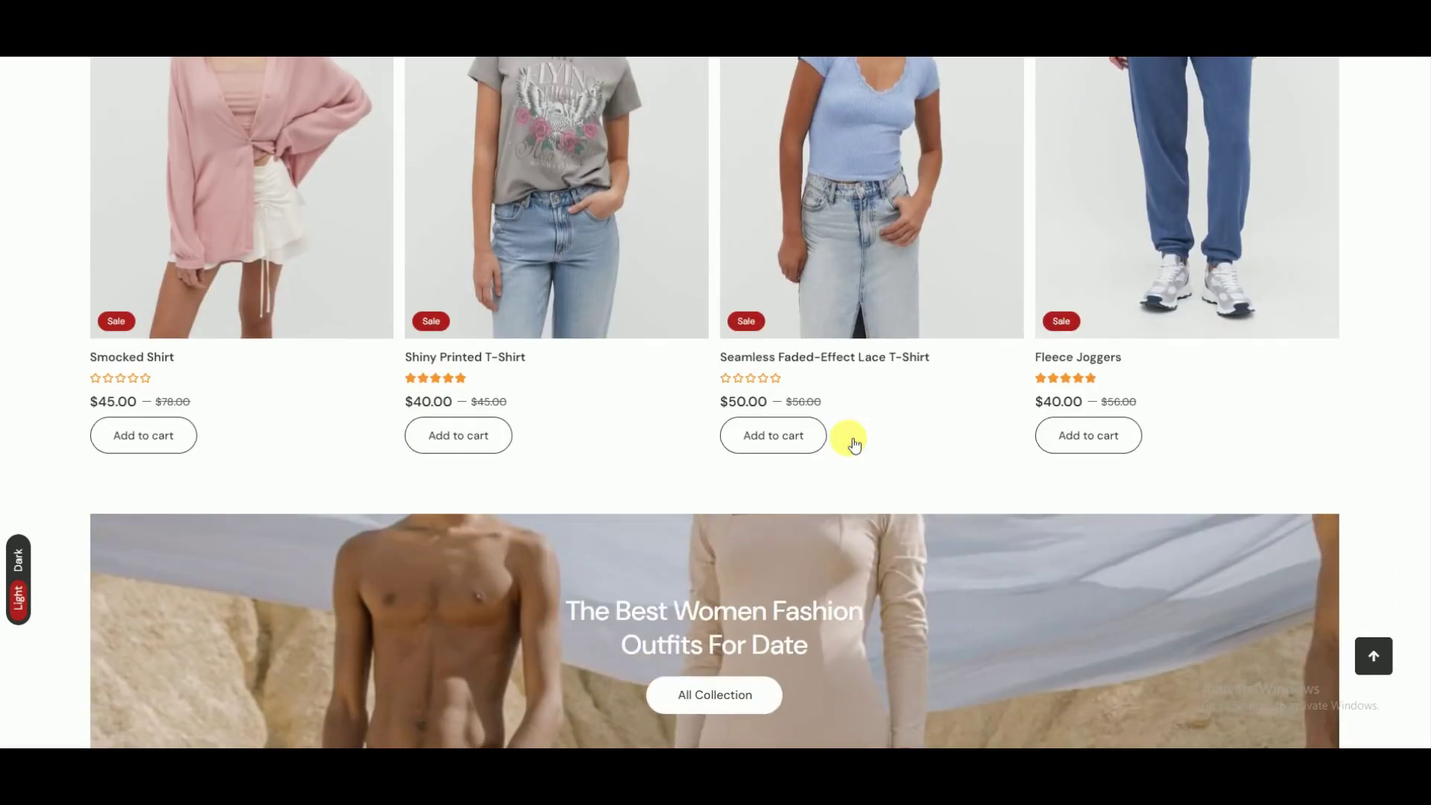
{"action": "scroll", "coordinate": [854, 444], "scroll_direction": "down", "scroll_amount": 12}
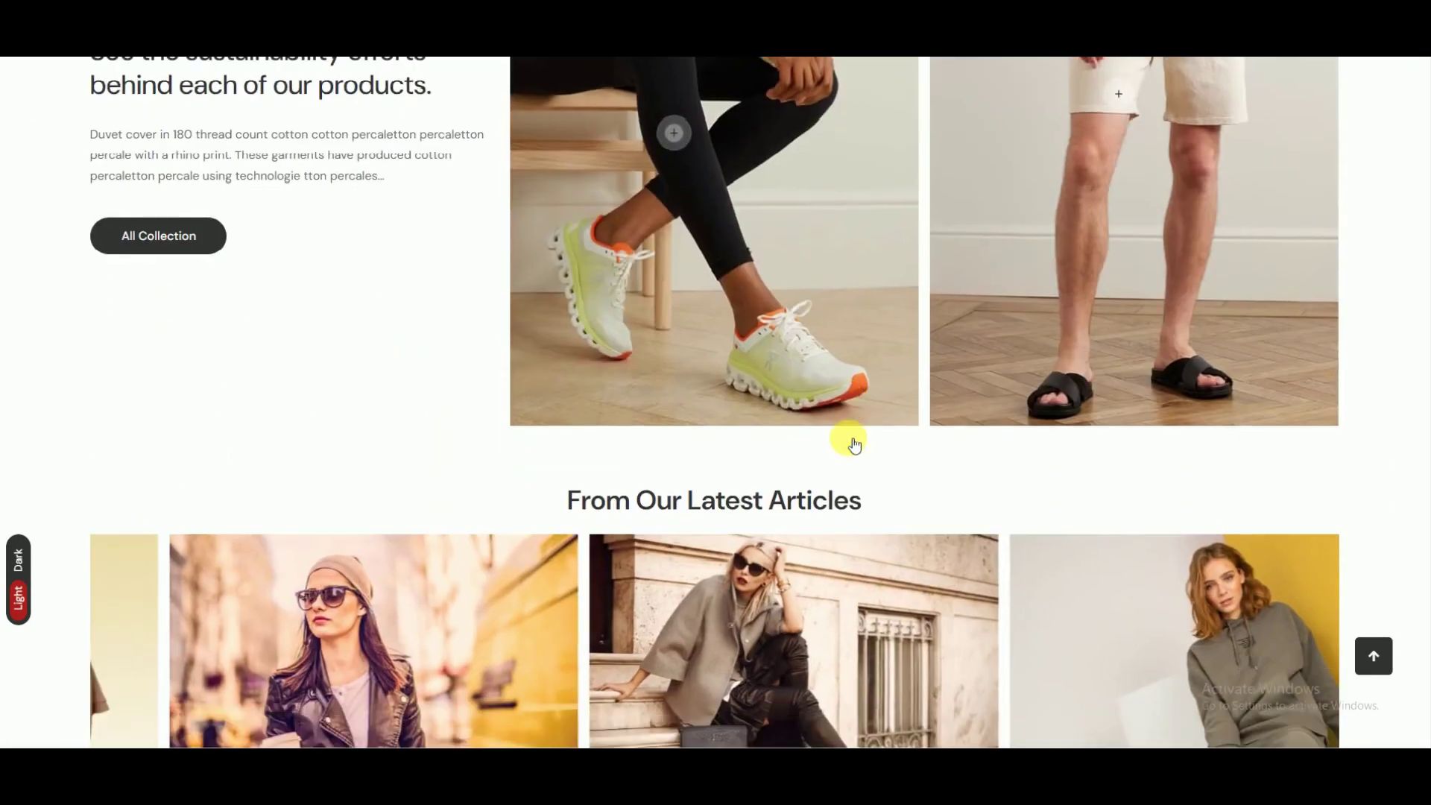
{"action": "scroll", "coordinate": [854, 444], "scroll_direction": "down", "scroll_amount": 4}
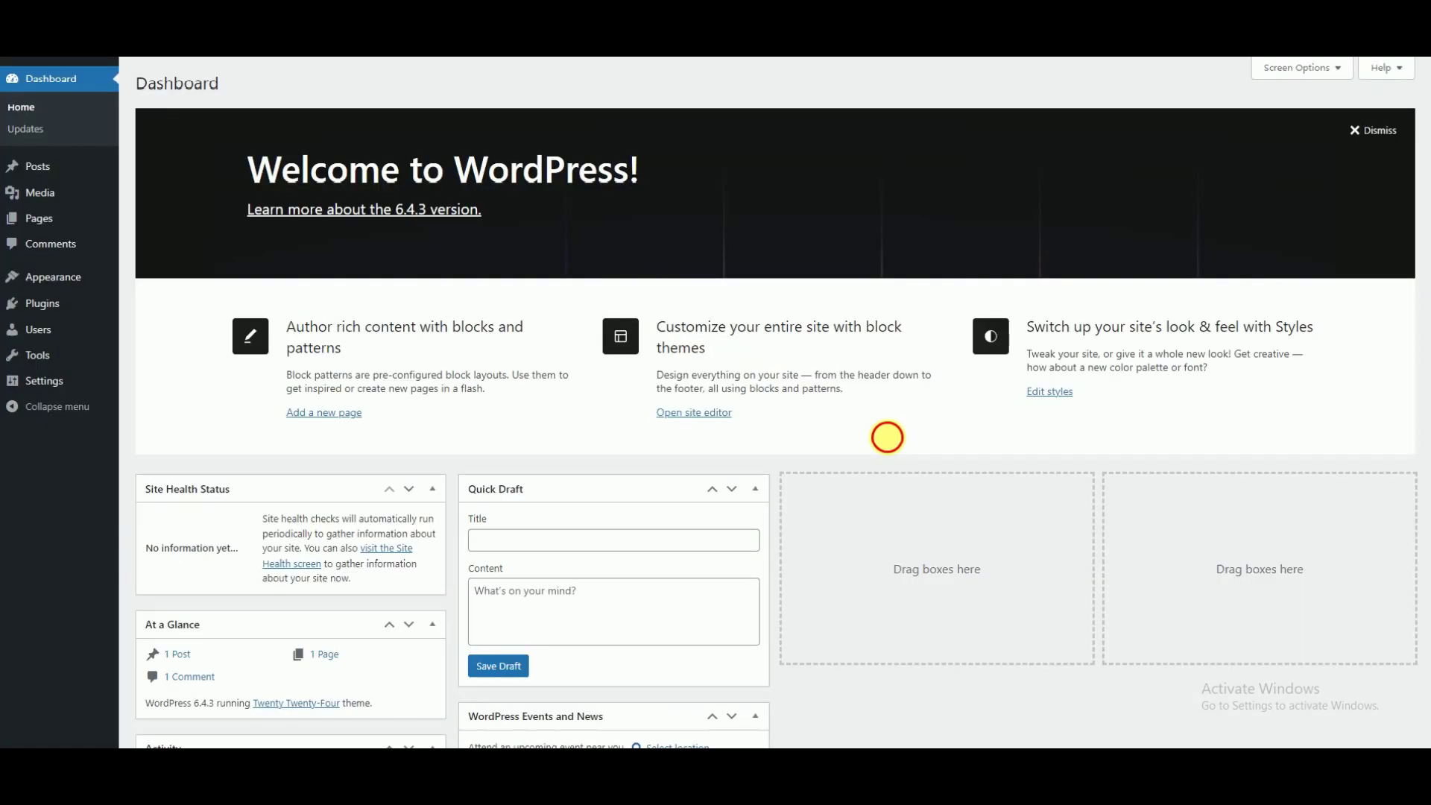
Step: Look over the WordPress dashboard and the demo_1 site's current home page
{"action": "scroll", "coordinate": [885, 436], "scroll_direction": "down", "scroll_amount": 4}
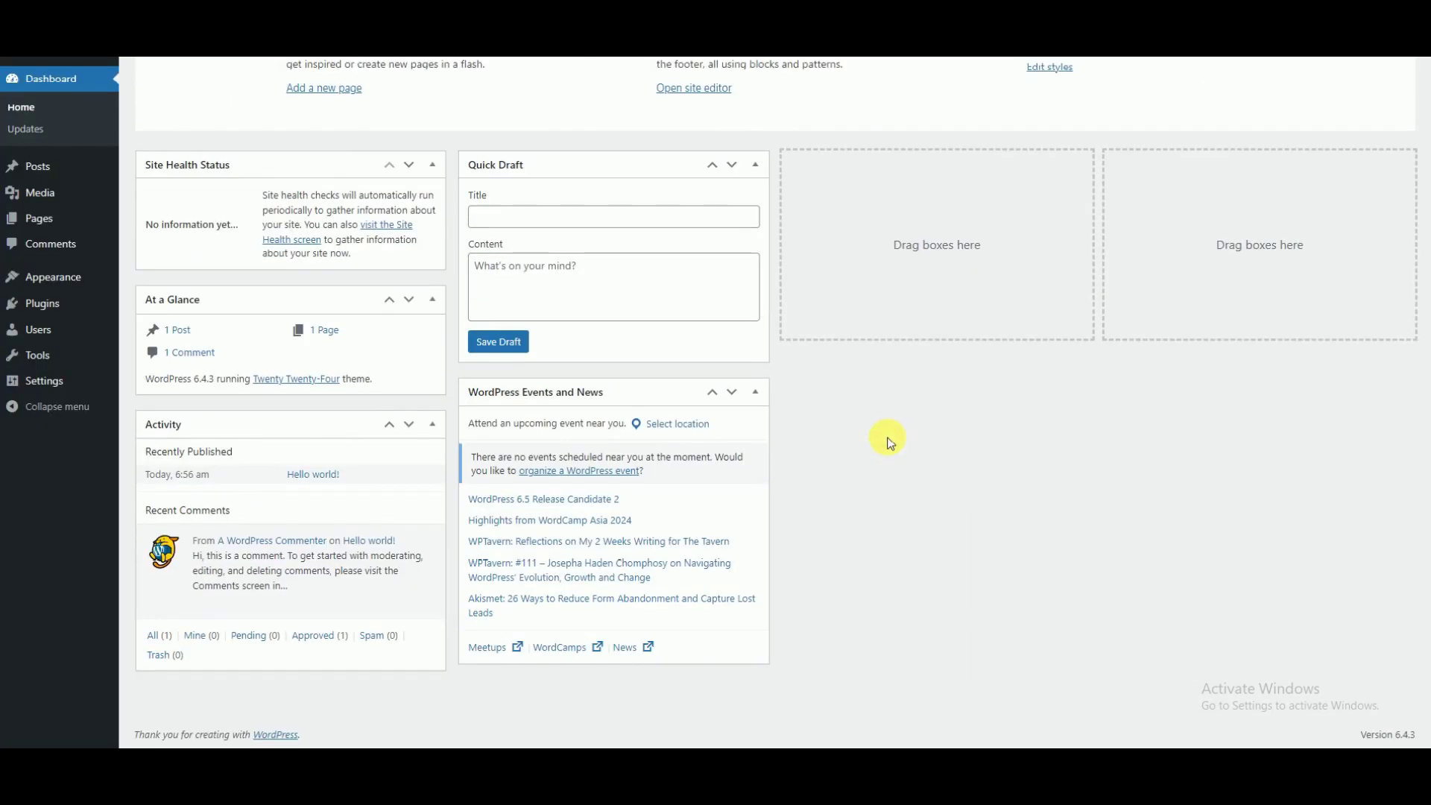
{"action": "scroll", "coordinate": [887, 440], "scroll_direction": "up", "scroll_amount": 4}
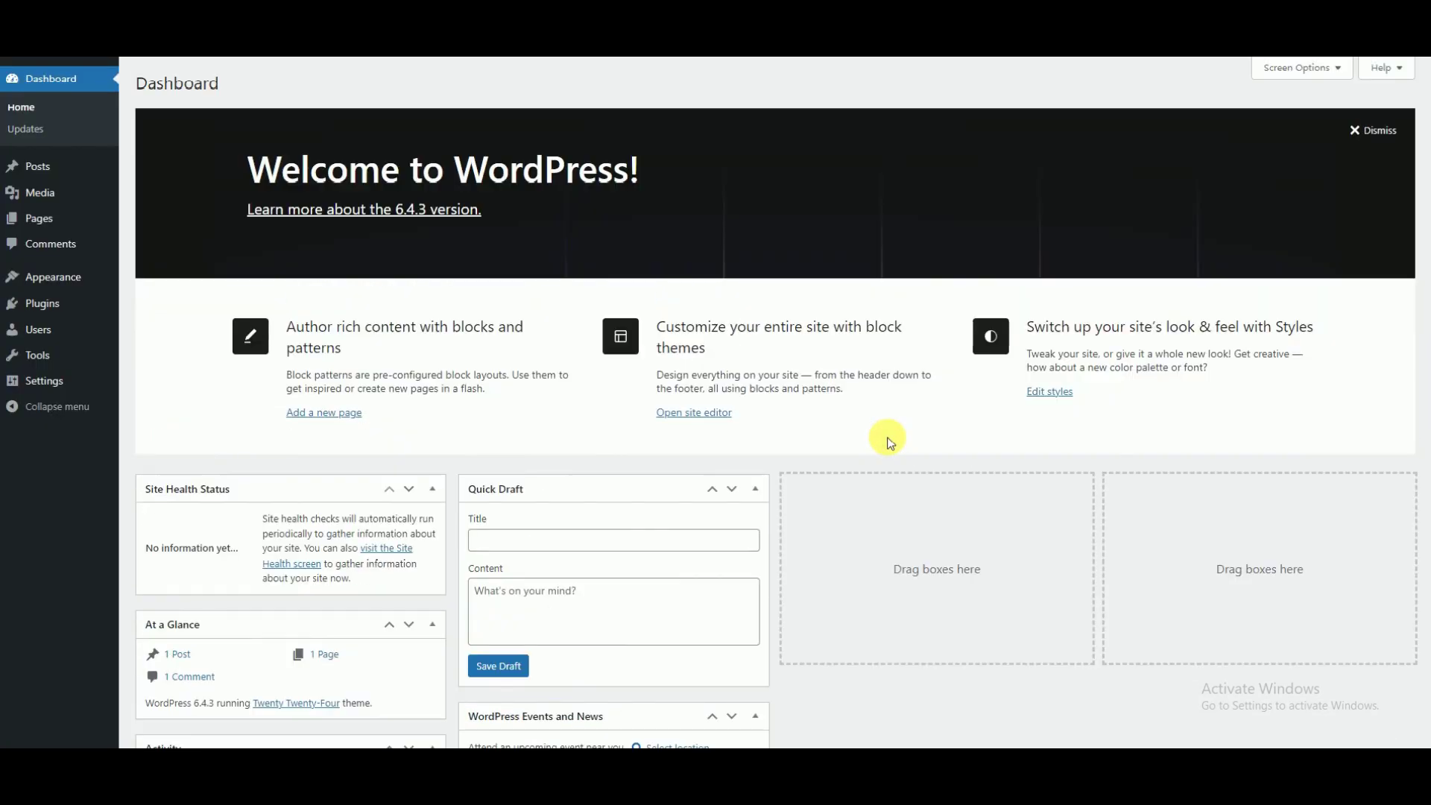
{"action": "left_click", "coordinate": [75, 75]}
{"action": "scroll", "coordinate": [1026, 119], "scroll_direction": "down", "scroll_amount": 6}
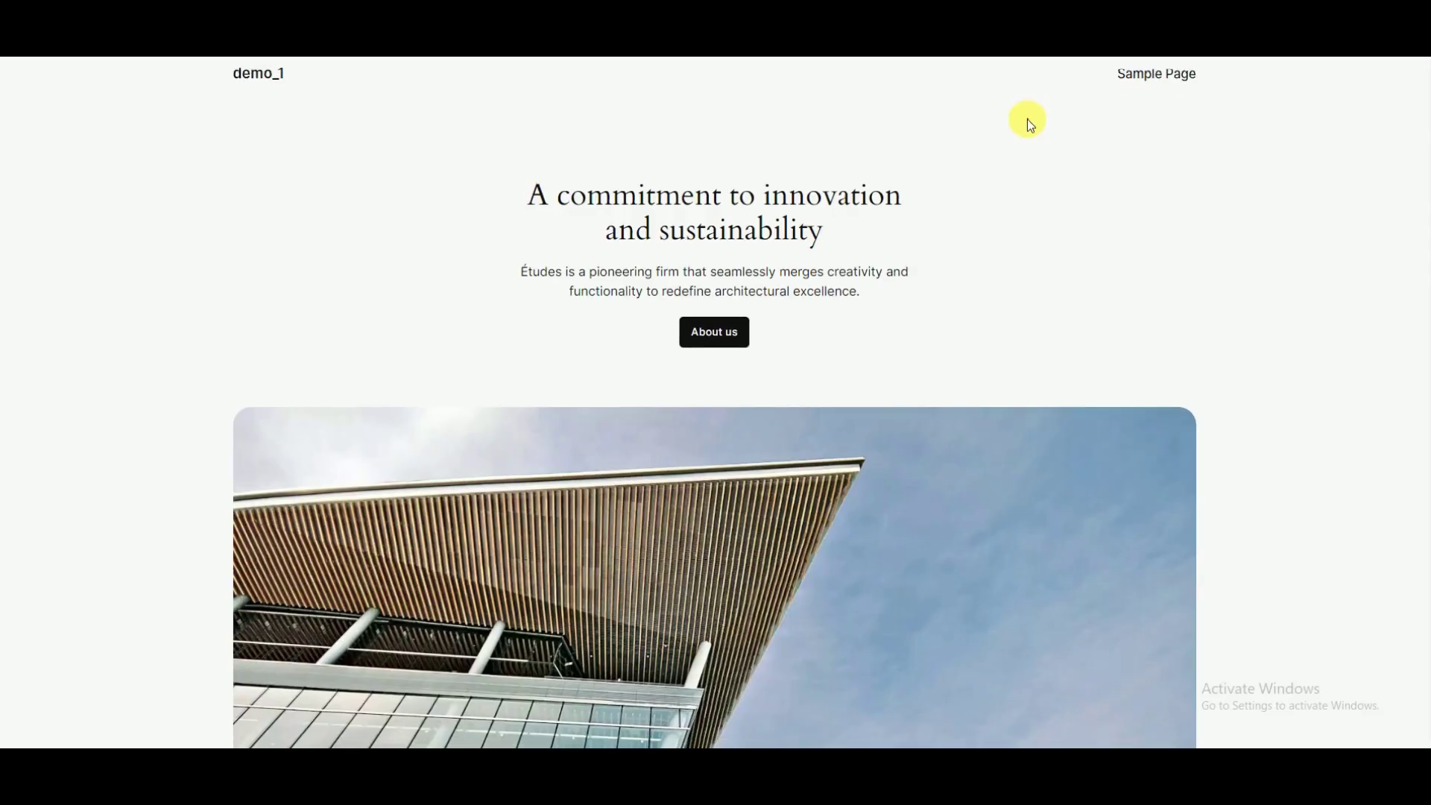
{"action": "scroll", "coordinate": [1027, 126], "scroll_direction": "down", "scroll_amount": 5}
{"action": "scroll", "coordinate": [1027, 127], "scroll_direction": "up", "scroll_amount": 15}
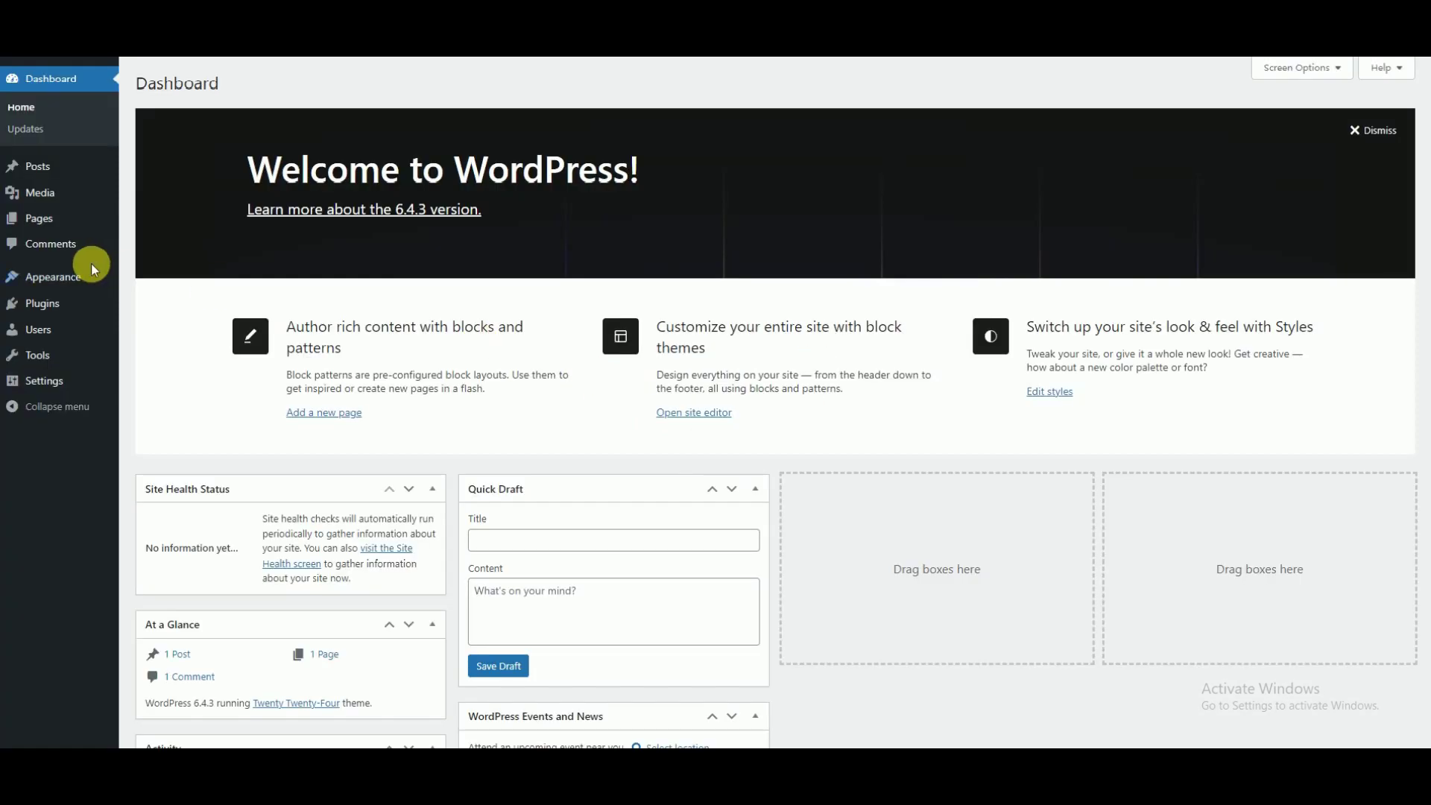
Step: Upload the Theme-threads.zip file as a new theme, install it and activate it
{"action": "mouse_move", "coordinate": [88, 274]}
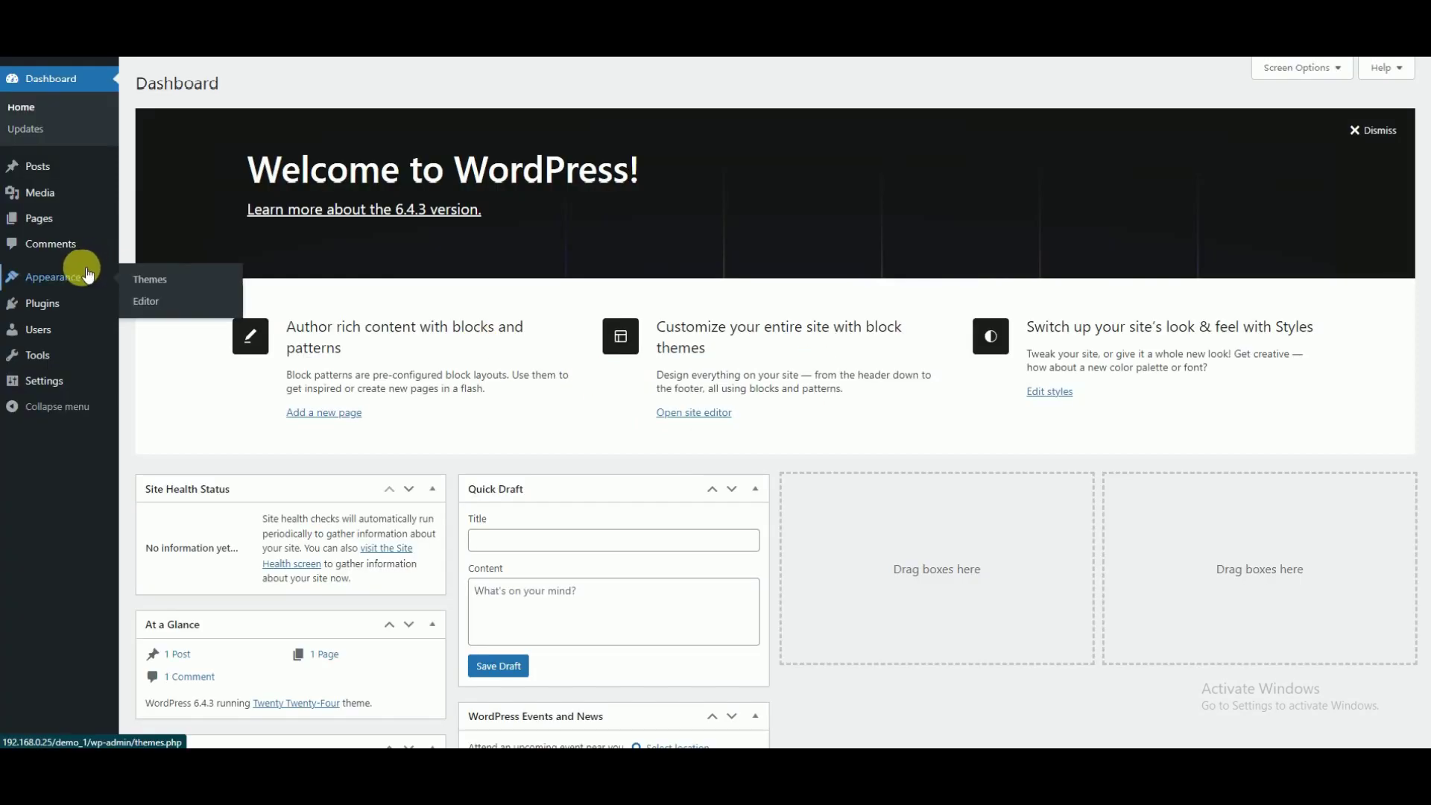
{"action": "left_click", "coordinate": [162, 280]}
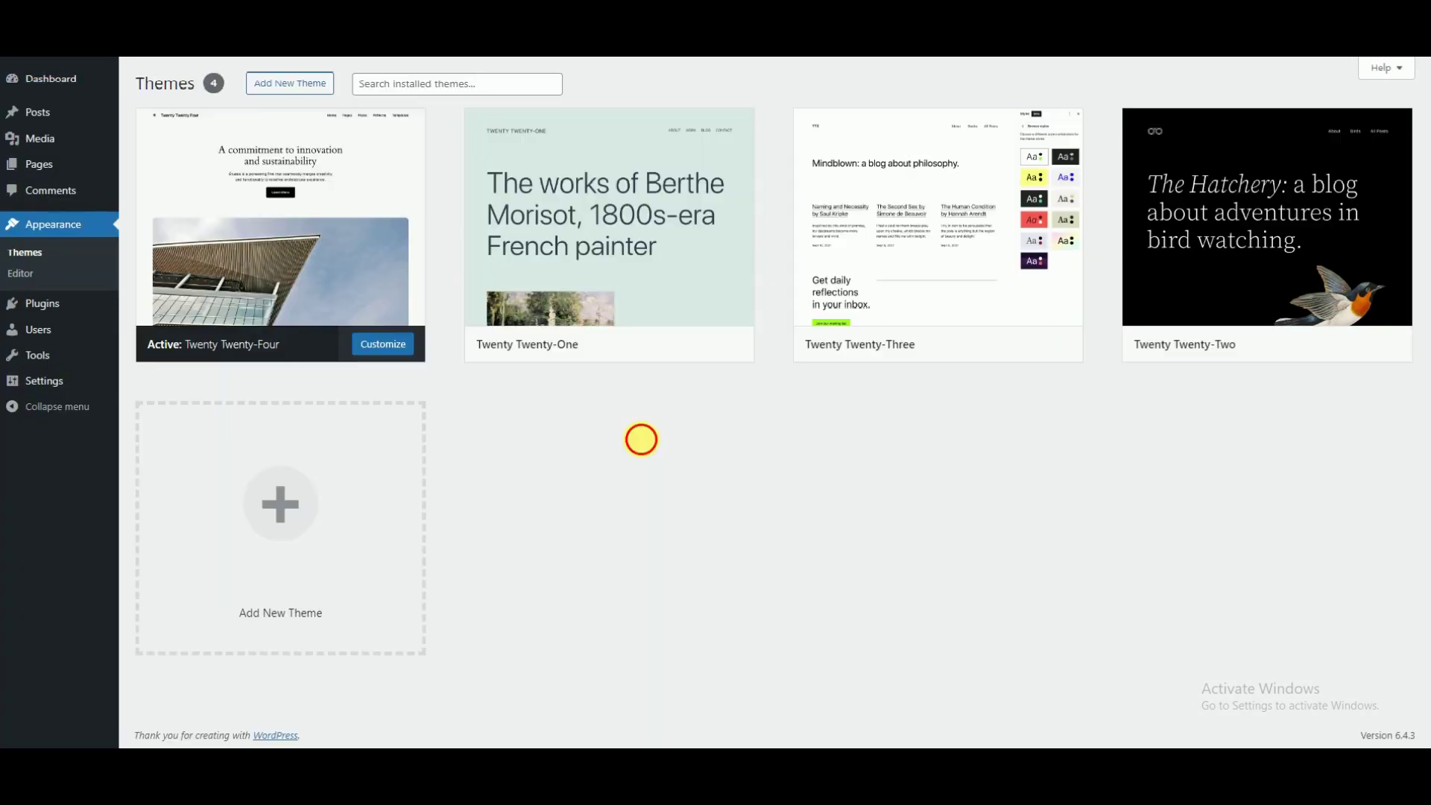
{"action": "left_click", "coordinate": [320, 89]}
{"action": "left_click", "coordinate": [316, 86]}
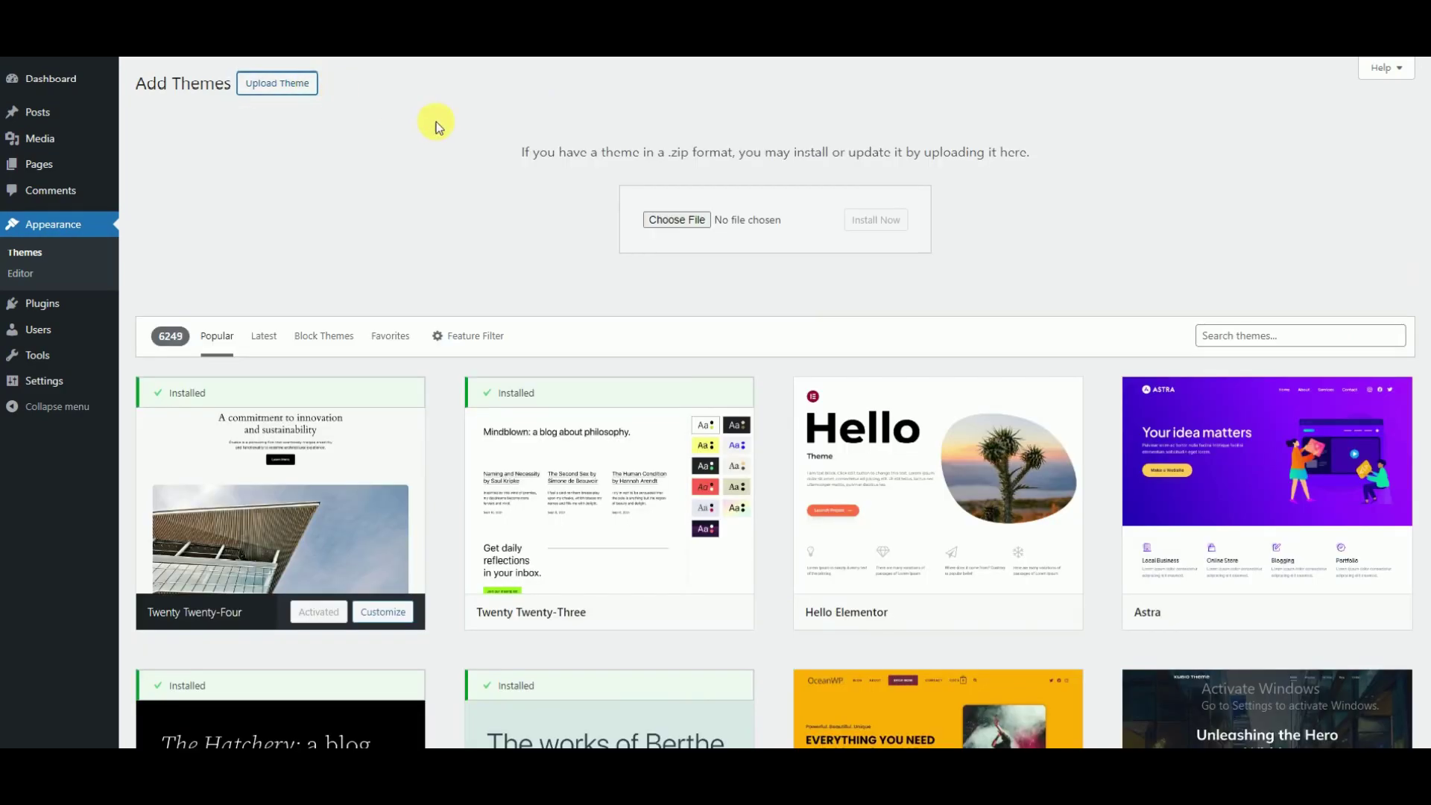
{"action": "left_click", "coordinate": [685, 227]}
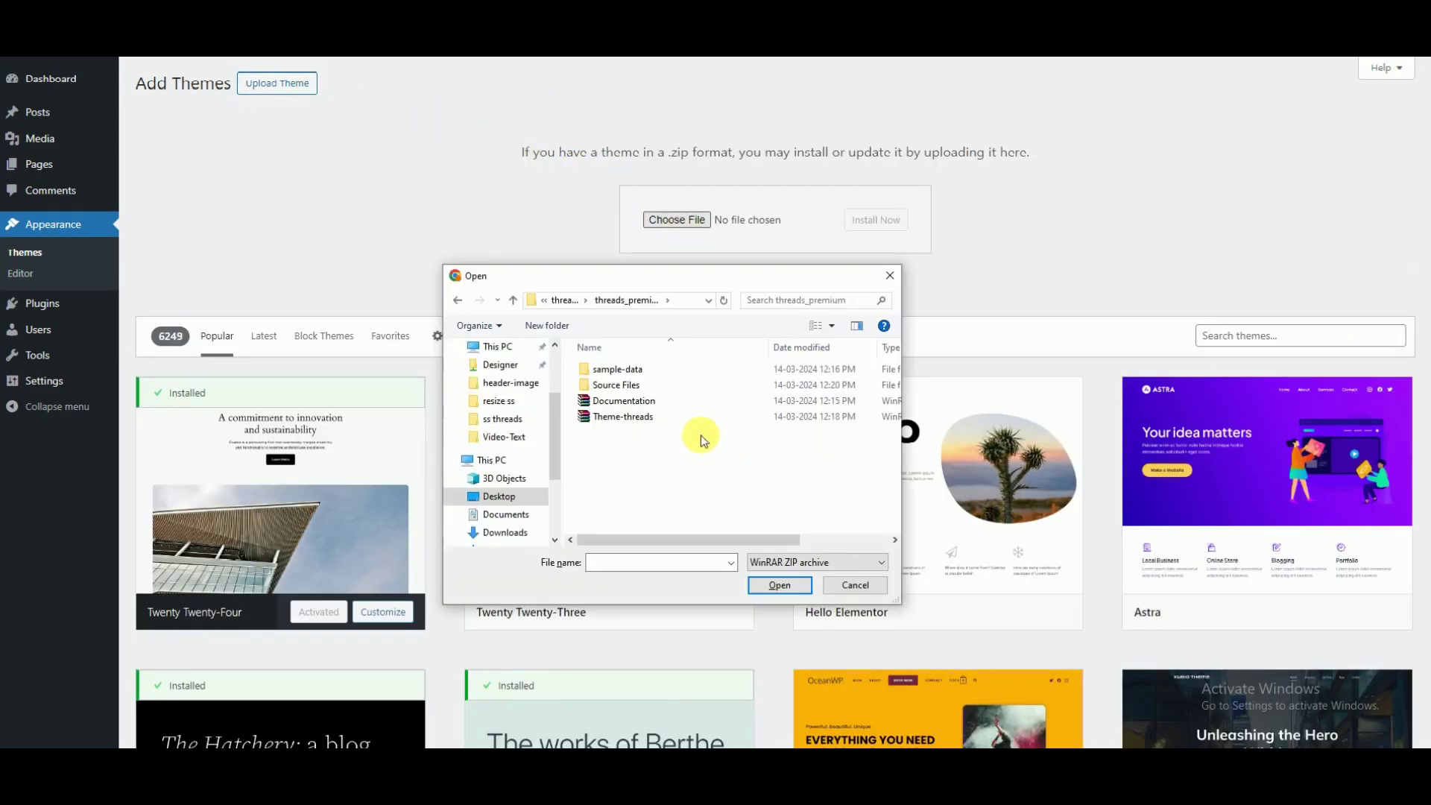
{"action": "left_click", "coordinate": [678, 419]}
{"action": "left_click", "coordinate": [775, 584]}
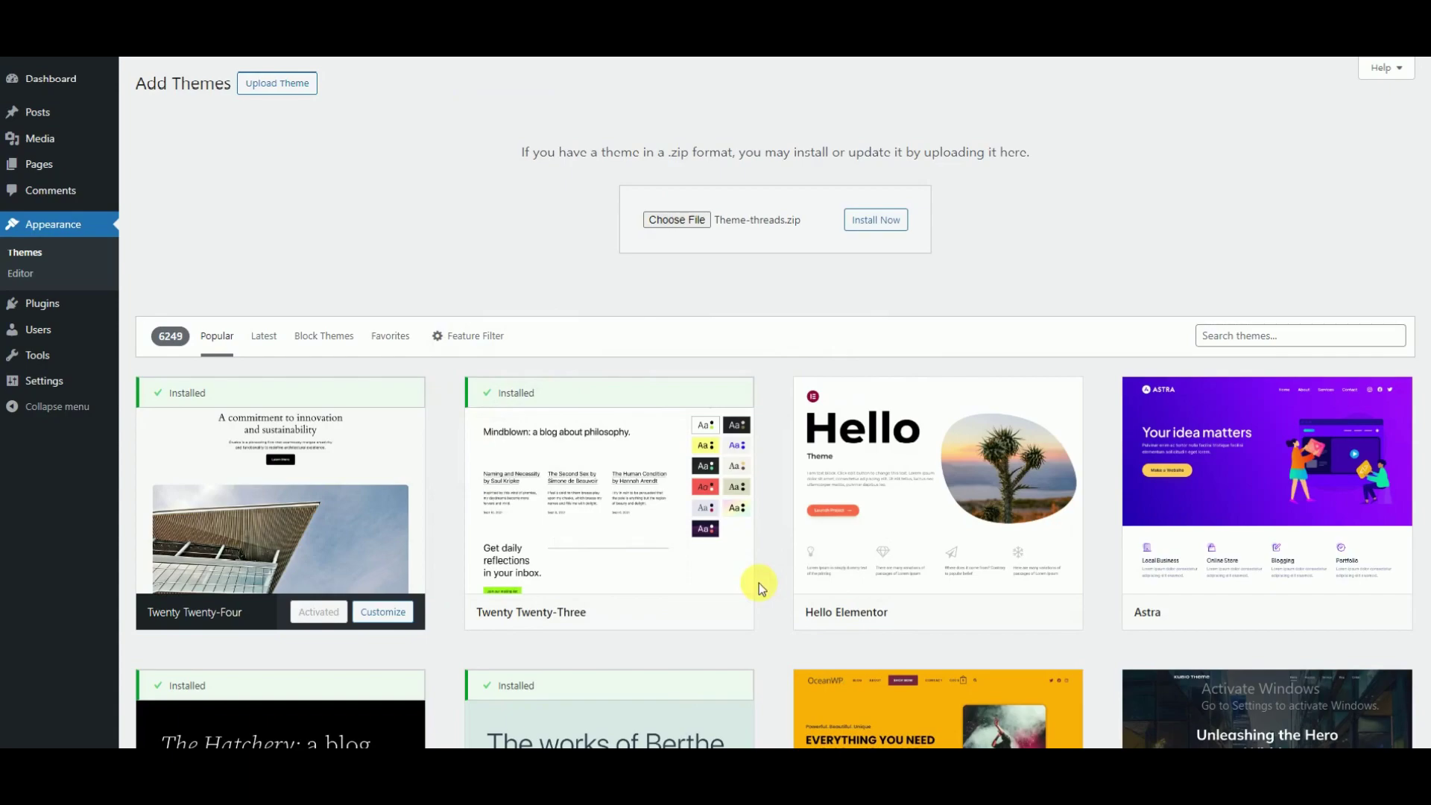
{"action": "left_click", "coordinate": [878, 219]}
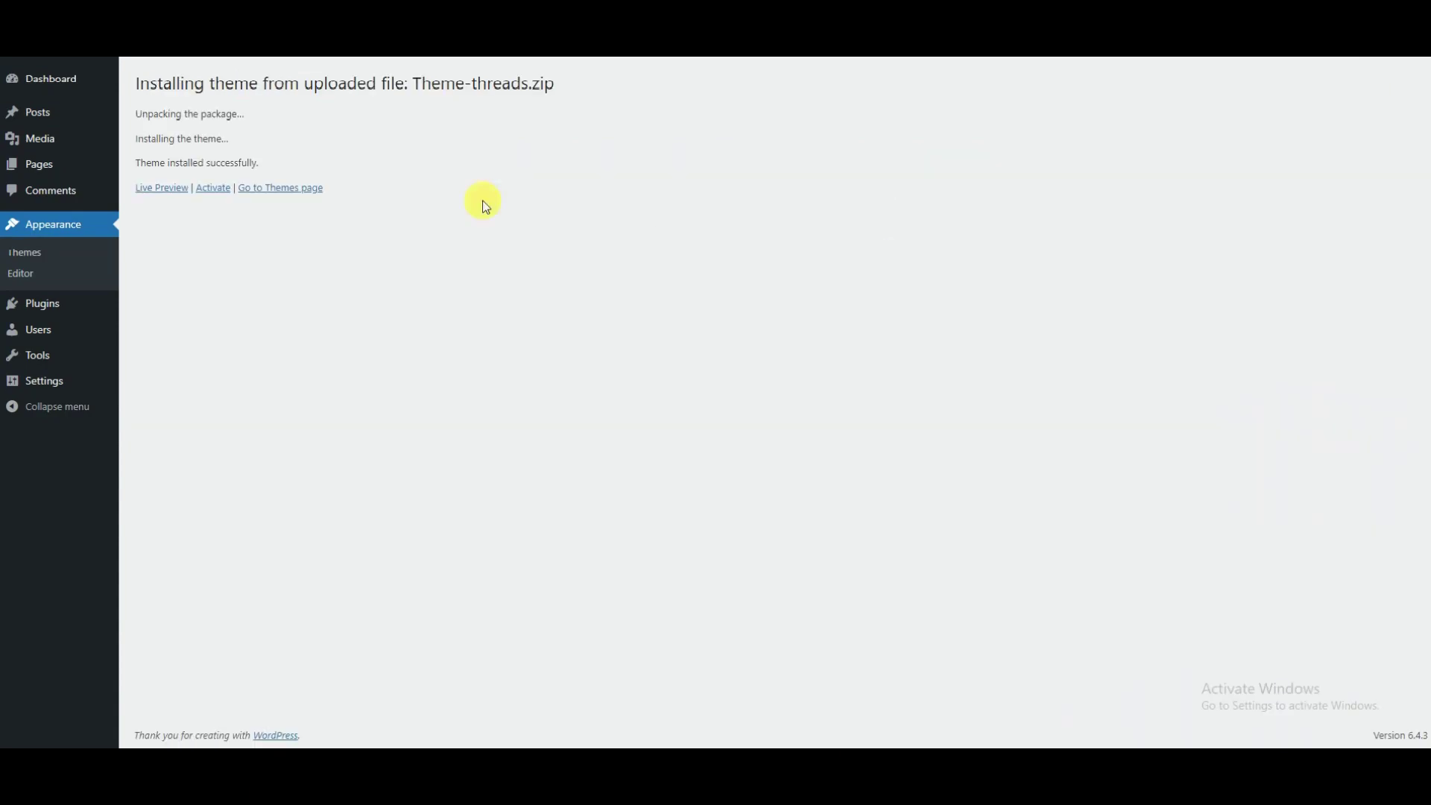
{"action": "left_click", "coordinate": [214, 188]}
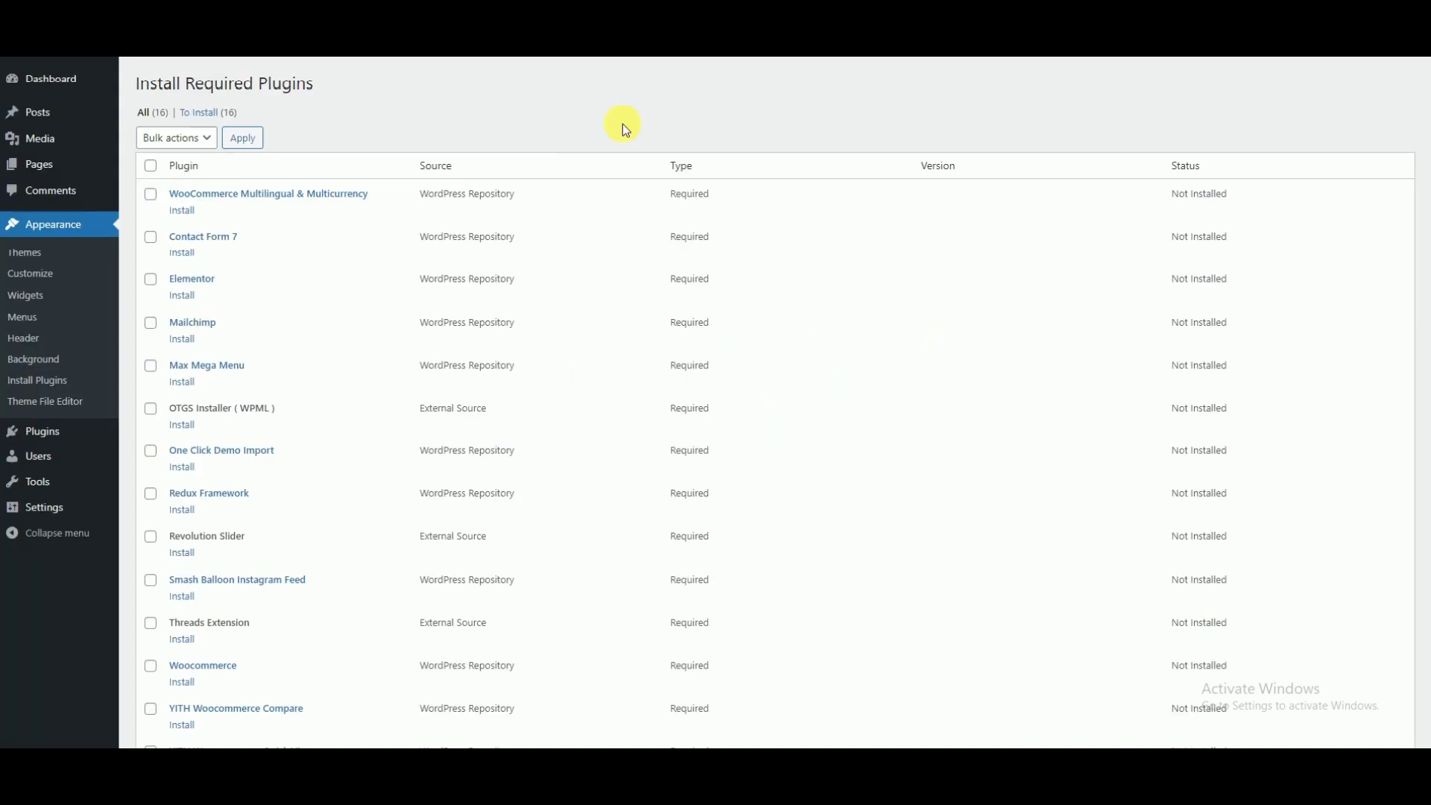
Step: Install all the theme's required plugins in one bulk action
{"action": "left_click", "coordinate": [175, 146]}
{"action": "left_click", "coordinate": [171, 172]}
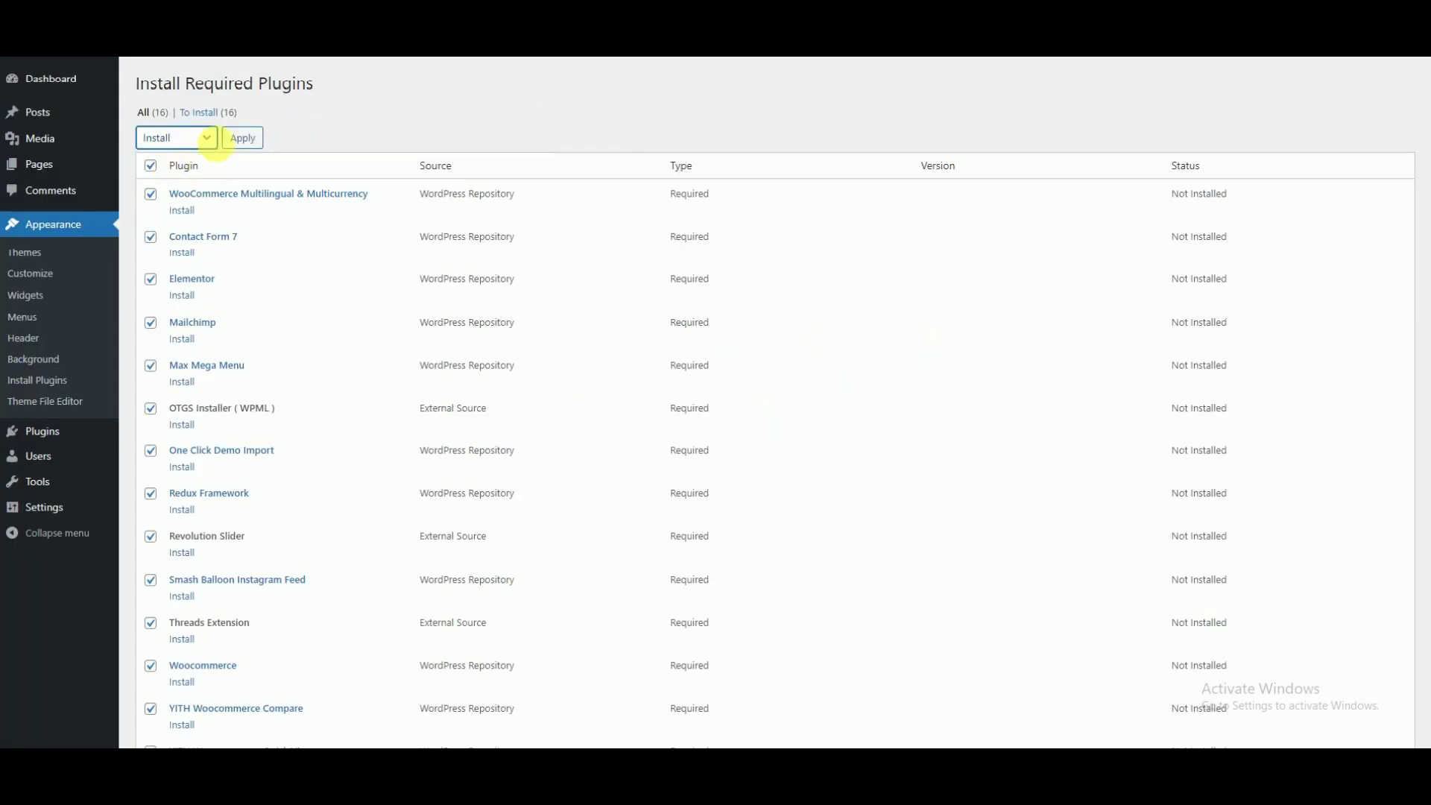
{"action": "left_click", "coordinate": [237, 141]}
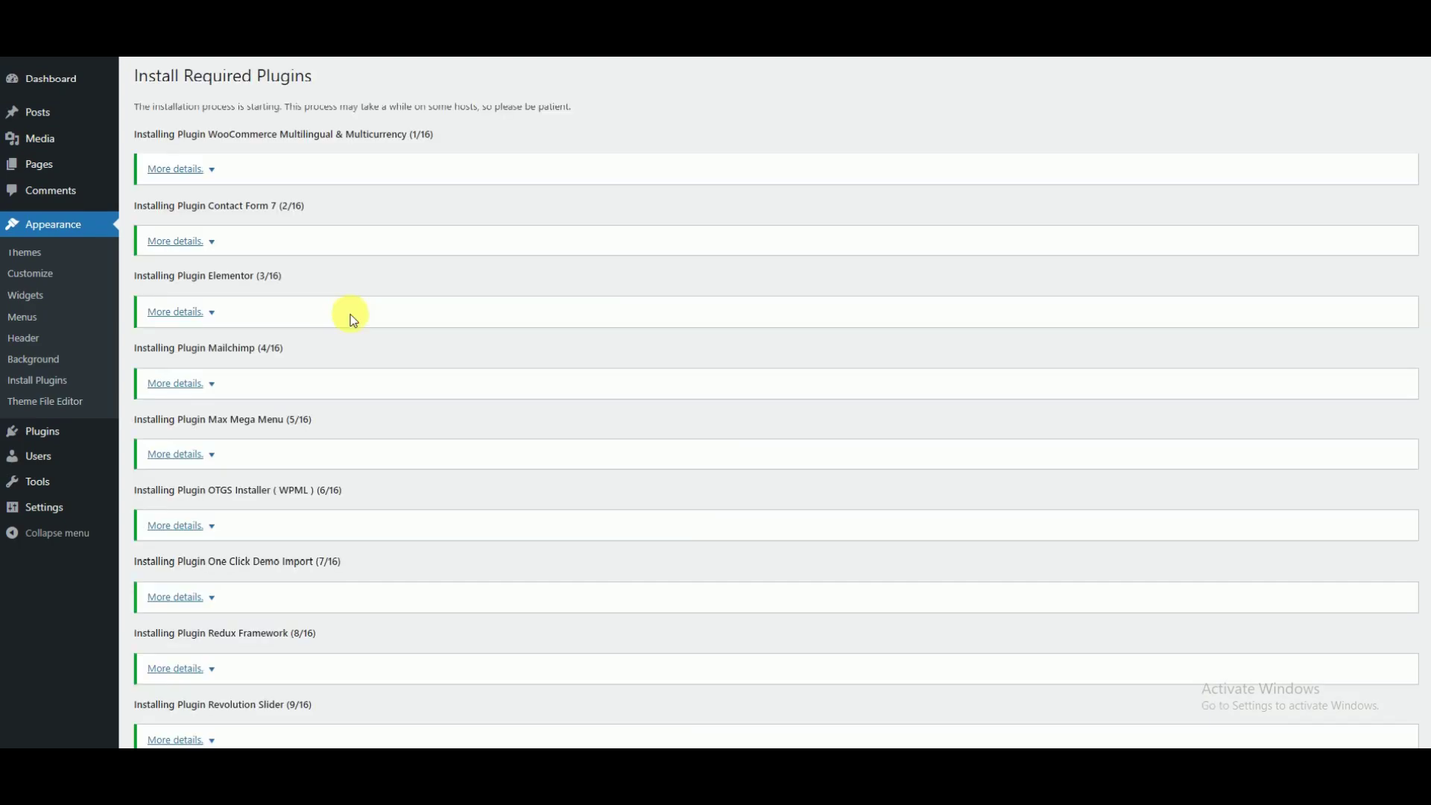
Step: Return to the required plugins installer and activate all the installed plugins in one bulk action
{"action": "scroll", "coordinate": [352, 321], "scroll_direction": "down", "scroll_amount": 7}
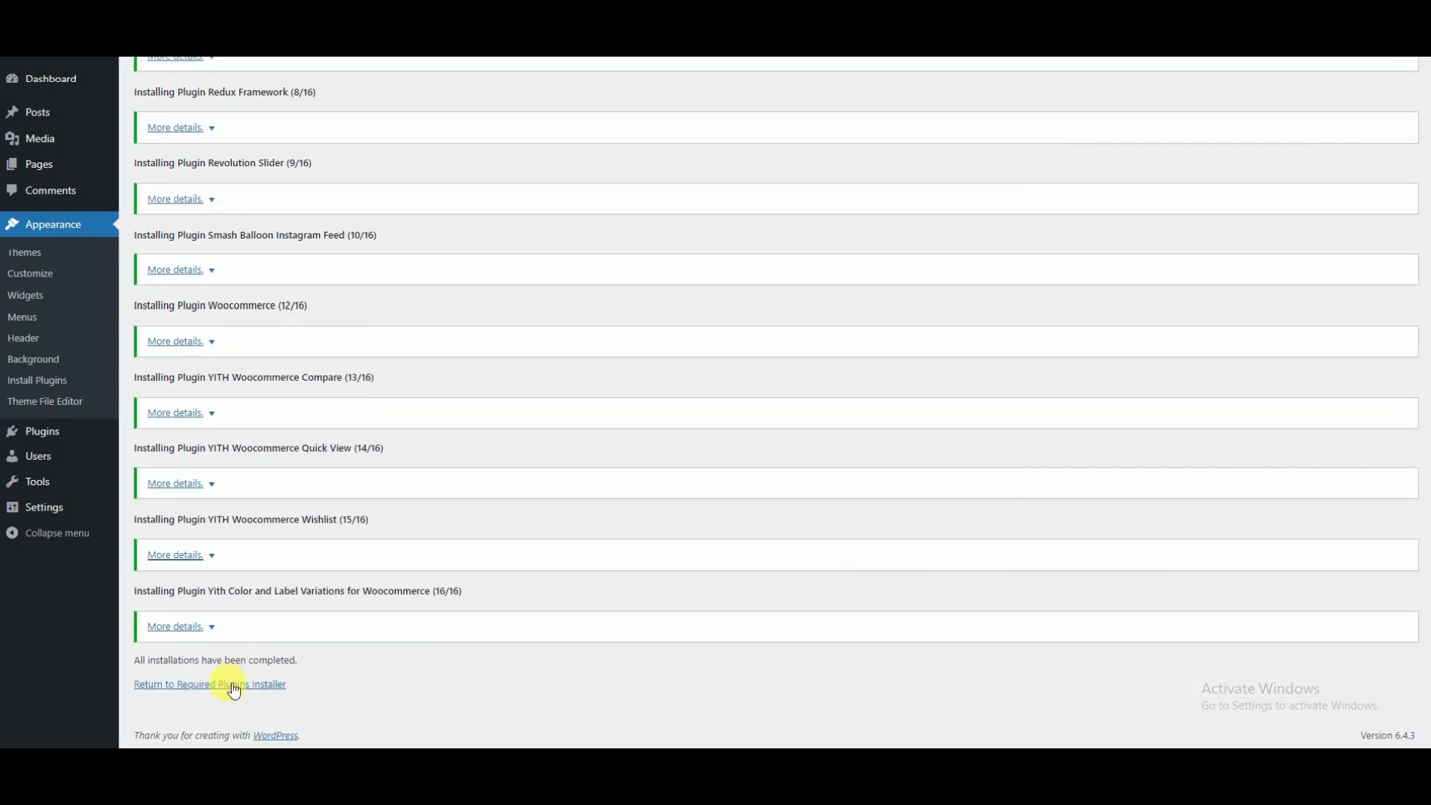
{"action": "left_click", "coordinate": [234, 686]}
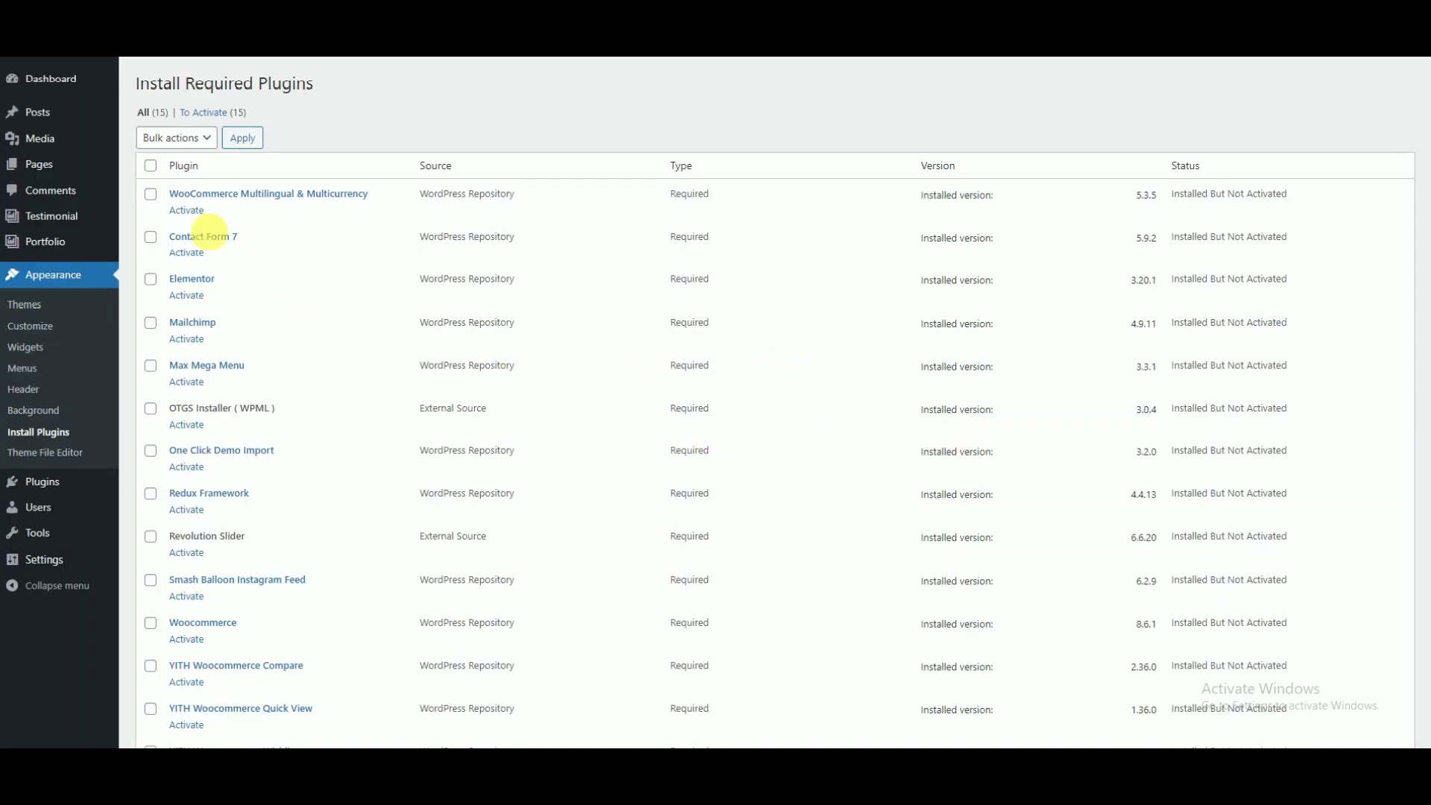
{"action": "left_click", "coordinate": [187, 142]}
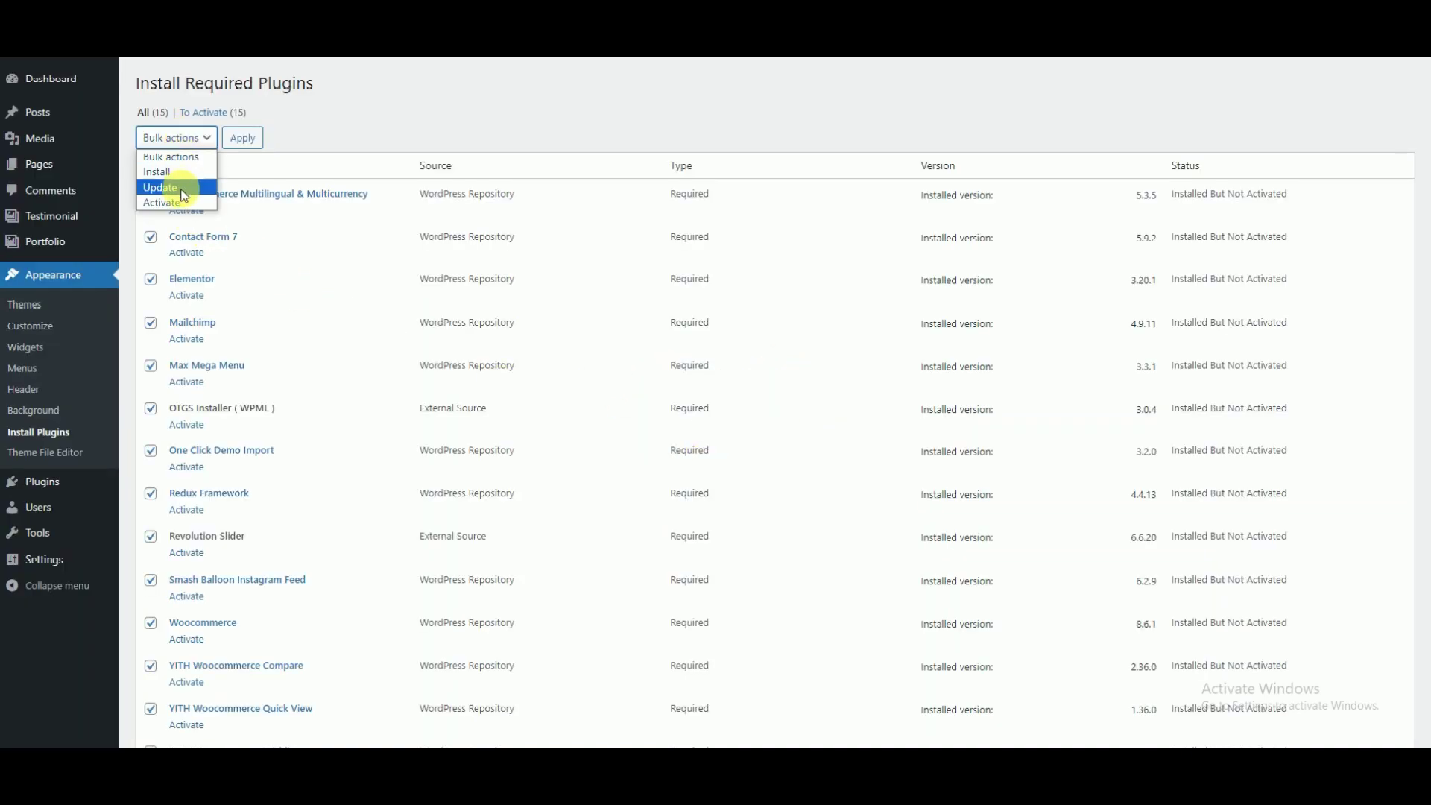
{"action": "left_click", "coordinate": [179, 193]}
{"action": "left_click", "coordinate": [235, 137]}
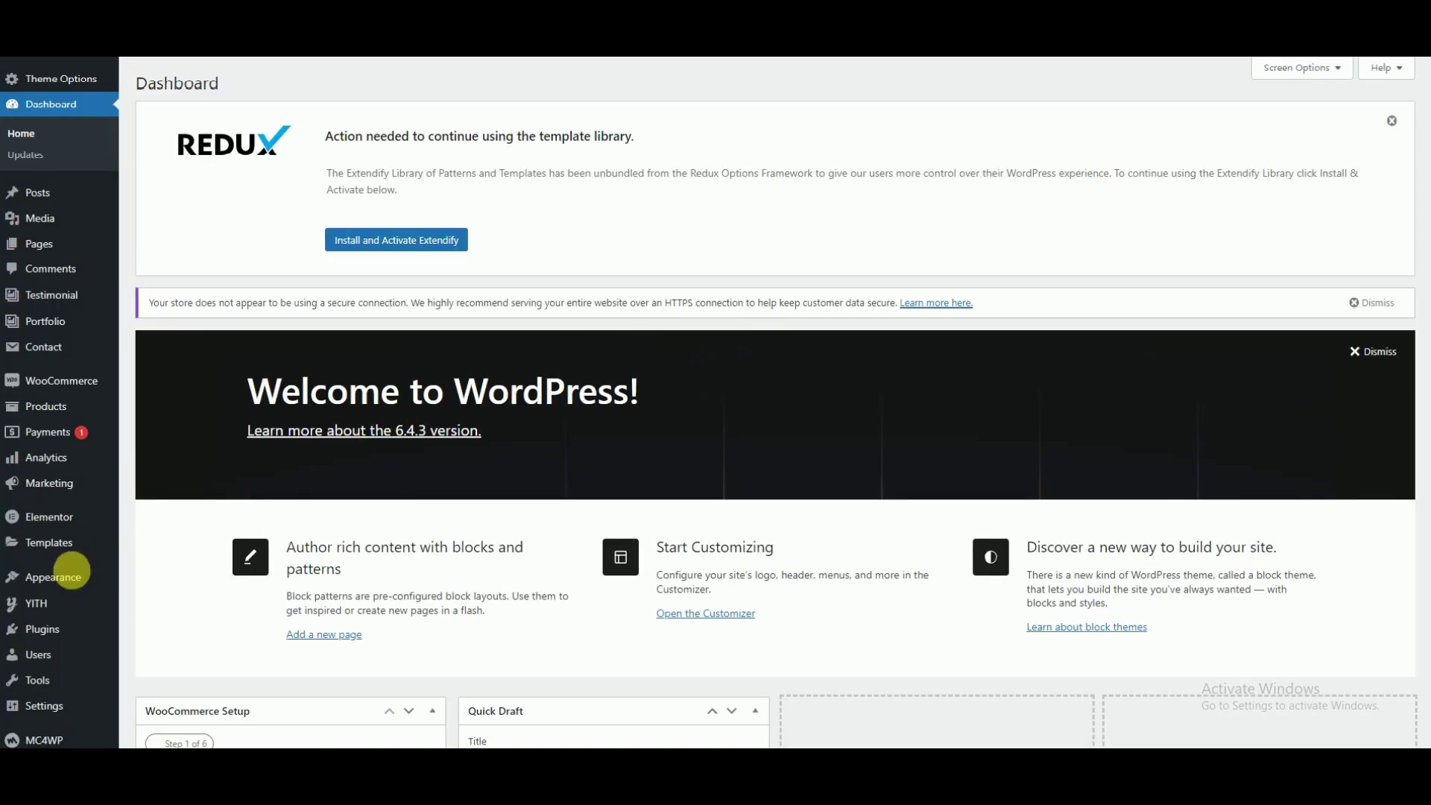
Step: Import the theme's Demo 1 data without adding the recommended WPForms, All in One SEO and MonsterInsights plugins
{"action": "mouse_move", "coordinate": [71, 570]}
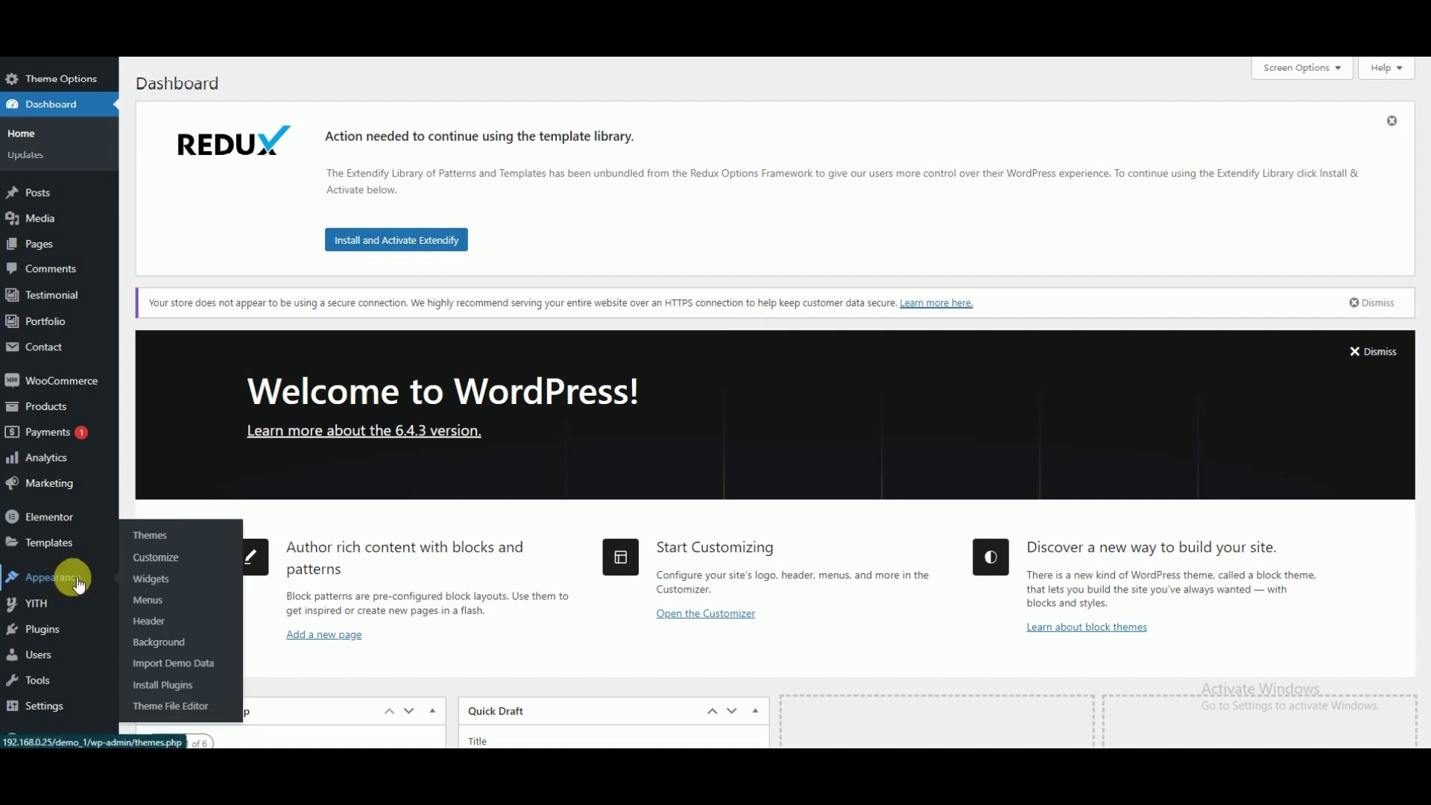
{"action": "left_click", "coordinate": [183, 670]}
{"action": "scroll", "coordinate": [1103, 230], "scroll_direction": "down", "scroll_amount": 3}
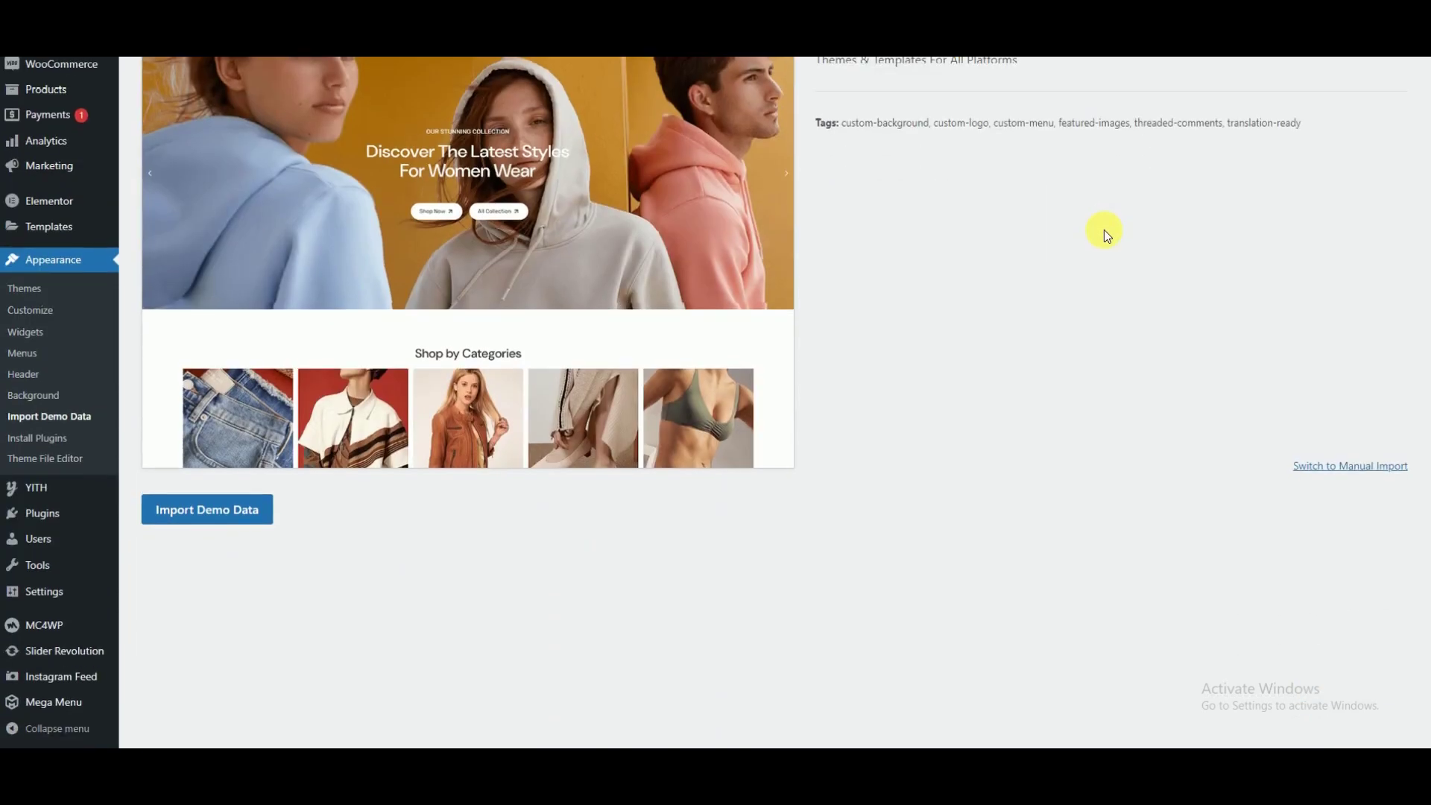
{"action": "left_click", "coordinate": [234, 510]}
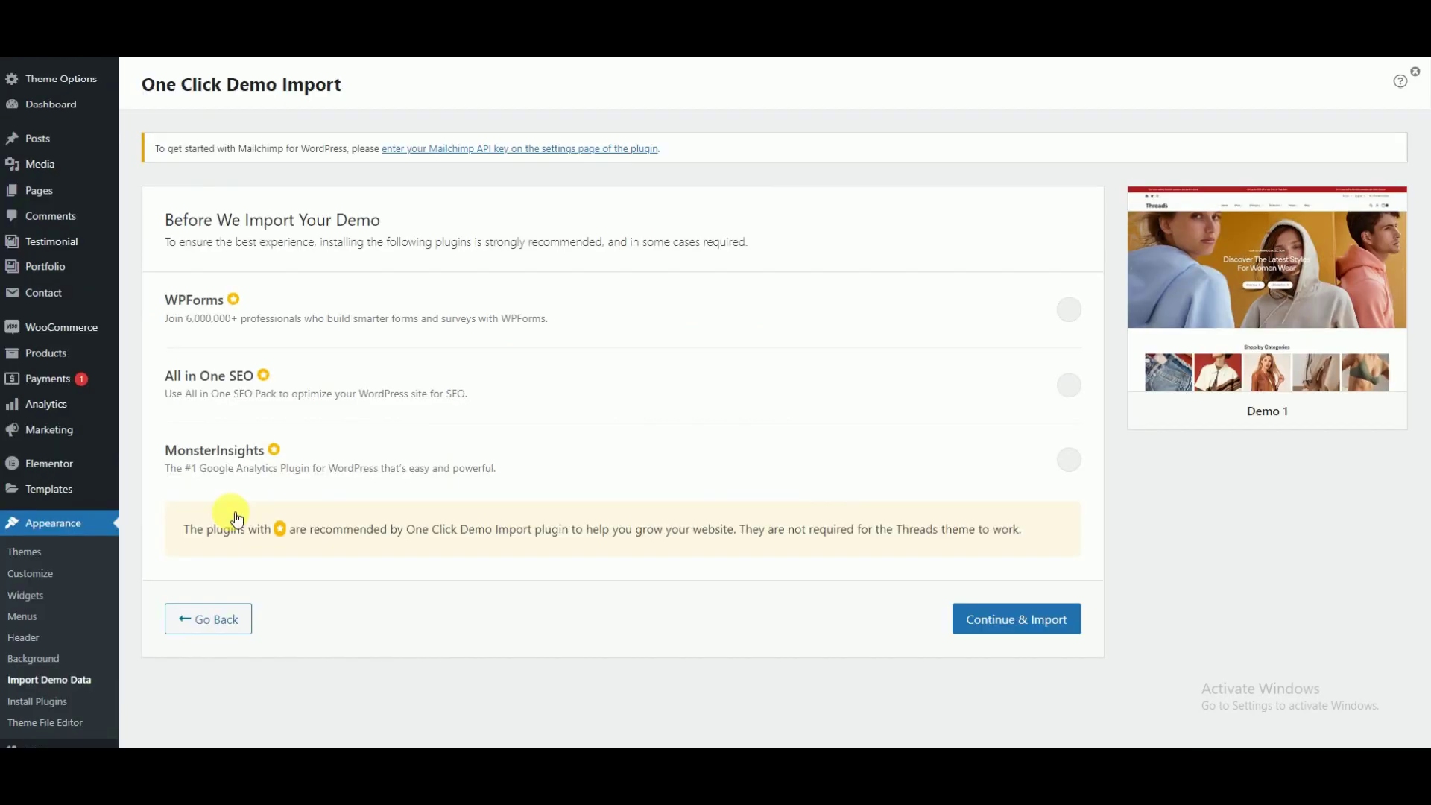
{"action": "left_click", "coordinate": [980, 619]}
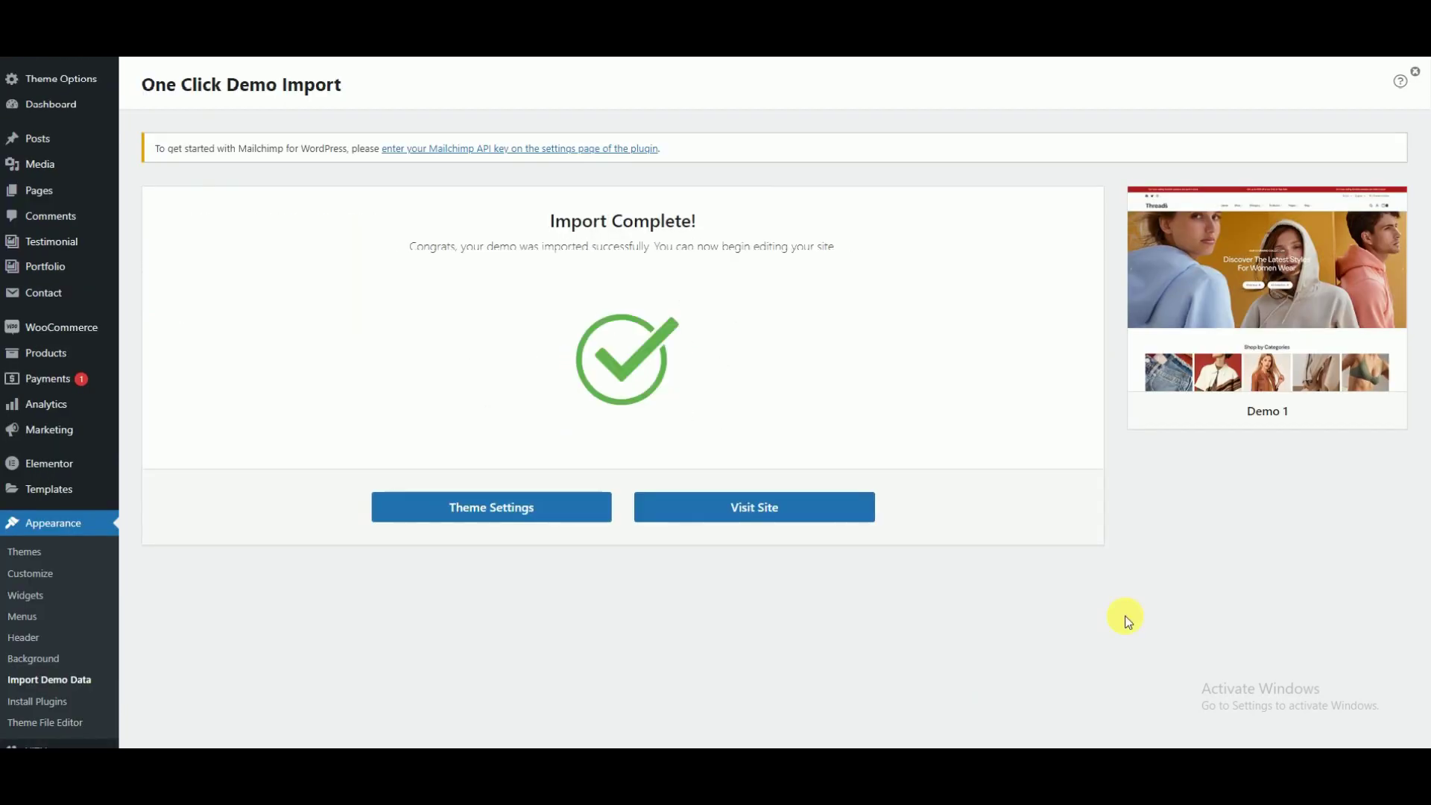
Step: Visit the site and examine the imported home page from the slider down past the latest articles
{"action": "left_click", "coordinate": [798, 511]}
{"action": "scroll", "coordinate": [696, 348], "scroll_direction": "down", "scroll_amount": 6}
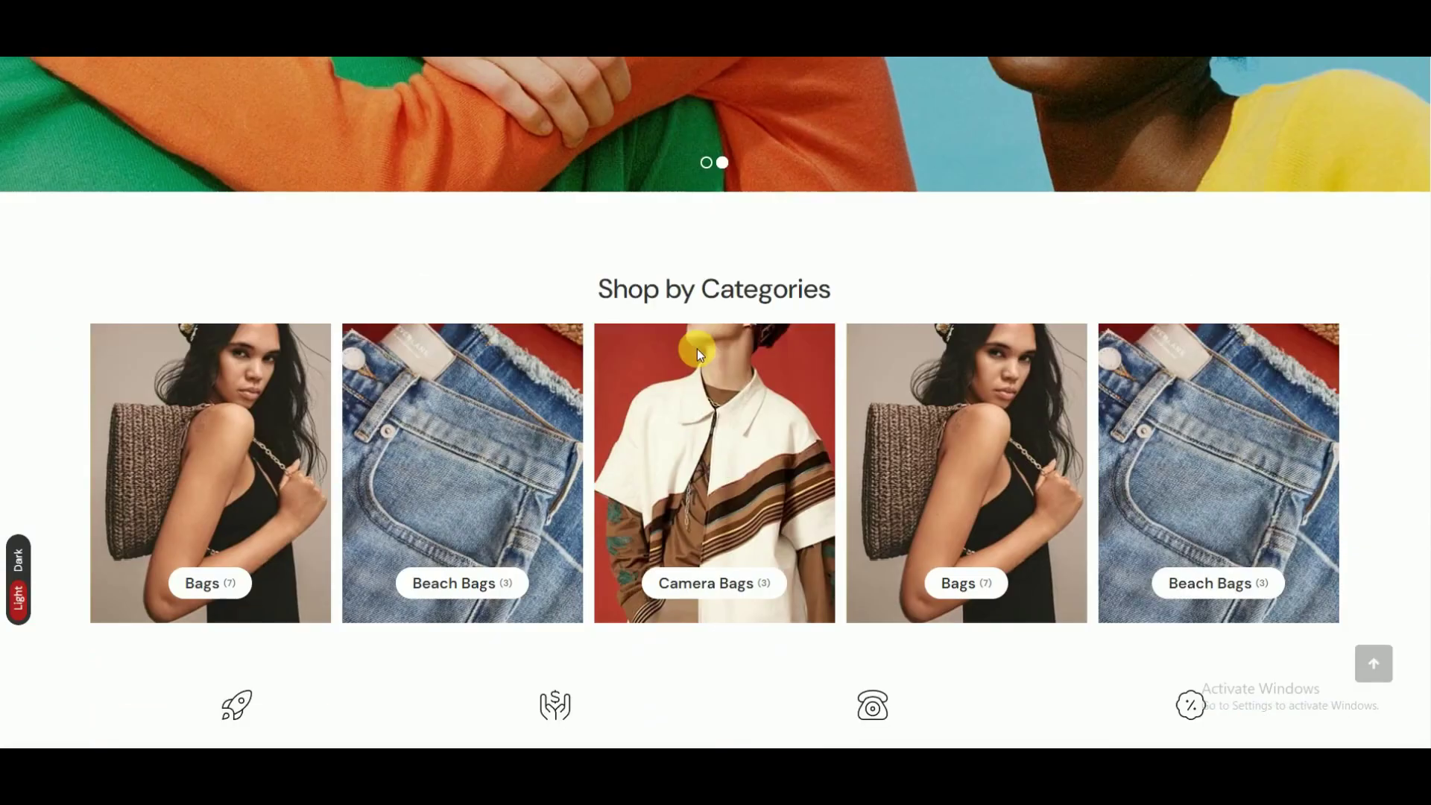
{"action": "scroll", "coordinate": [696, 349], "scroll_direction": "down", "scroll_amount": 15}
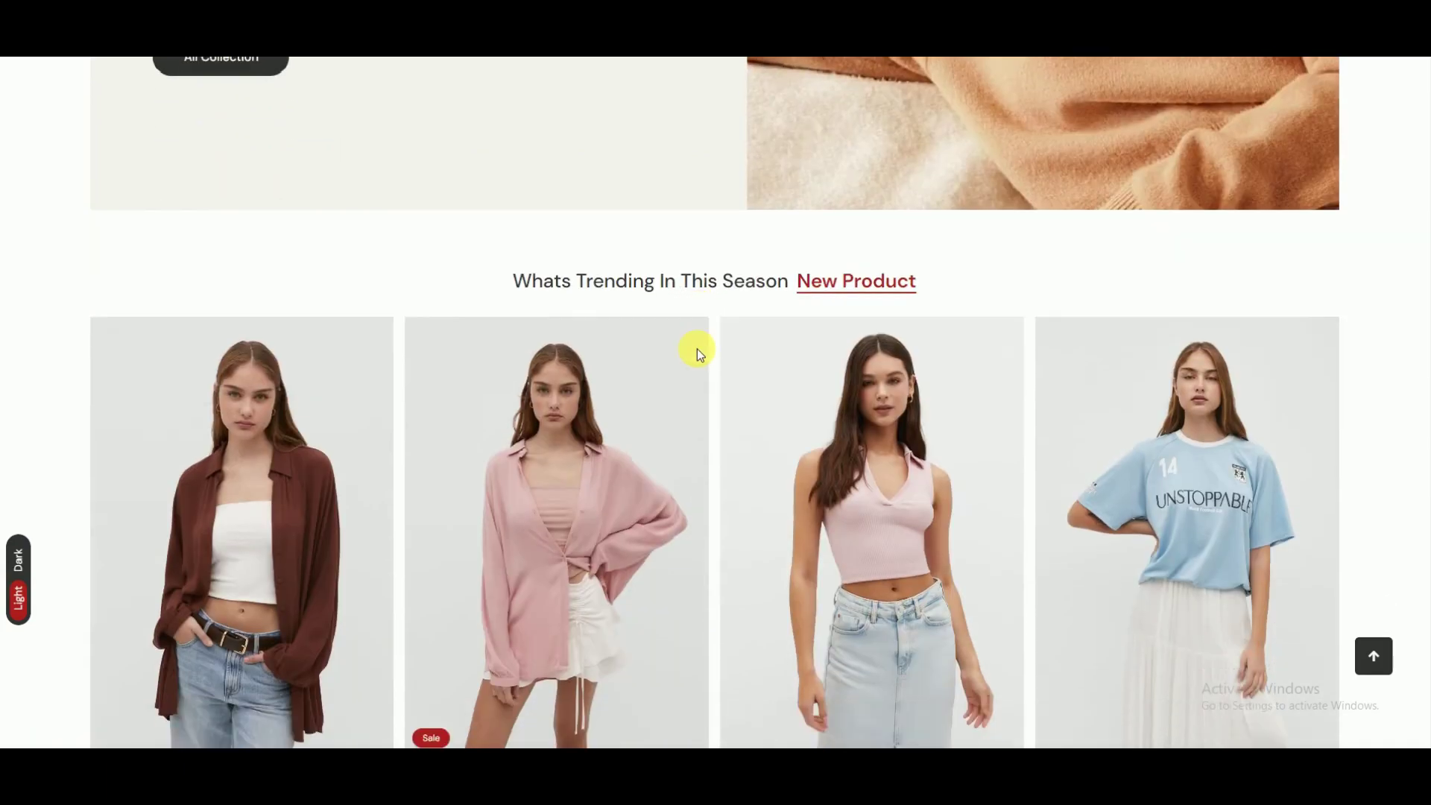
{"action": "scroll", "coordinate": [696, 349], "scroll_direction": "down", "scroll_amount": 12}
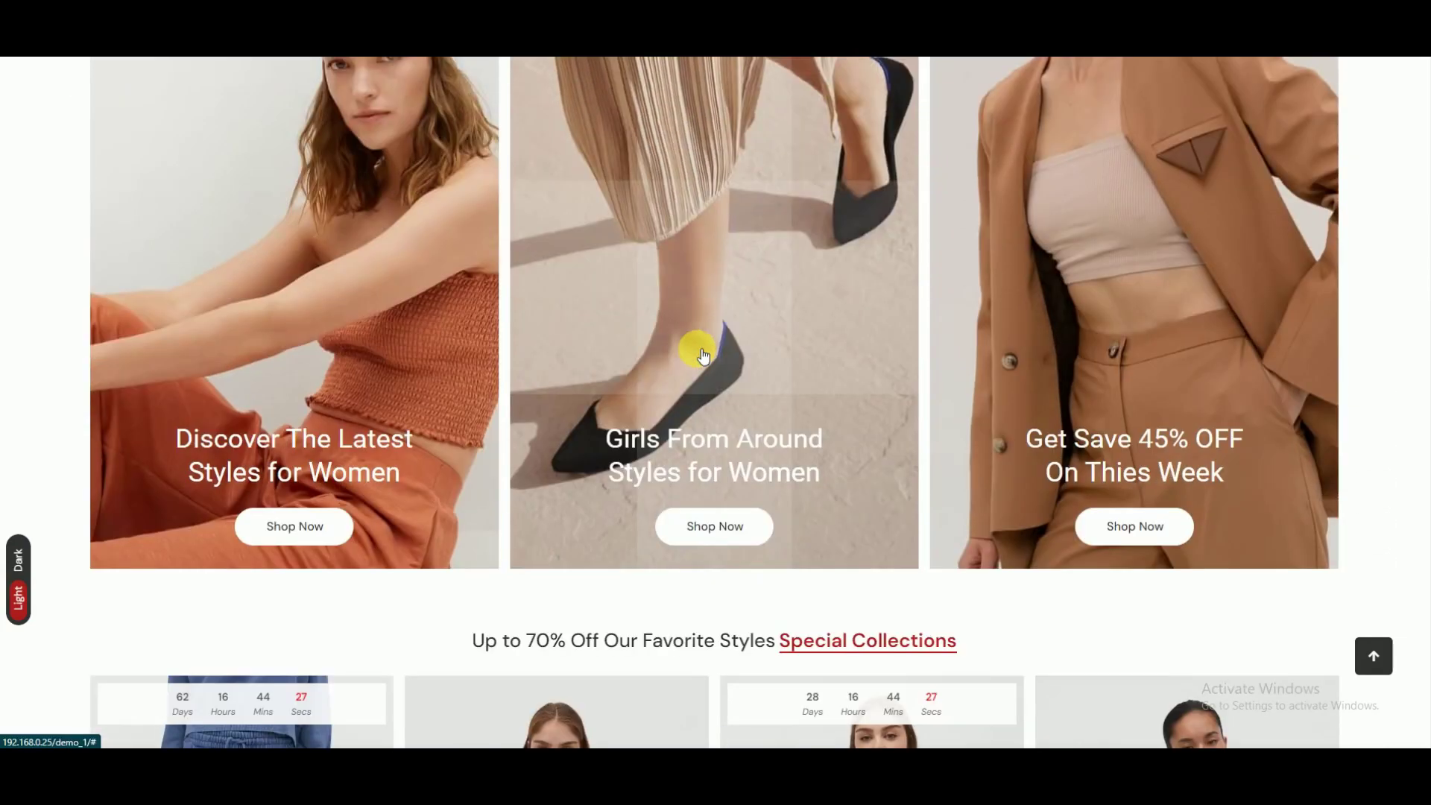
{"action": "scroll", "coordinate": [699, 354], "scroll_direction": "down", "scroll_amount": 11}
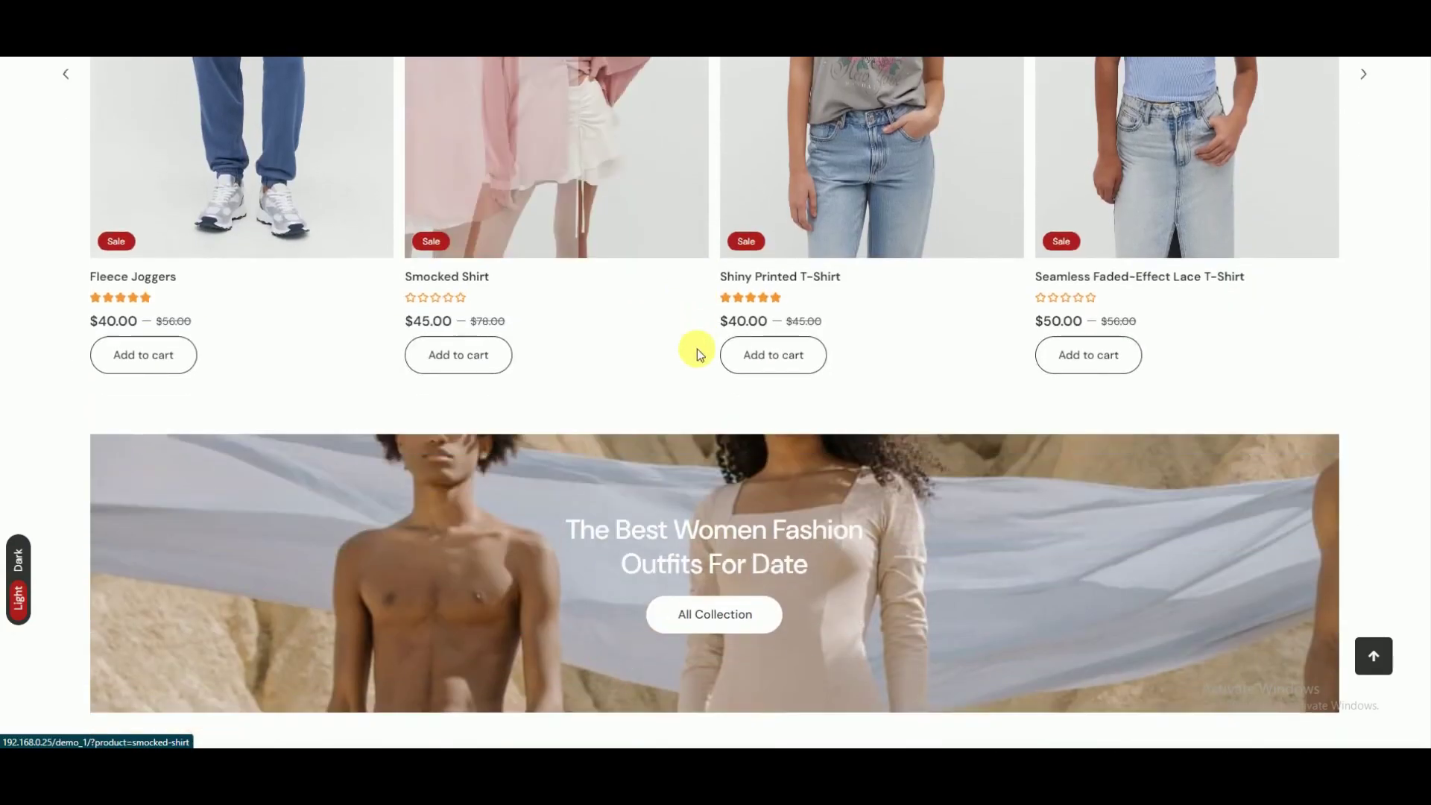
{"action": "scroll", "coordinate": [696, 349], "scroll_direction": "down", "scroll_amount": 12}
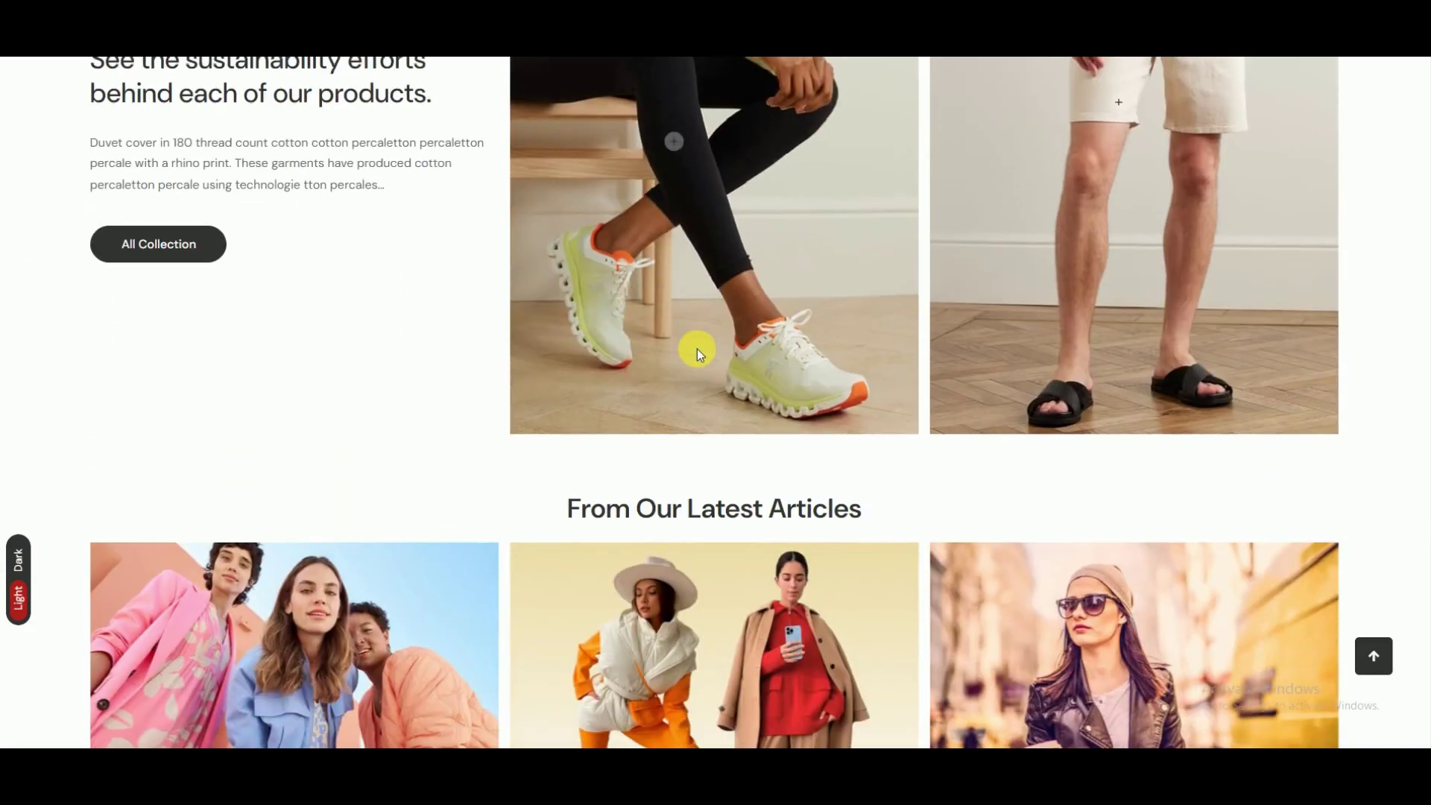
{"action": "scroll", "coordinate": [696, 349], "scroll_direction": "down", "scroll_amount": 10}
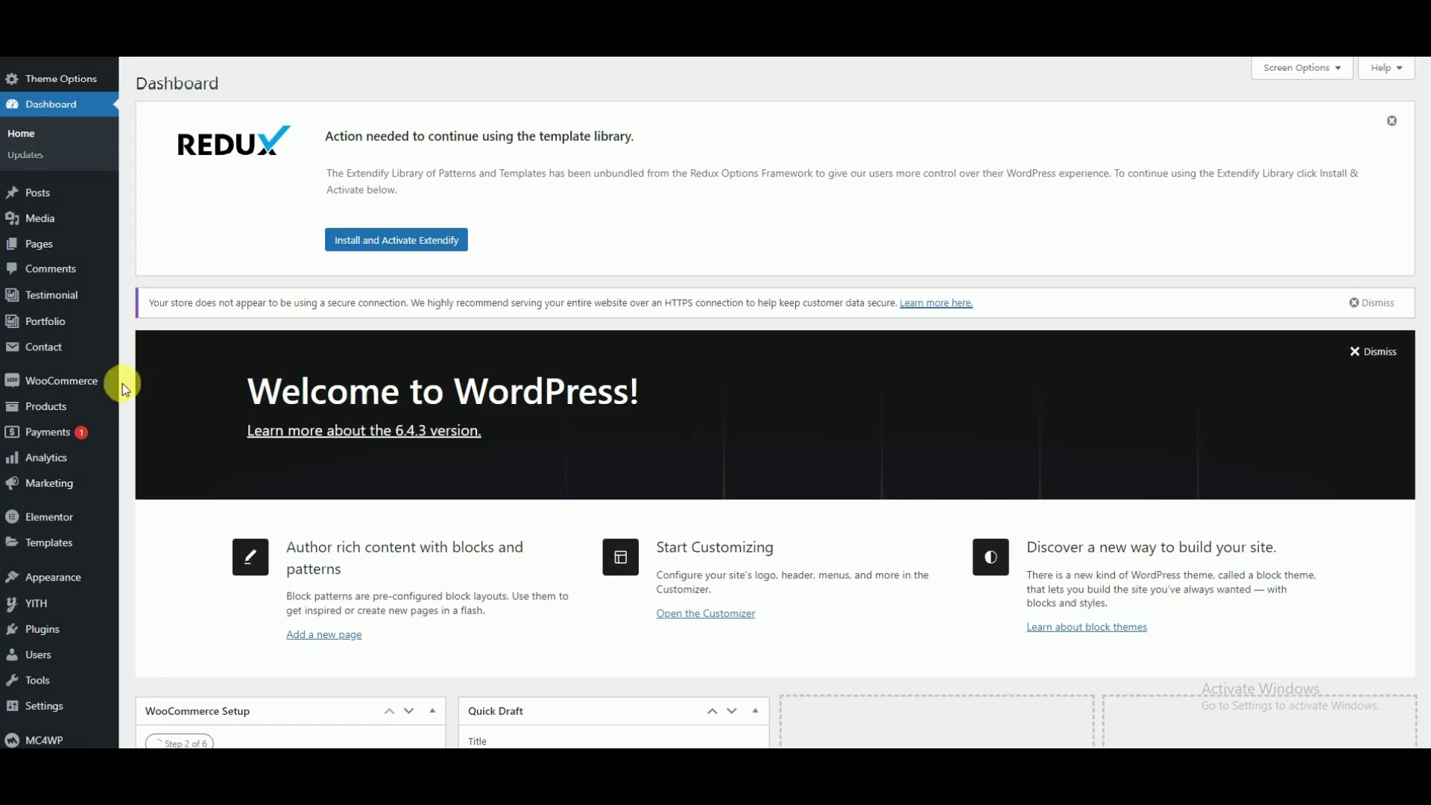
Step: Enable multicurrency mode in WooCommerce Multilingual & Multicurrency and show currencies based on Client Location
{"action": "mouse_move", "coordinate": [122, 383]}
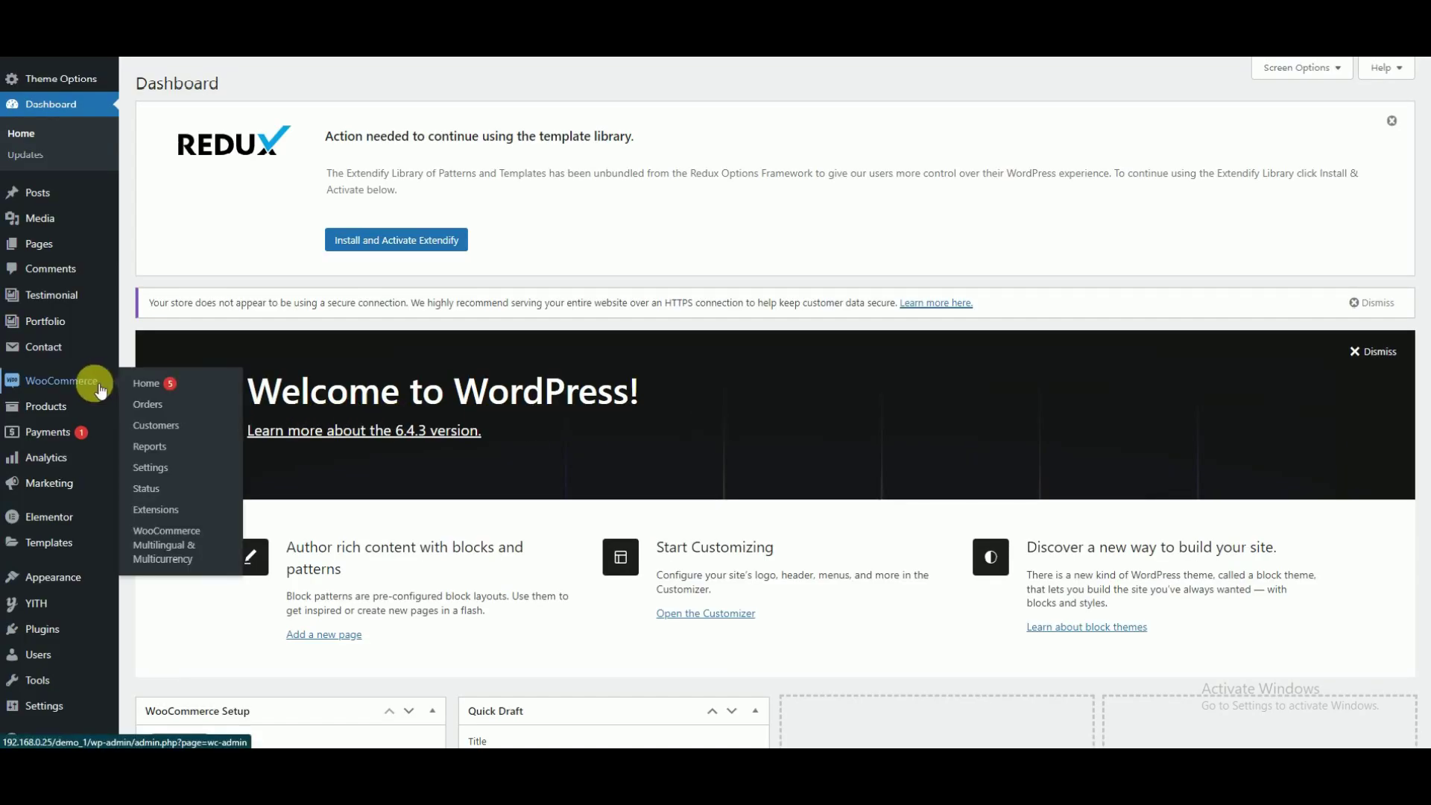
{"action": "left_click", "coordinate": [168, 543]}
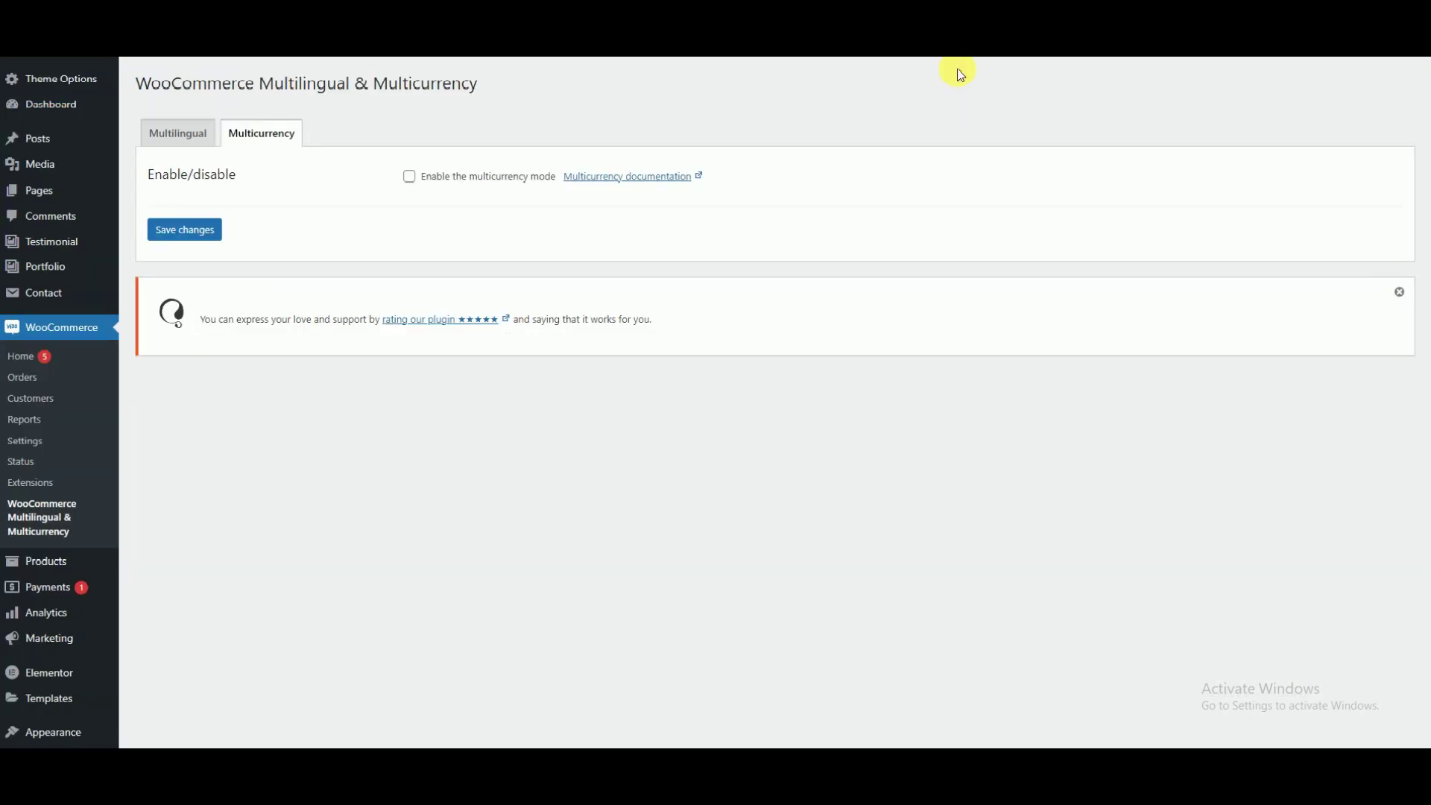
{"action": "left_click", "coordinate": [410, 177]}
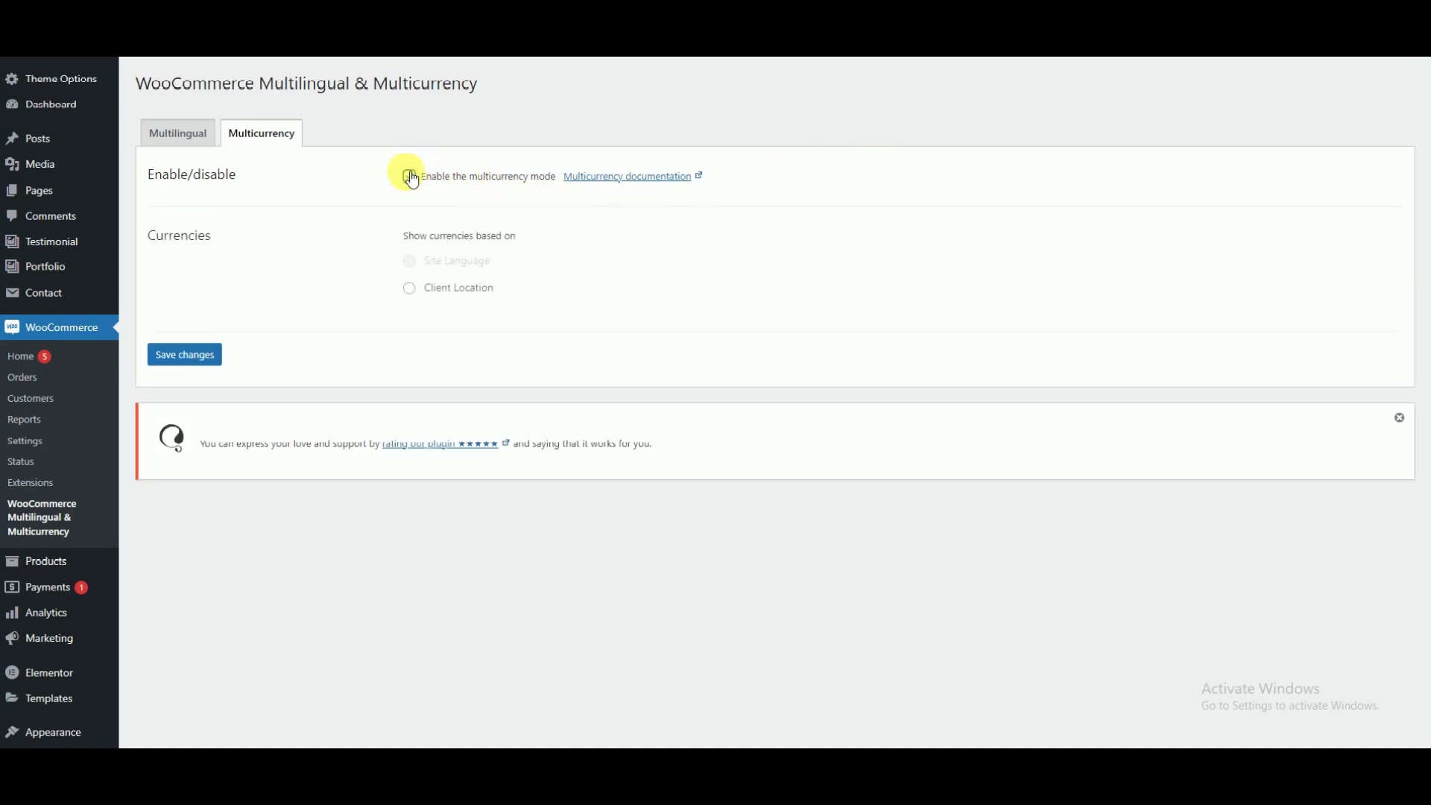
{"action": "left_click", "coordinate": [411, 289]}
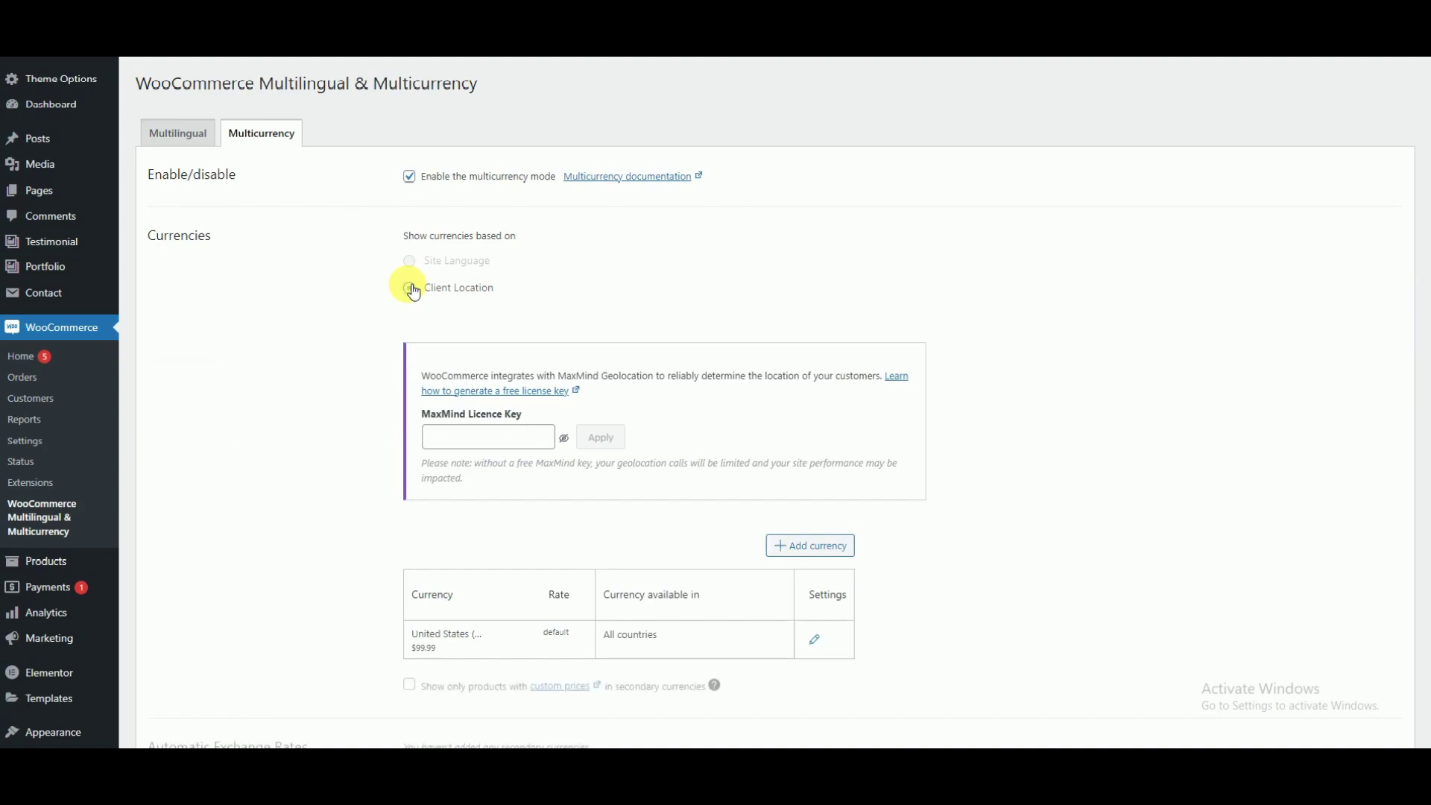
Step: Add the United Arab Emirates dirham as a secondary currency at an exchange rate of .5 AED per USD, available in all countries
{"action": "left_click", "coordinate": [798, 538]}
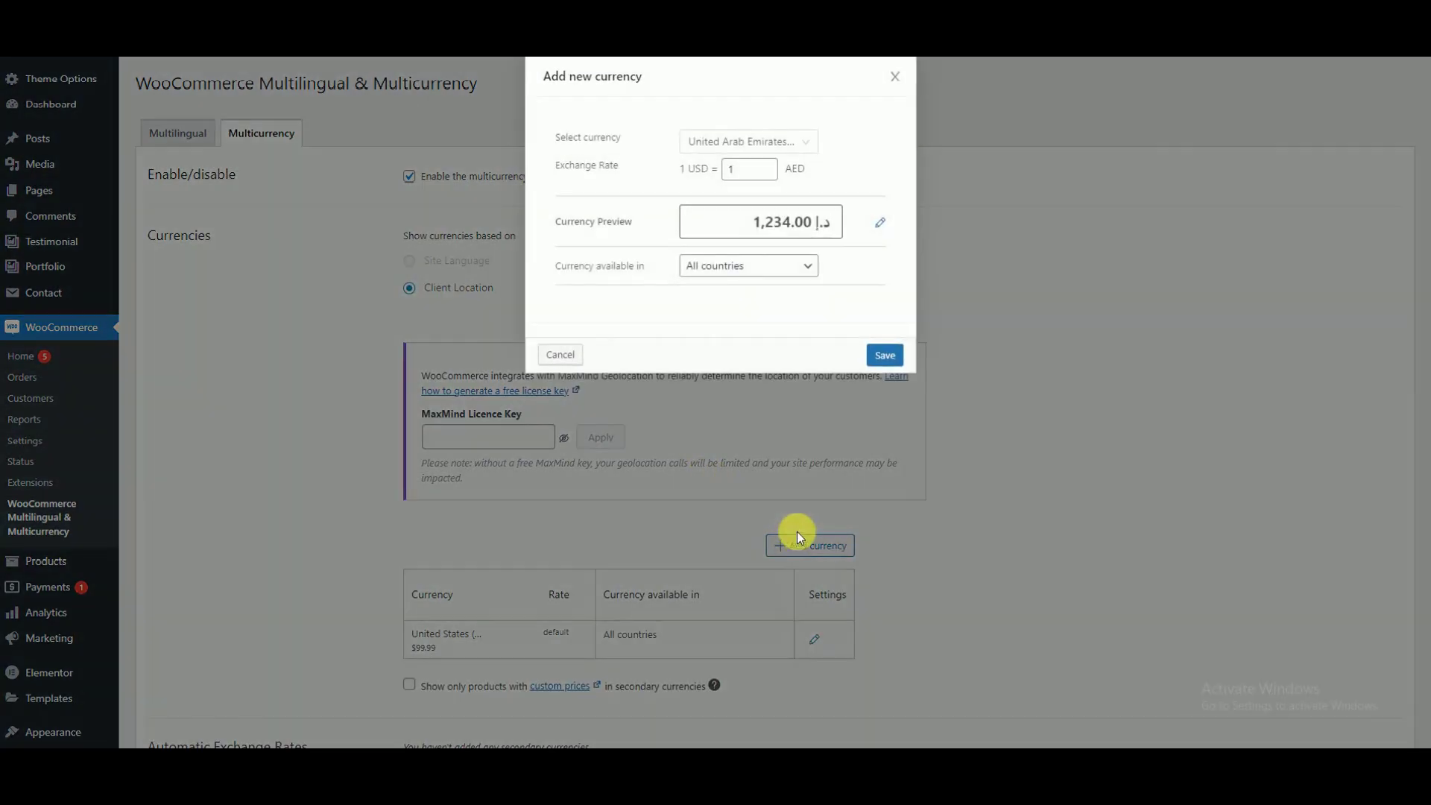
{"action": "left_click", "coordinate": [729, 145]}
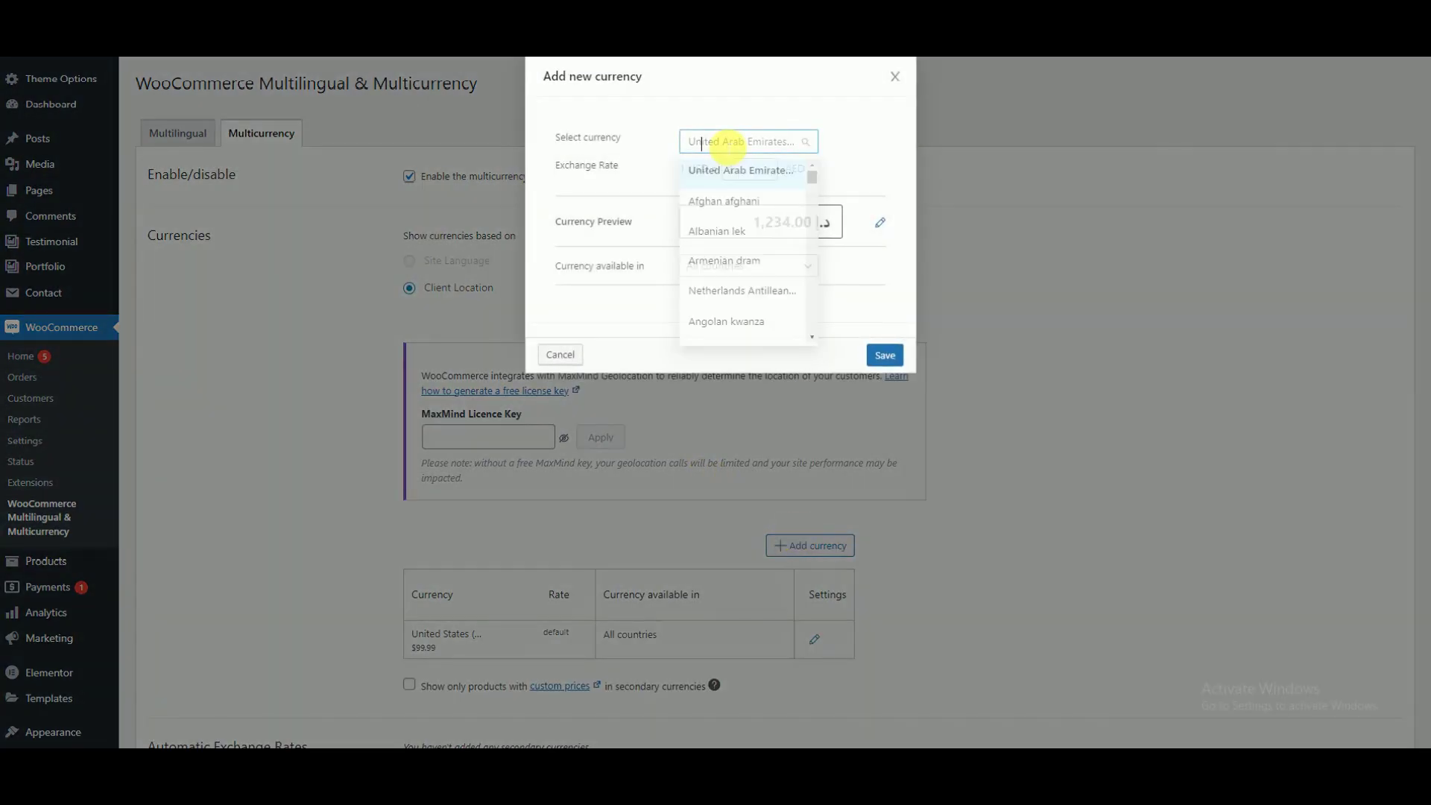
{"action": "left_click", "coordinate": [733, 172]}
{"action": "double_click", "coordinate": [731, 171]}
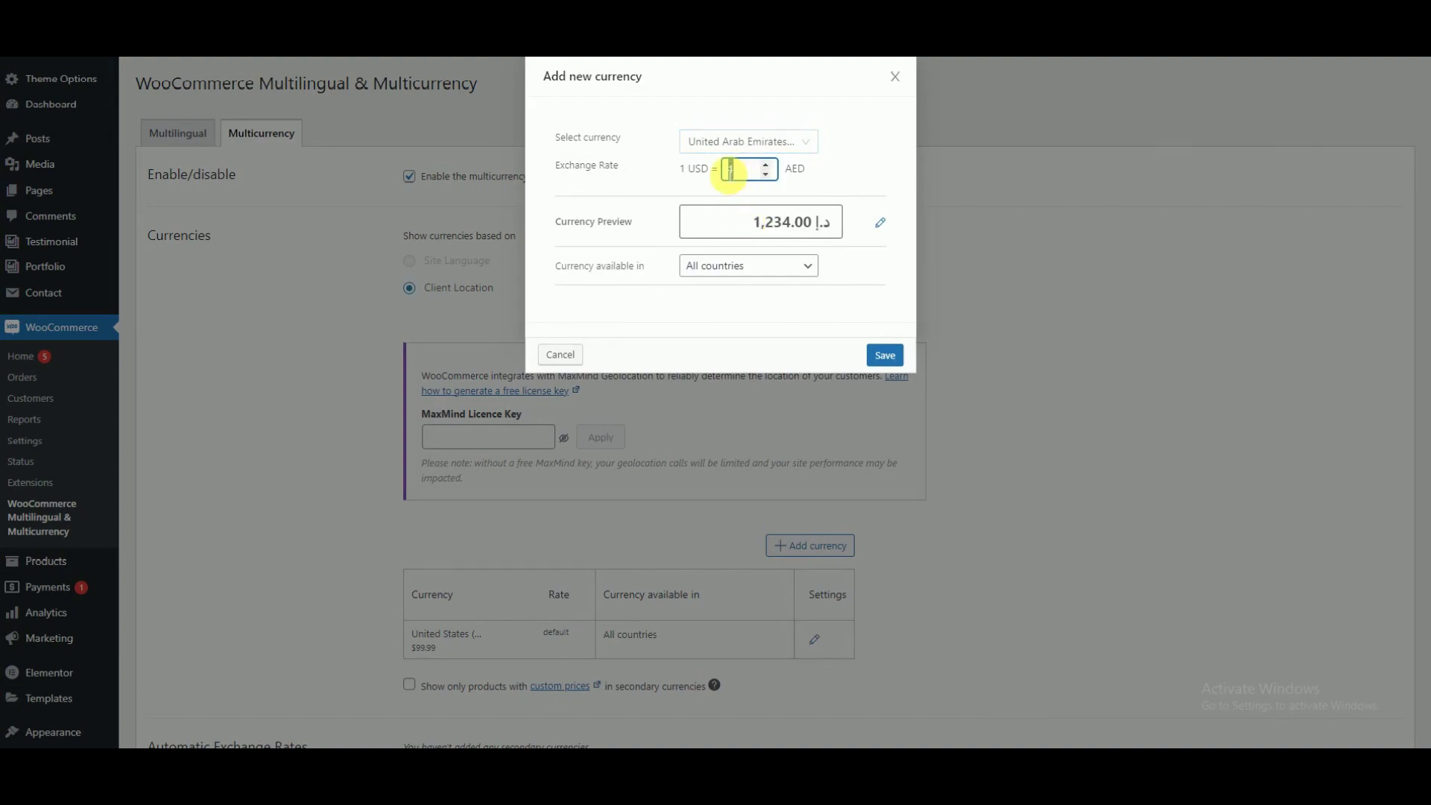
{"action": "type", "text": ".5"}
{"action": "left_click", "coordinate": [883, 354]}
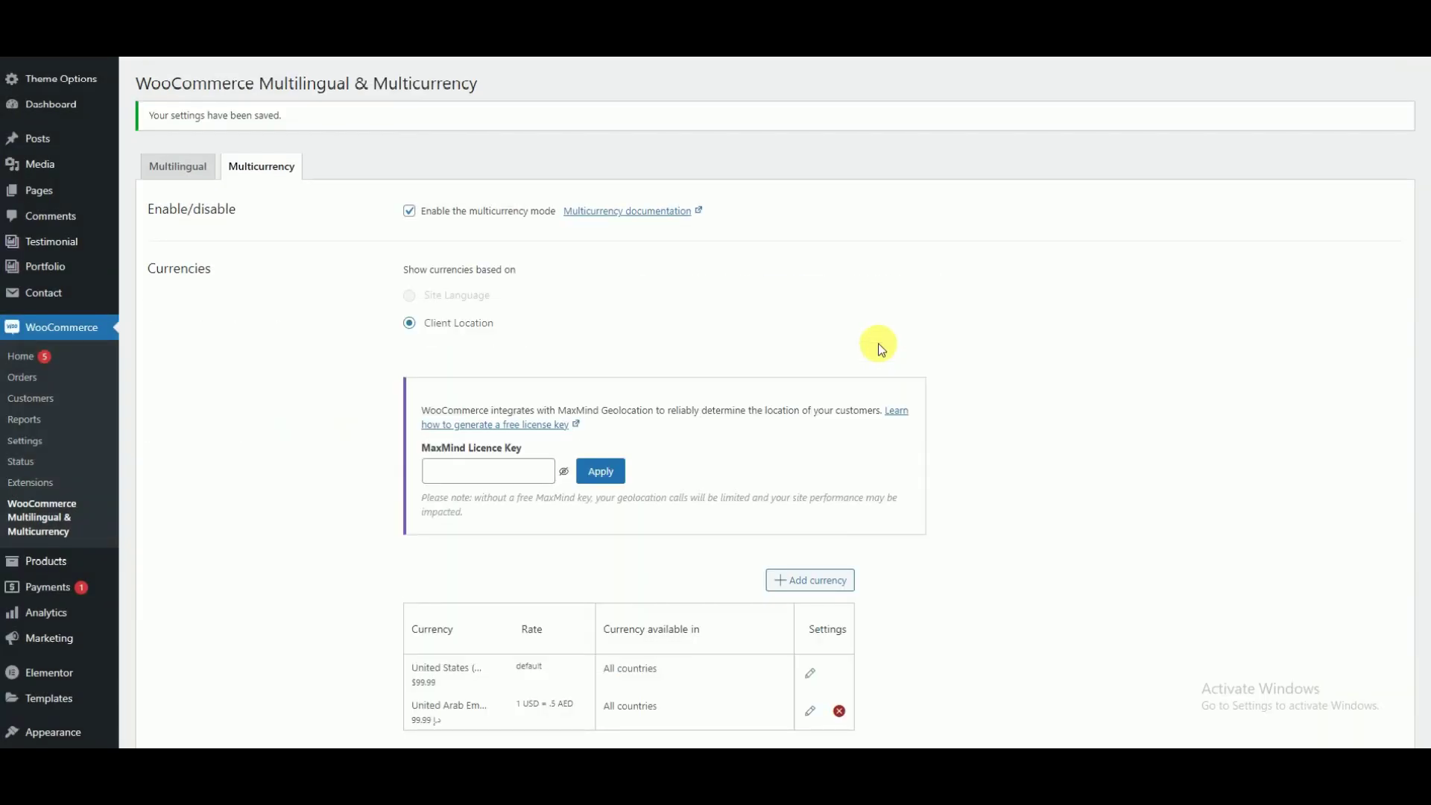
Step: Change the product page currency switcher's template to "%symbol% %code%" and save it
{"action": "scroll", "coordinate": [877, 343], "scroll_direction": "down", "scroll_amount": 4}
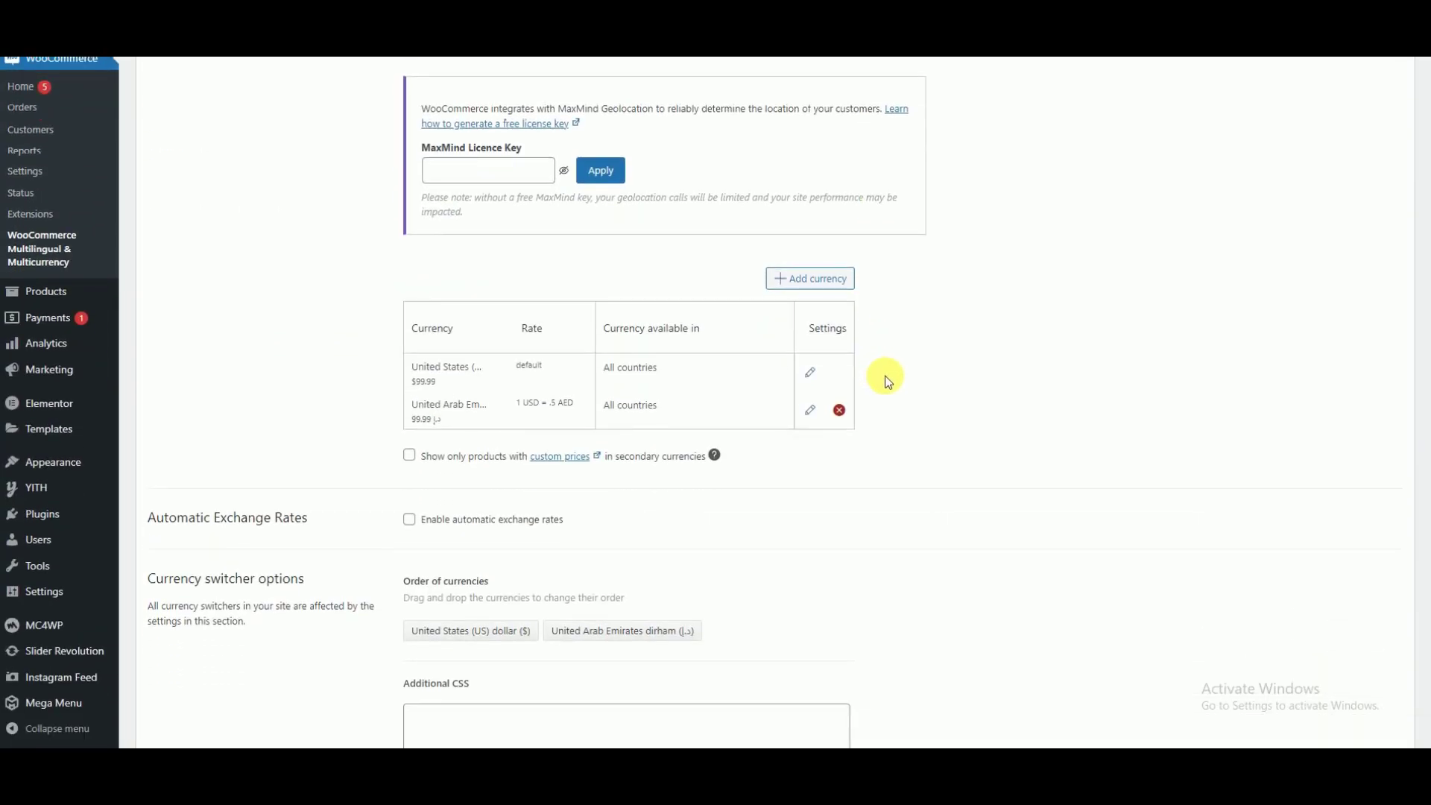
{"action": "scroll", "coordinate": [887, 380], "scroll_direction": "down", "scroll_amount": 1}
{"action": "scroll", "coordinate": [888, 382], "scroll_direction": "down", "scroll_amount": 3}
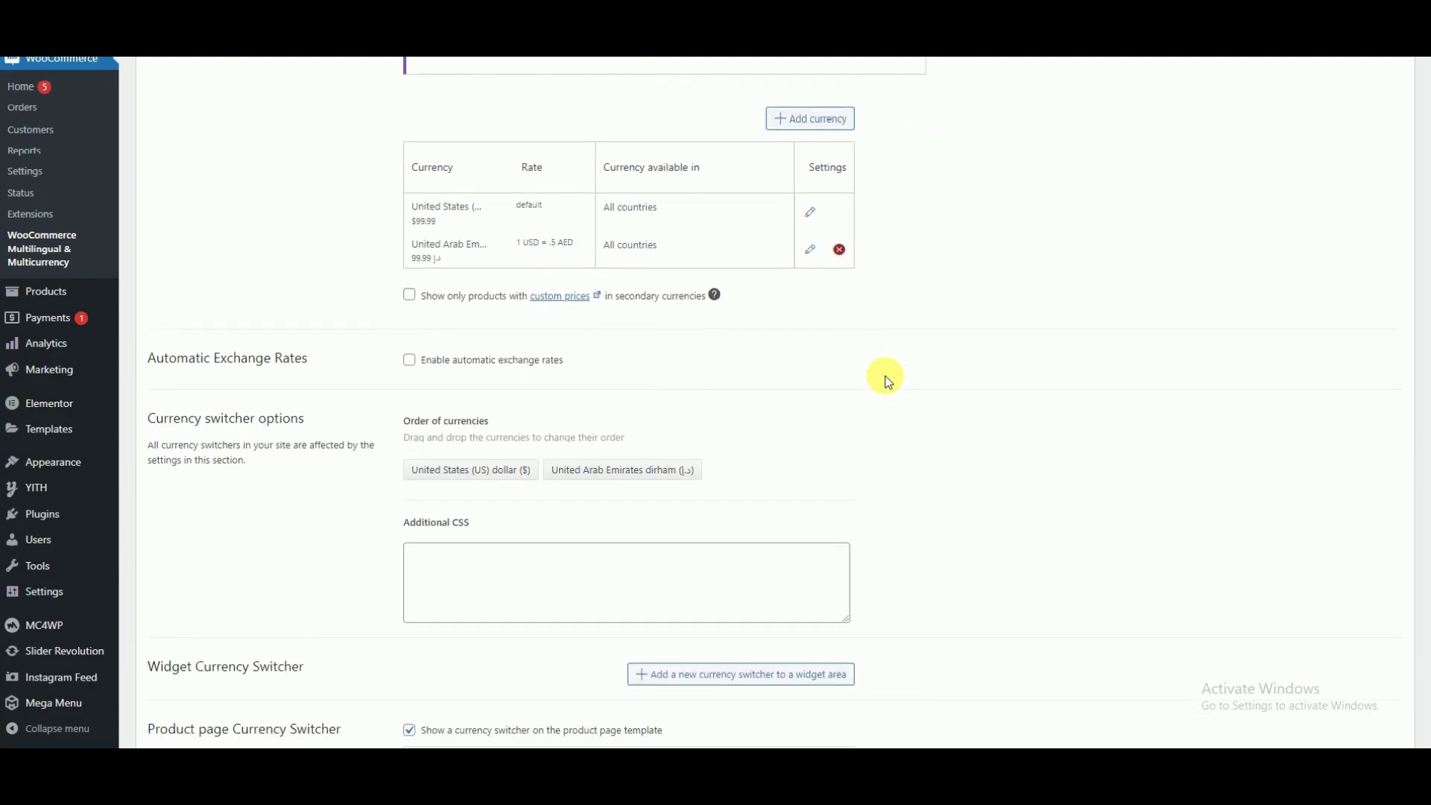
{"action": "scroll", "coordinate": [889, 382], "scroll_direction": "down", "scroll_amount": 2}
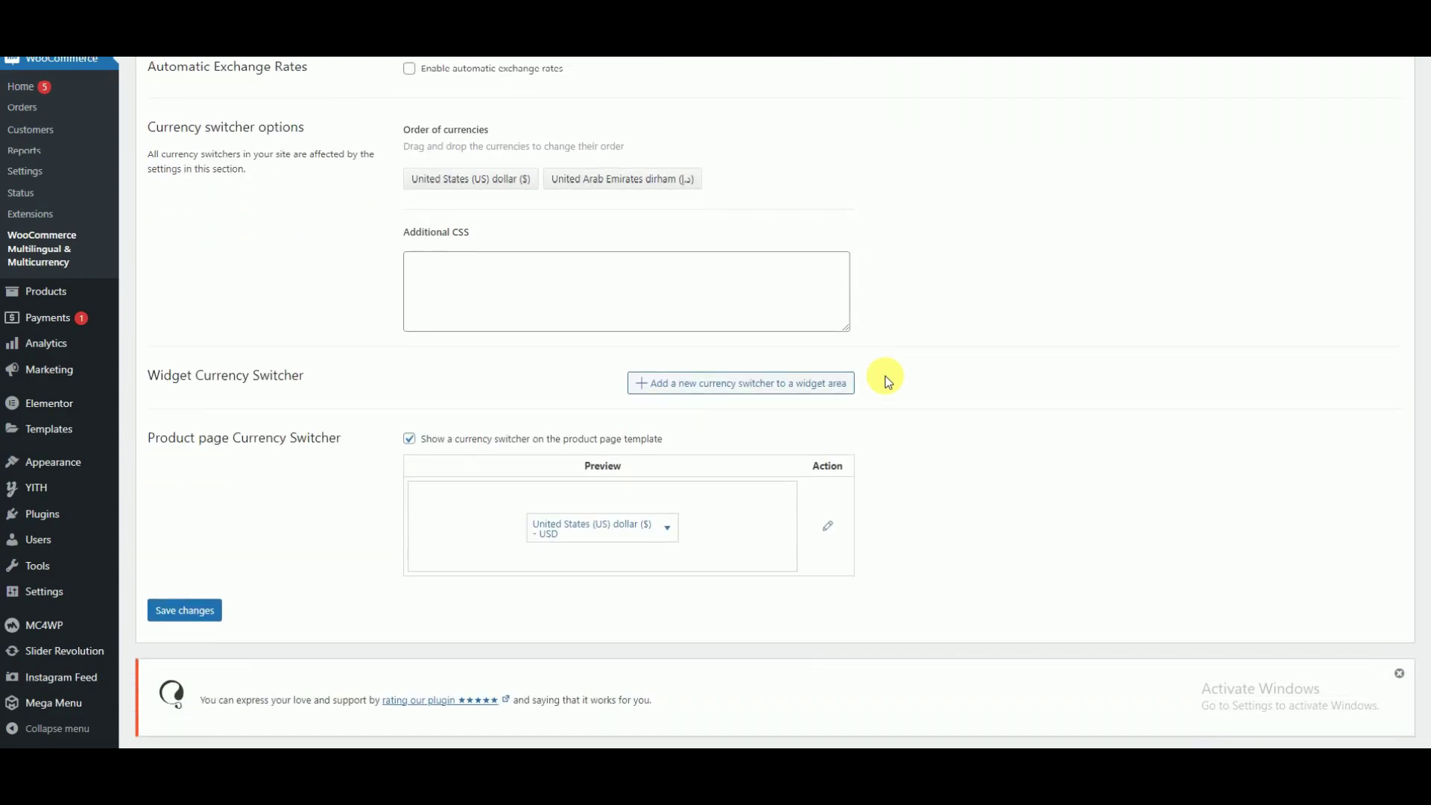
{"action": "left_click", "coordinate": [831, 529]}
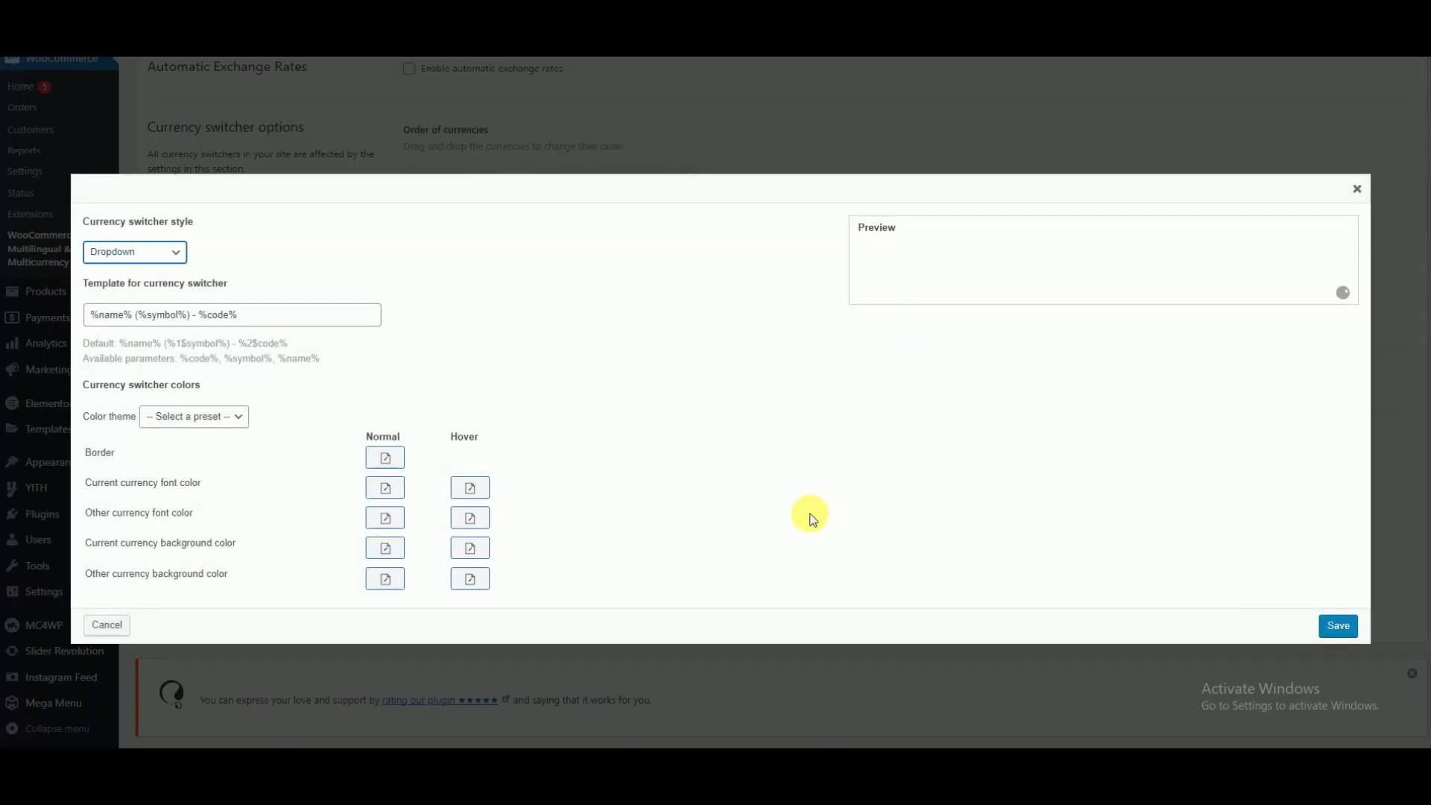
{"action": "left_click_drag", "start_coordinate": [145, 320], "coordinate": [102, 322]}
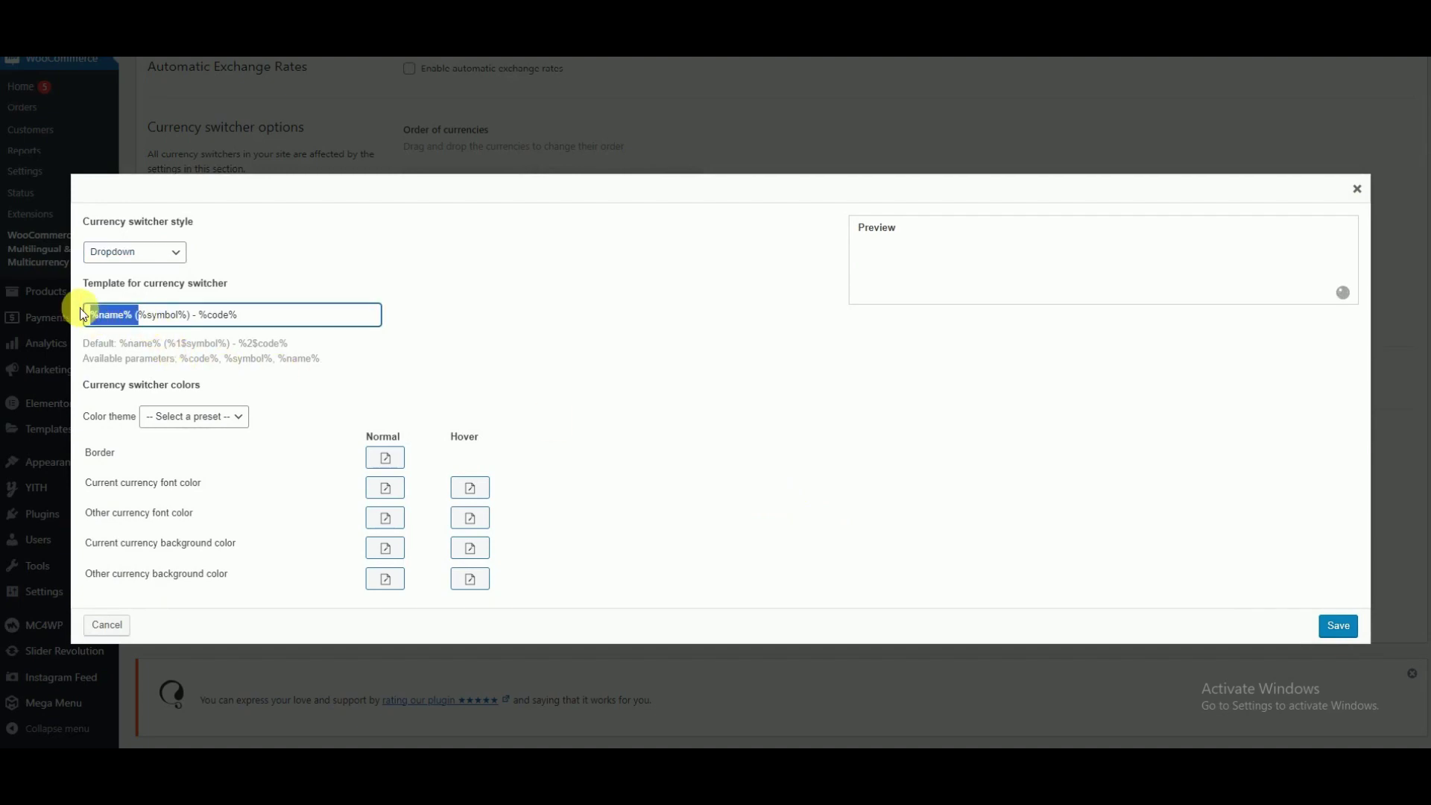
{"action": "key", "text": "BackSpace"}
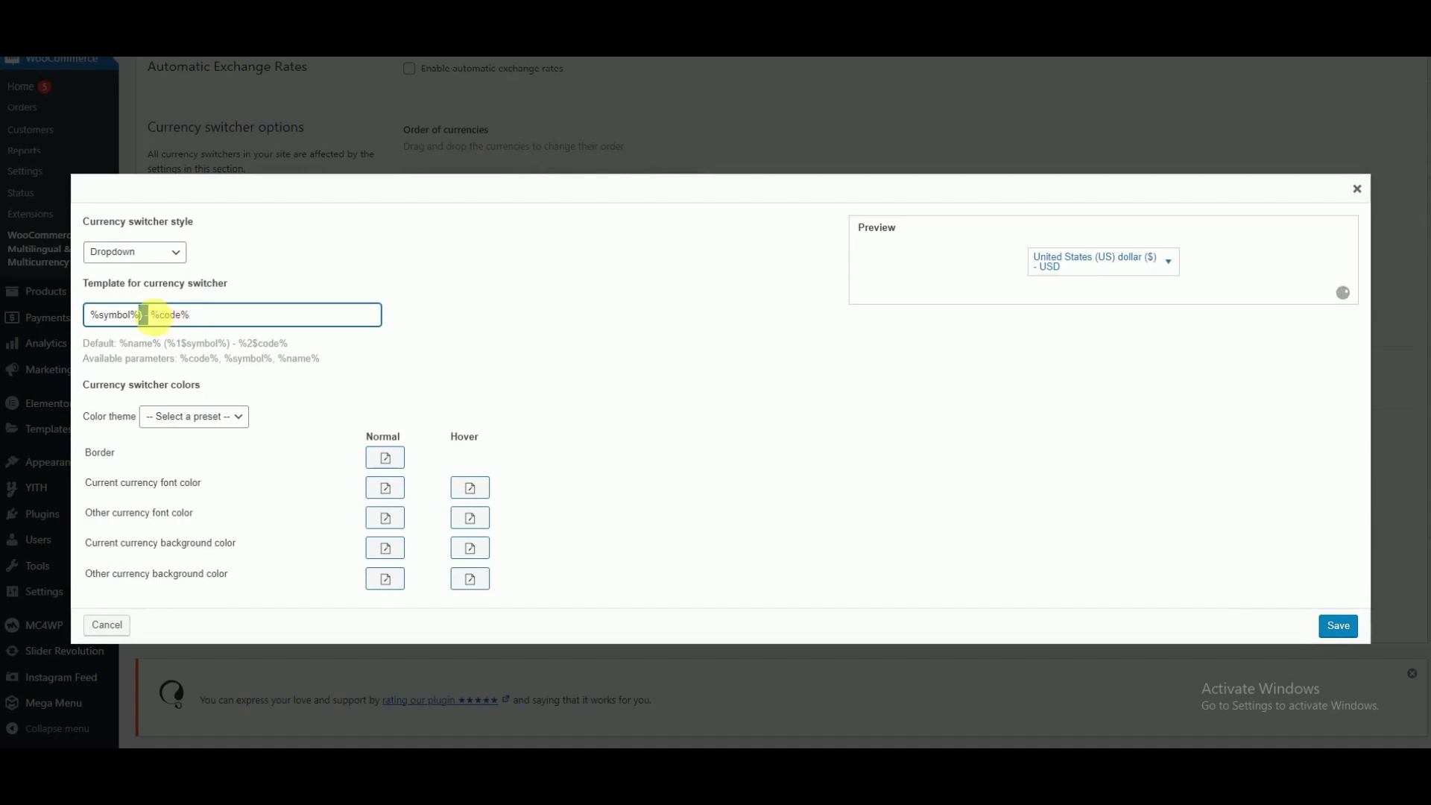
{"action": "key", "text": "BackSpace"}
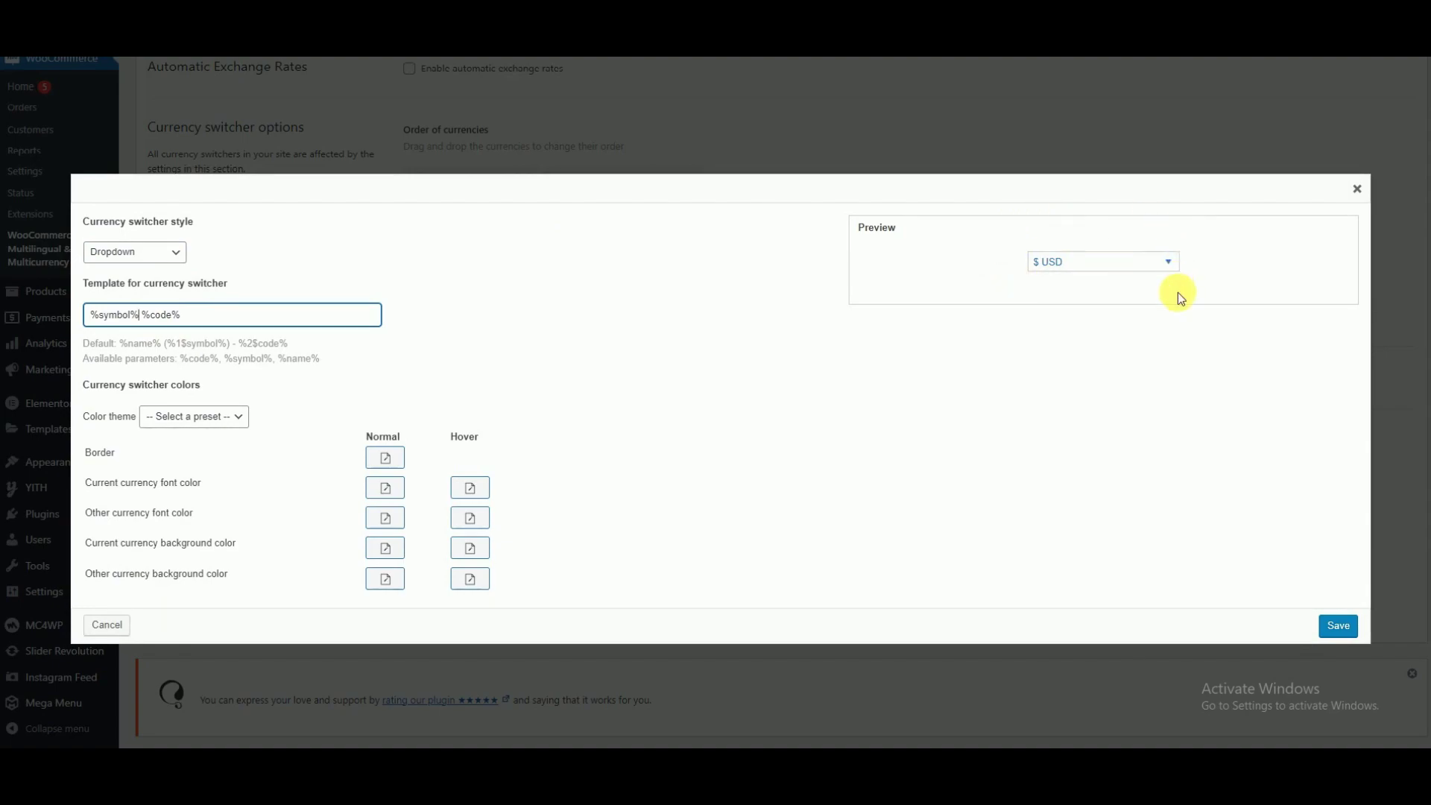
{"action": "left_click", "coordinate": [1334, 629]}
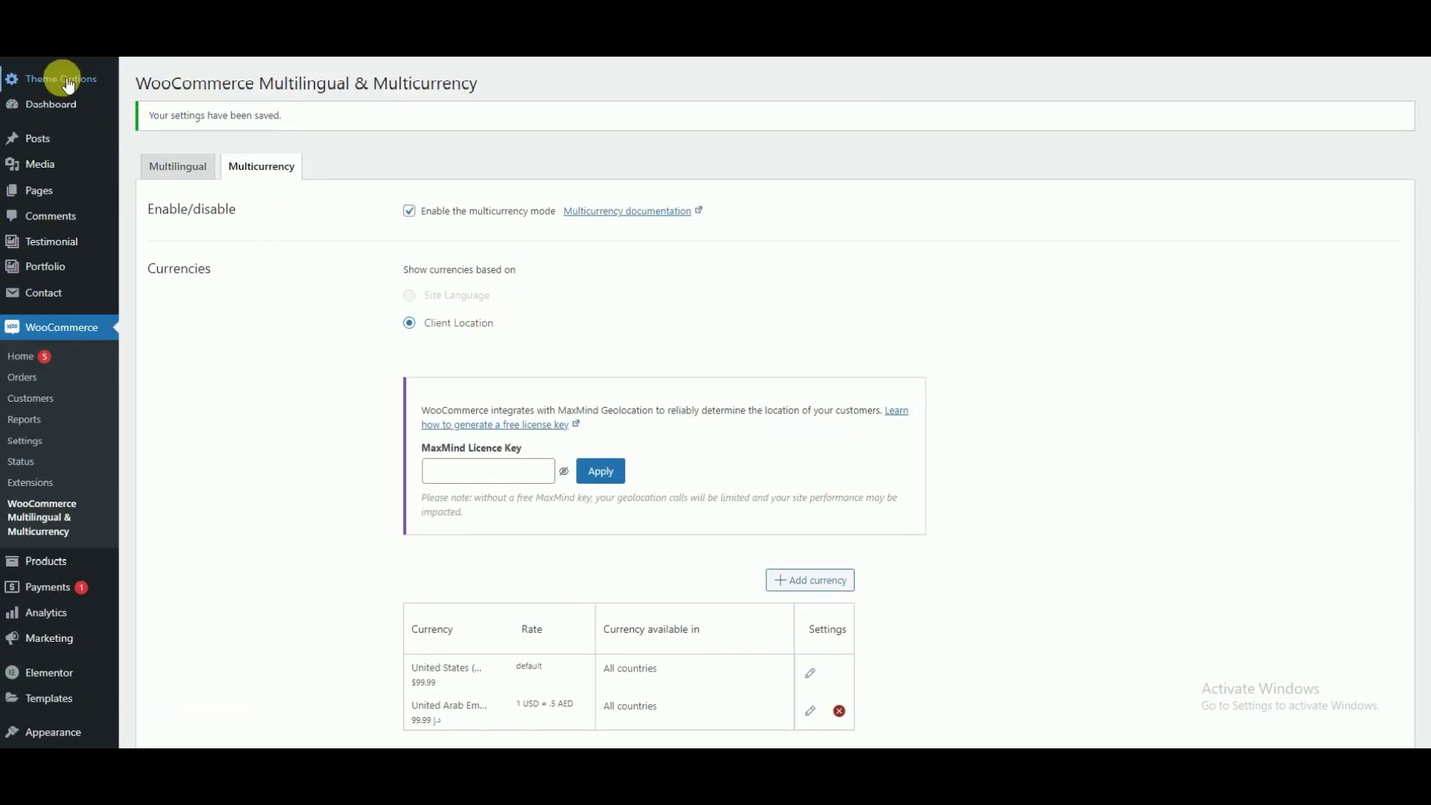
Step: Add the [currency_switcher] shortcode for the Currency Menu in the theme's Header Top options and save the changes
{"action": "mouse_move", "coordinate": [64, 76]}
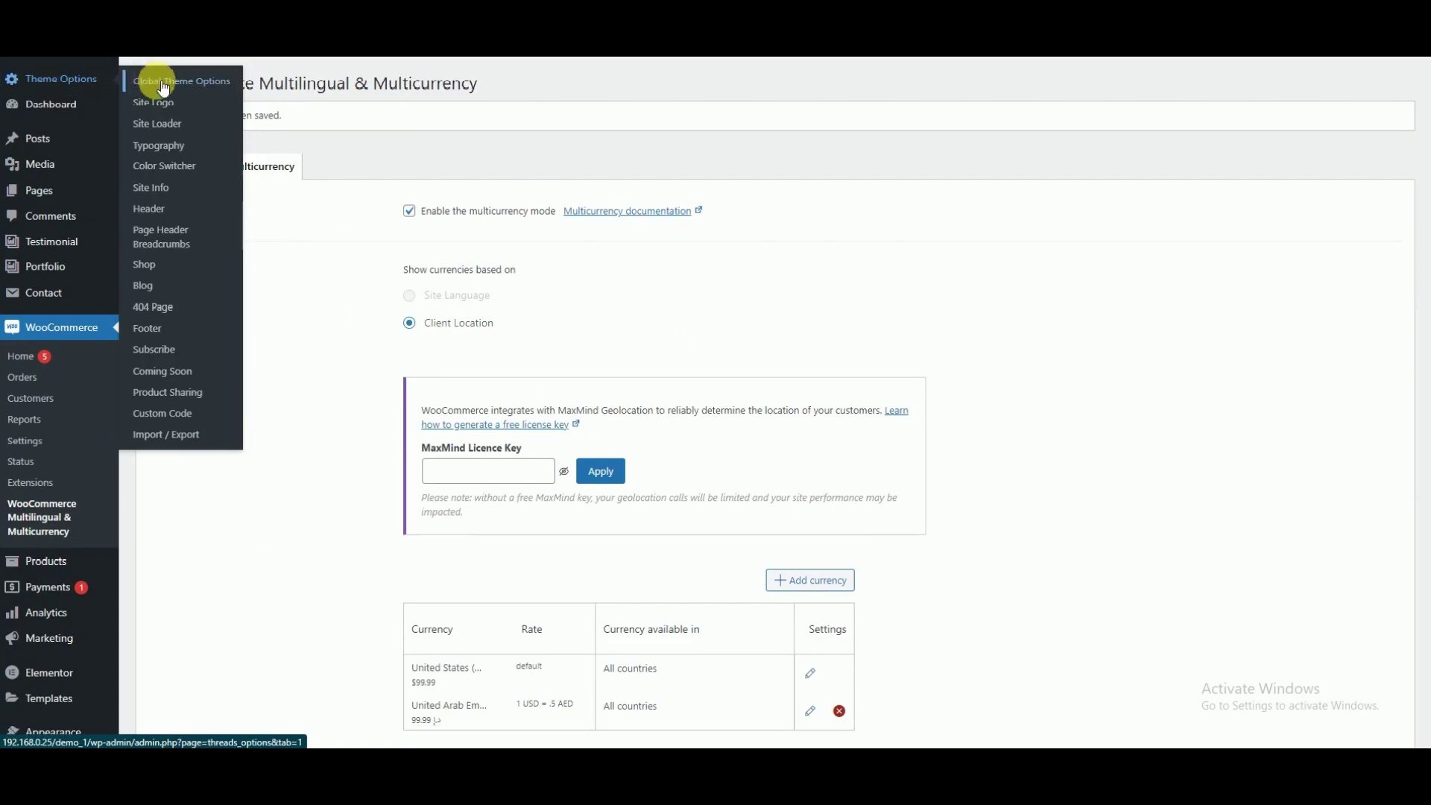
{"action": "left_click", "coordinate": [171, 212]}
{"action": "scroll", "coordinate": [602, 535], "scroll_direction": "down", "scroll_amount": 5}
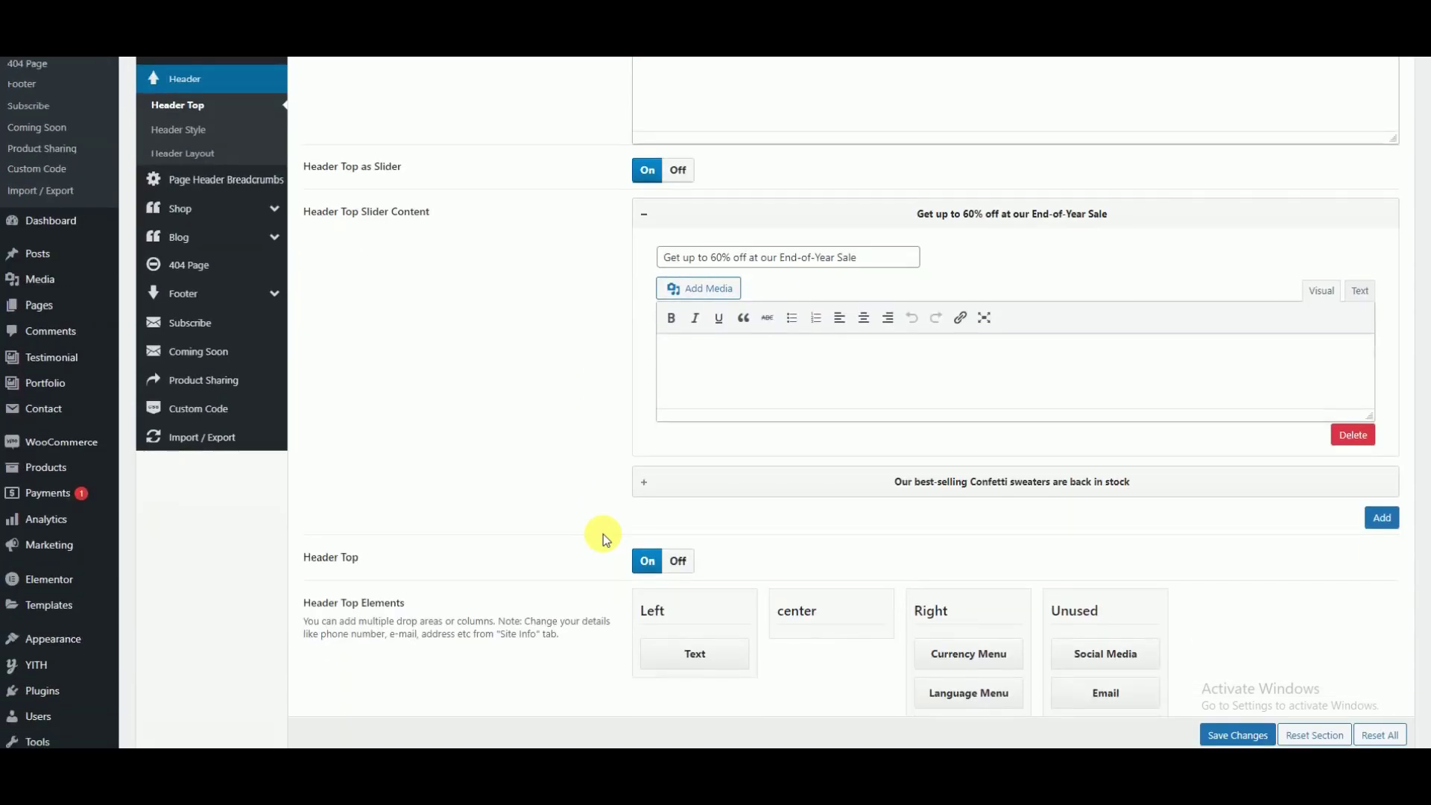
{"action": "scroll", "coordinate": [603, 533], "scroll_direction": "down", "scroll_amount": 5}
{"action": "left_click", "coordinate": [674, 460]}
{"action": "left_click", "coordinate": [674, 504]}
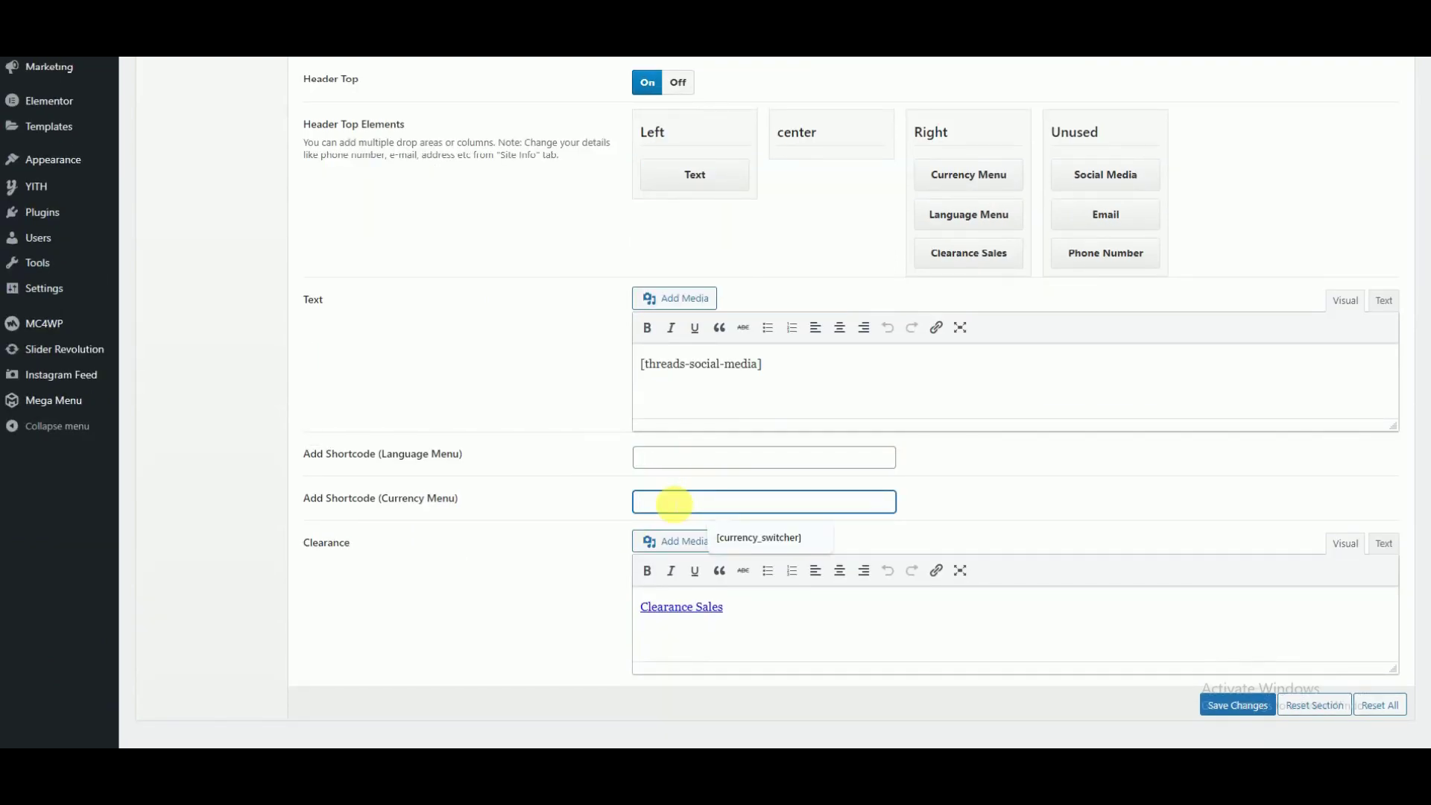
{"action": "left_click", "coordinate": [1237, 706]}
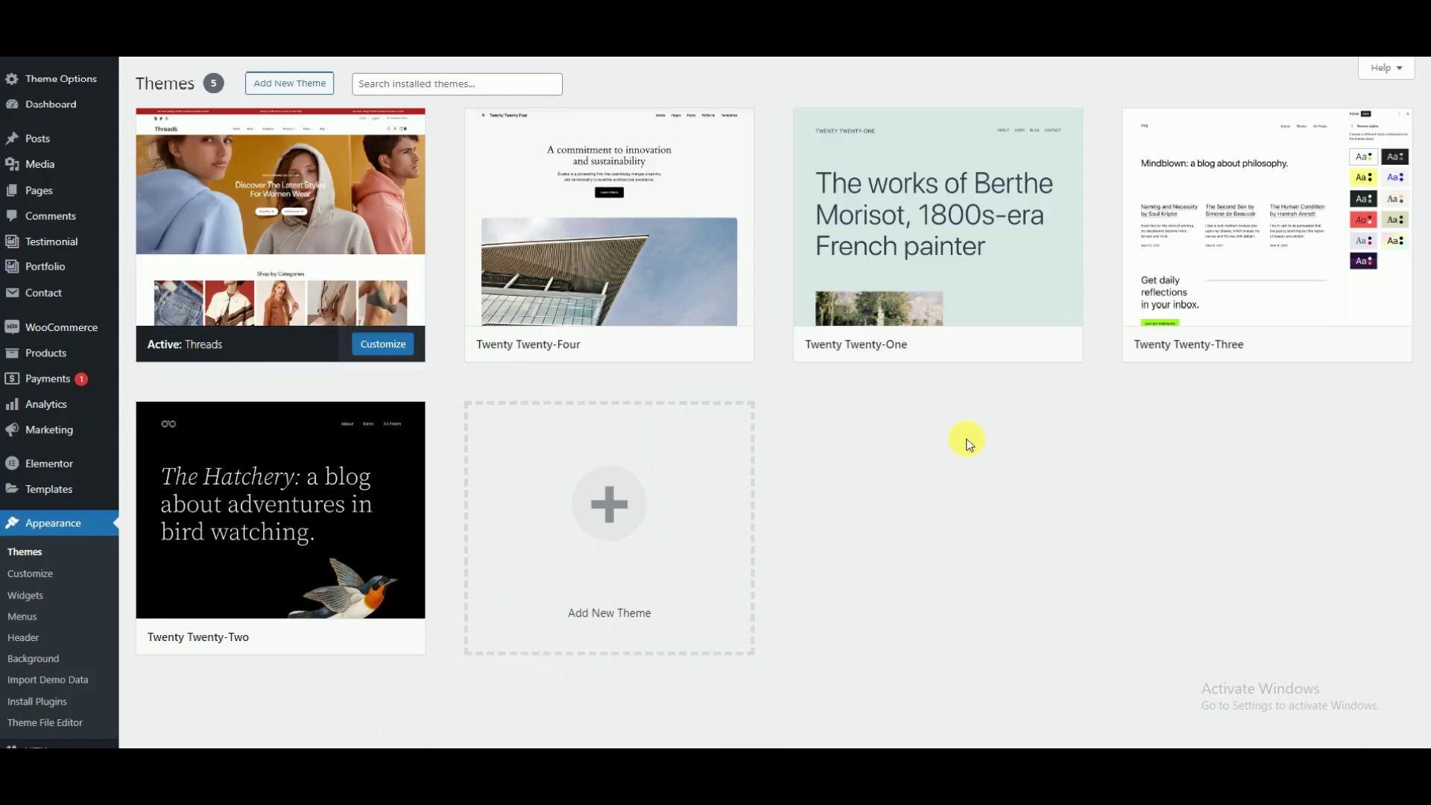
Step: Upload threads-child.zip as a new theme, install it and activate the Threads Child theme
{"action": "left_click", "coordinate": [284, 87]}
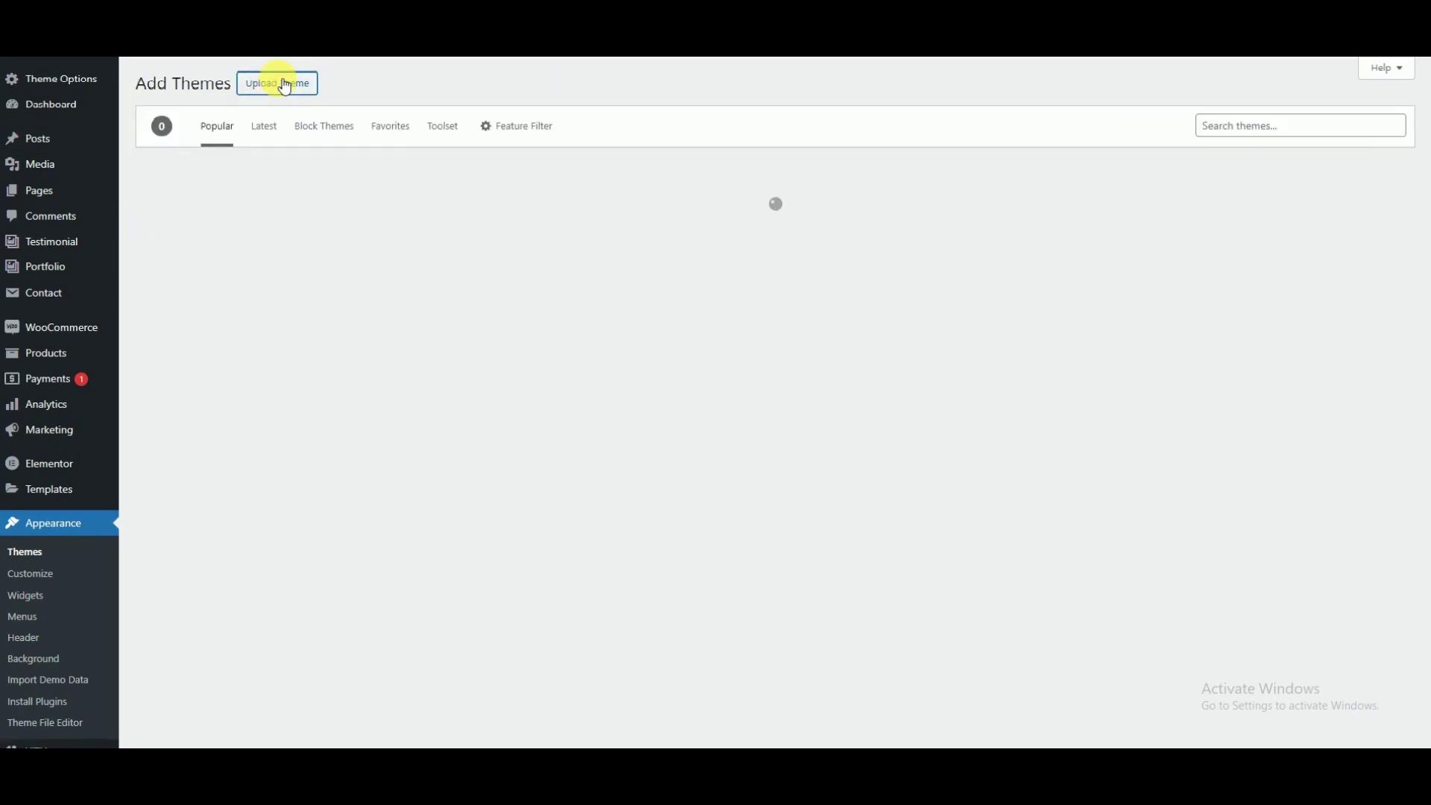
{"action": "left_click", "coordinate": [281, 83]}
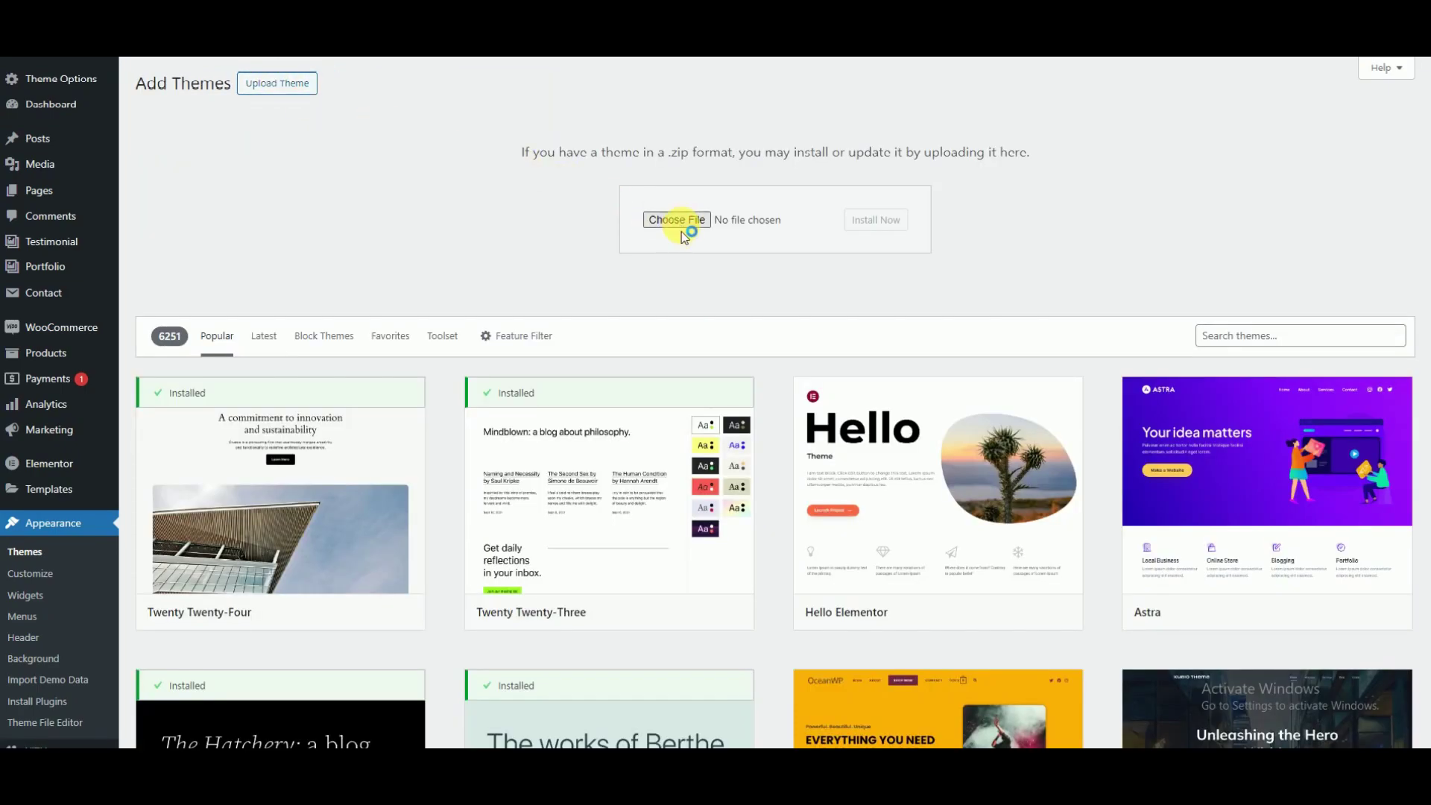
{"action": "left_click", "coordinate": [678, 219]}
{"action": "double_click", "coordinate": [655, 377]}
{"action": "left_click", "coordinate": [649, 375]}
{"action": "left_click", "coordinate": [787, 587]}
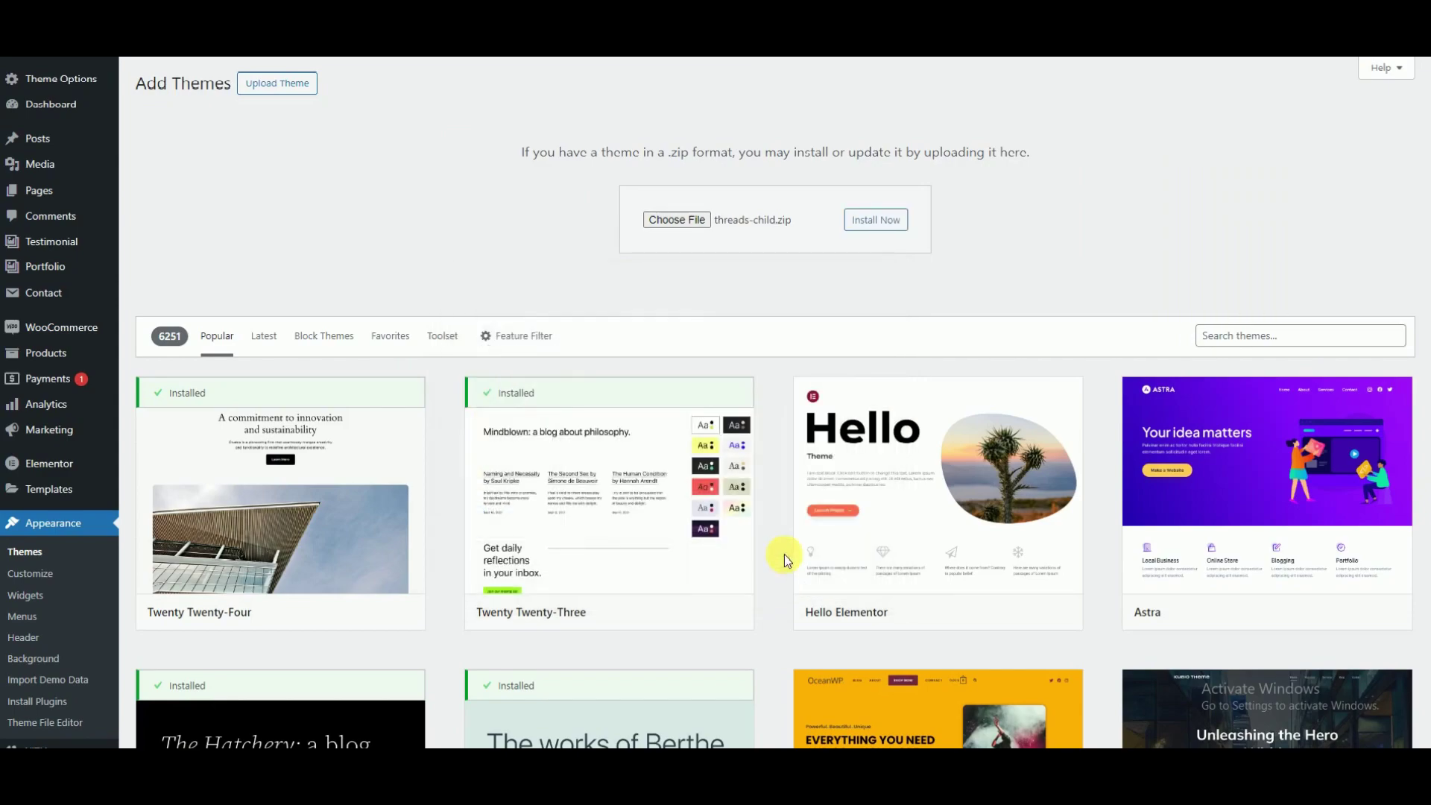
{"action": "left_click", "coordinate": [880, 224]}
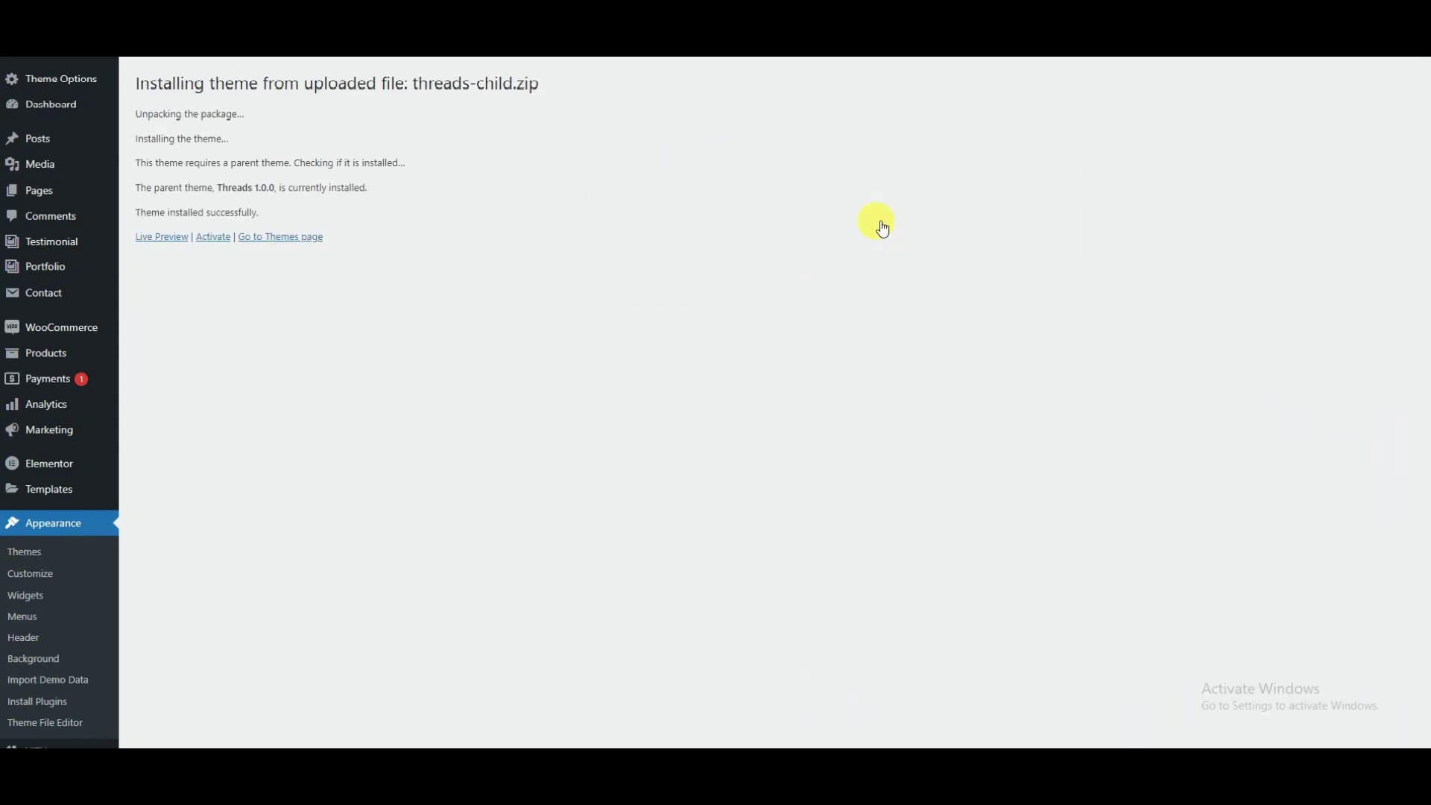
{"action": "left_click", "coordinate": [223, 242]}
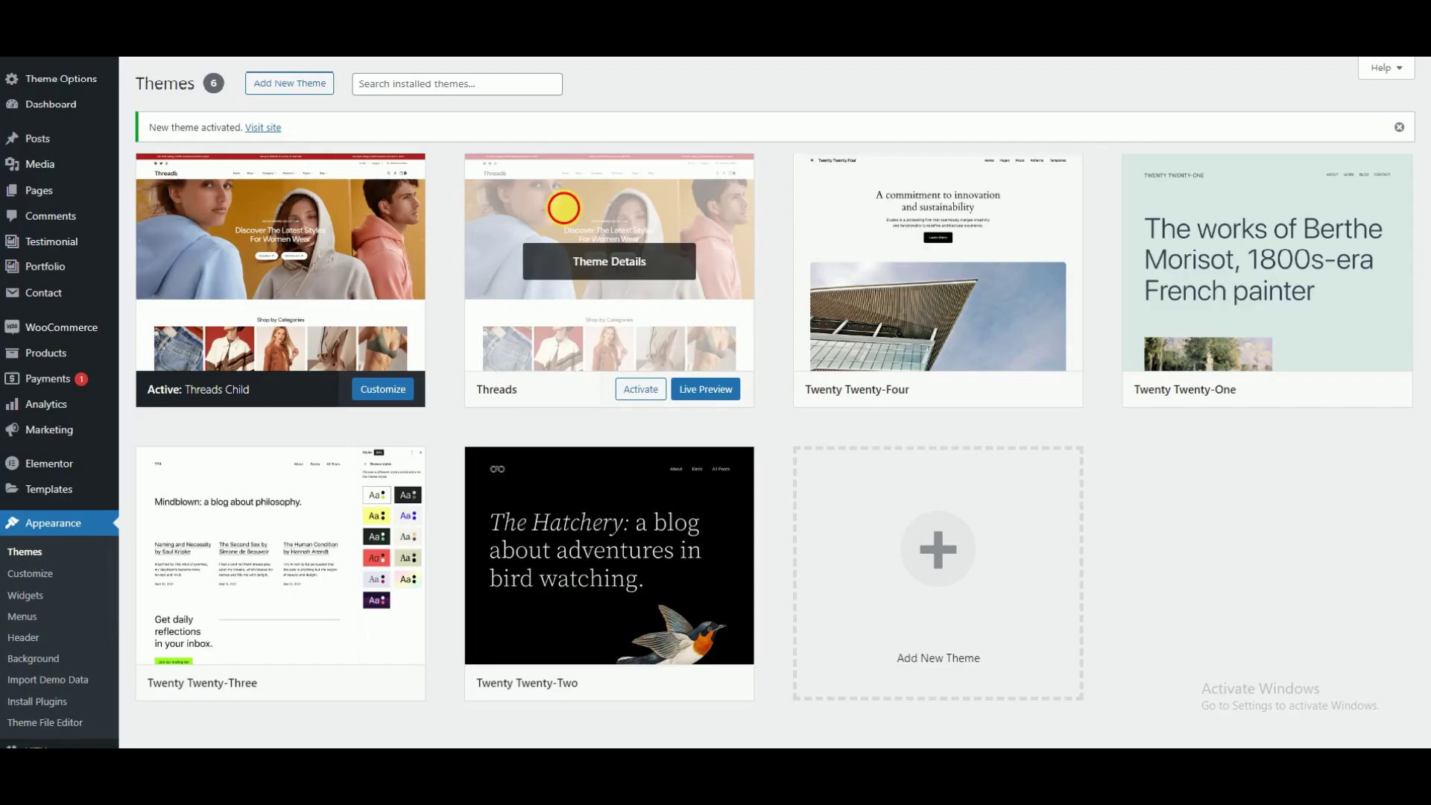
Step: In the Reading settings, make the homepage display a static page and choose Home as the homepage
{"action": "scroll", "coordinate": [552, 343], "scroll_direction": "down", "scroll_amount": 3}
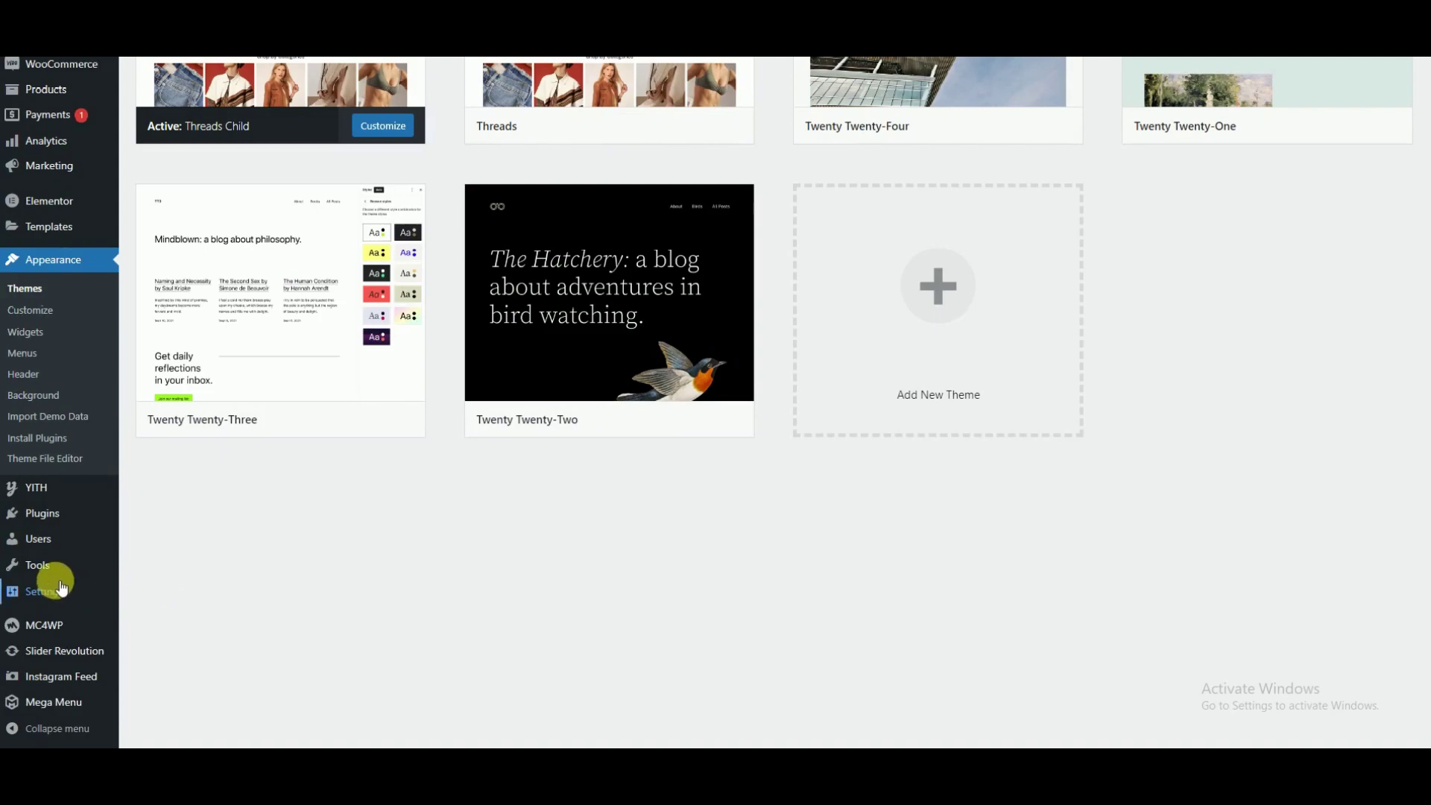
{"action": "mouse_move", "coordinate": [41, 573]}
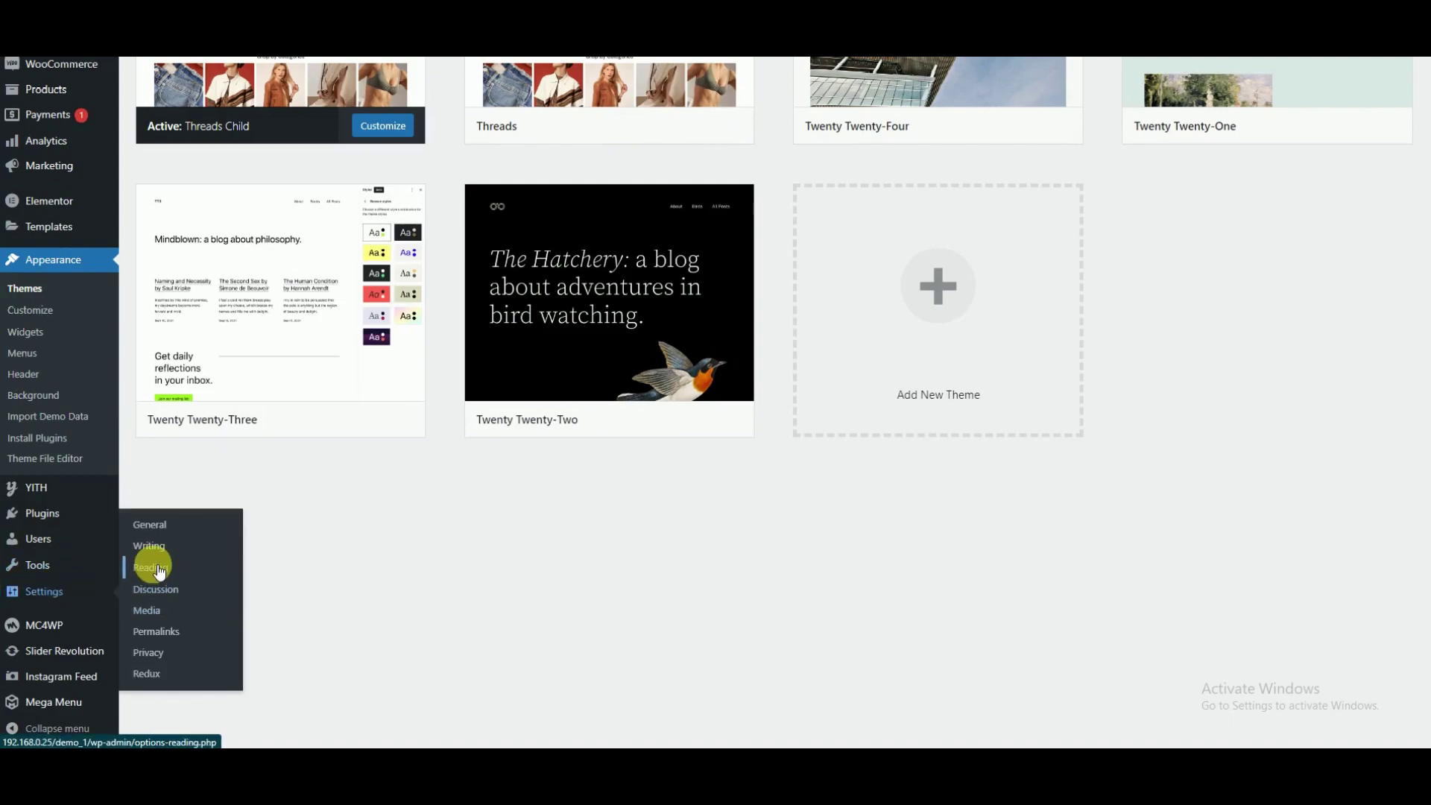
{"action": "left_click", "coordinate": [152, 565]}
{"action": "left_click", "coordinate": [307, 212]}
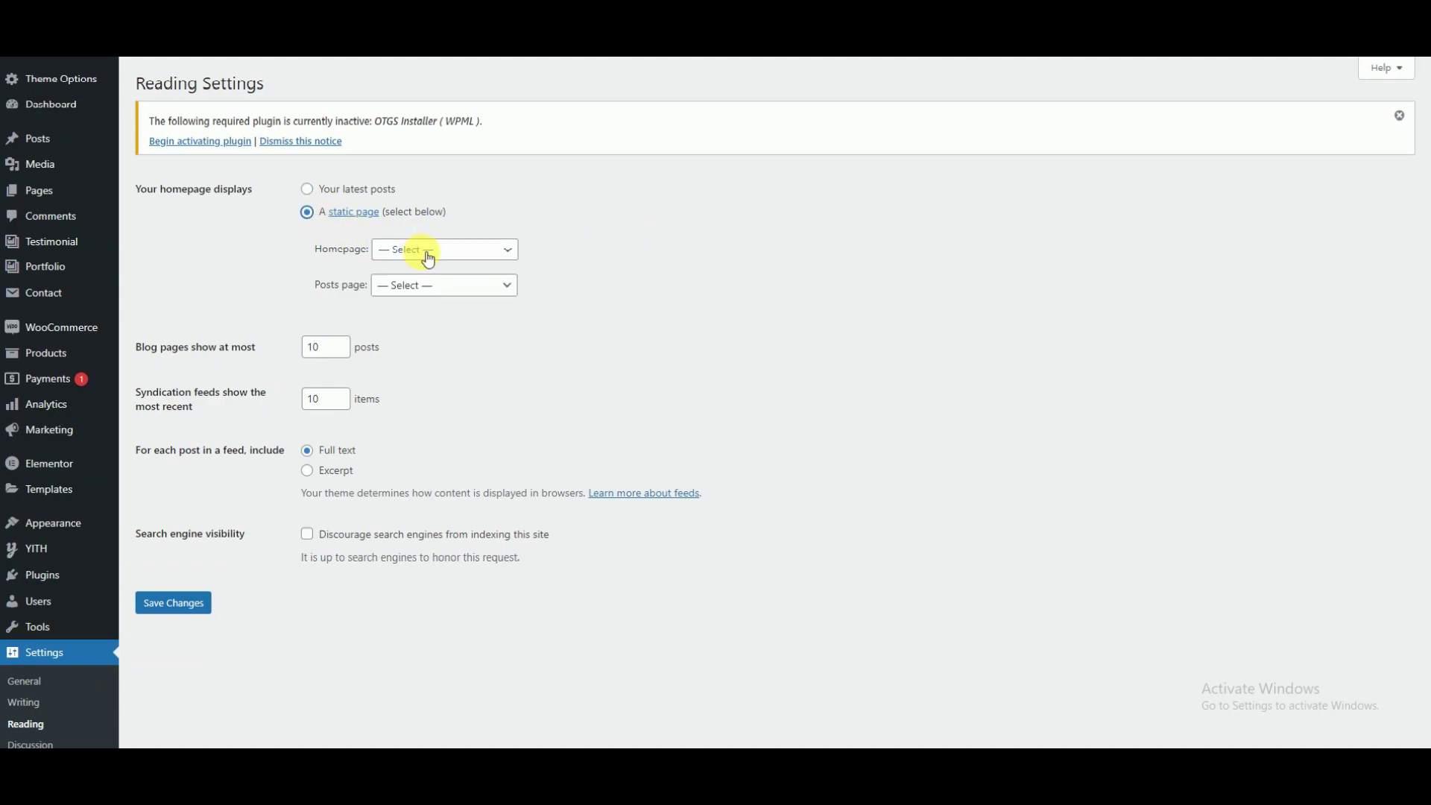
{"action": "left_click", "coordinate": [419, 250]}
{"action": "scroll", "coordinate": [425, 443], "scroll_direction": "down", "scroll_amount": 3}
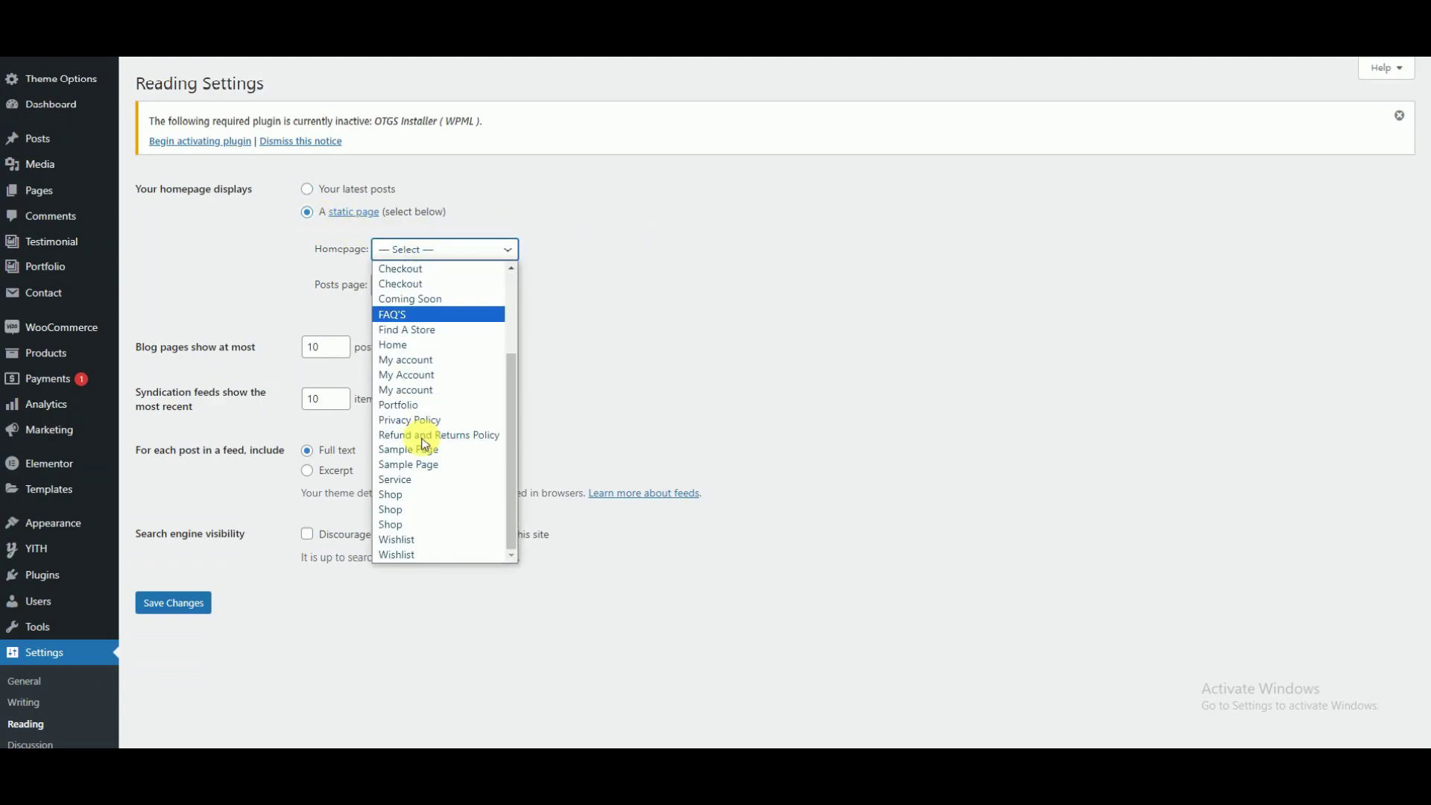
{"action": "left_click", "coordinate": [393, 344]}
Step: Set Blog List as the posts page and save the reading settings
{"action": "left_click", "coordinate": [447, 278]}
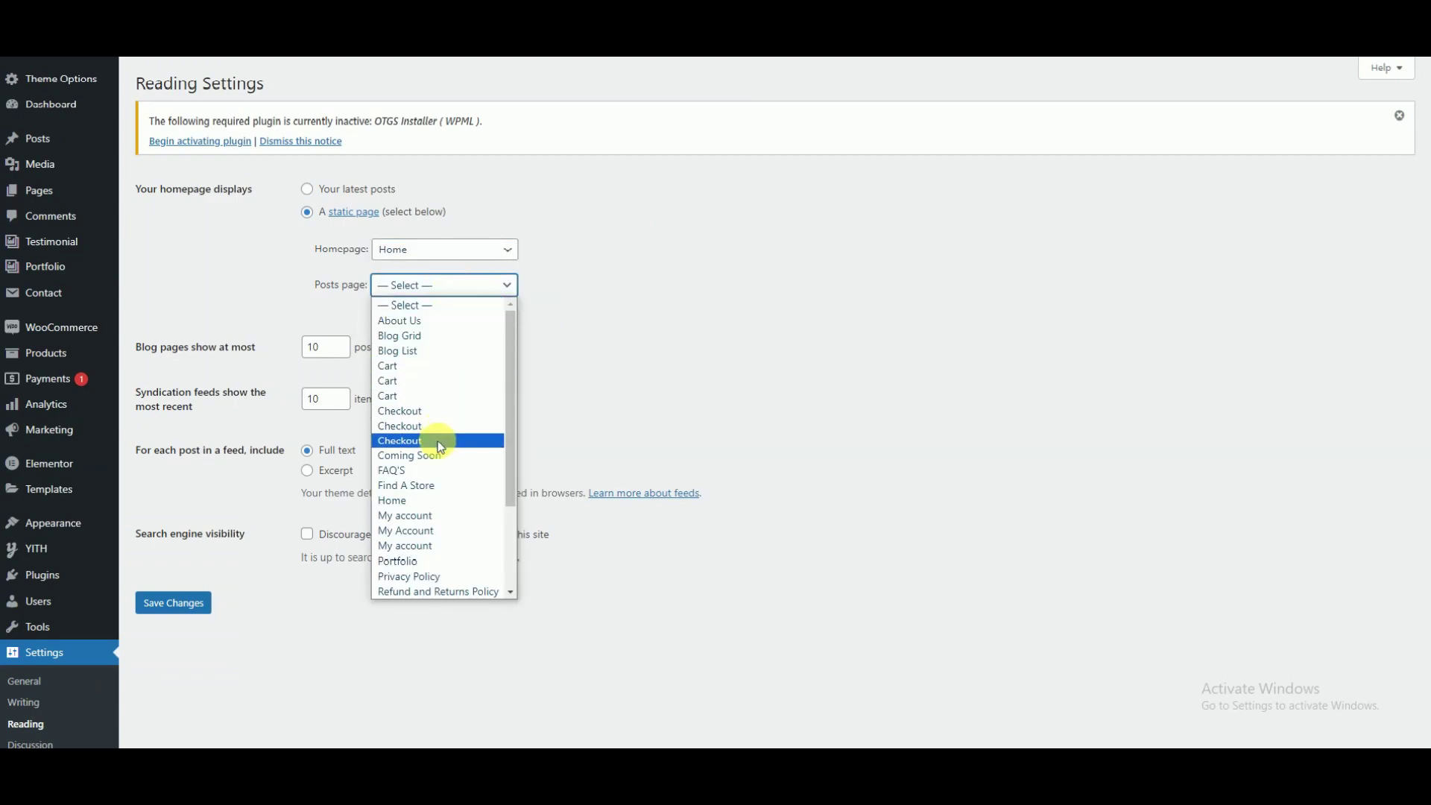
{"action": "scroll", "coordinate": [437, 441], "scroll_direction": "down", "scroll_amount": 3}
{"action": "scroll", "coordinate": [437, 496], "scroll_direction": "up", "scroll_amount": 3}
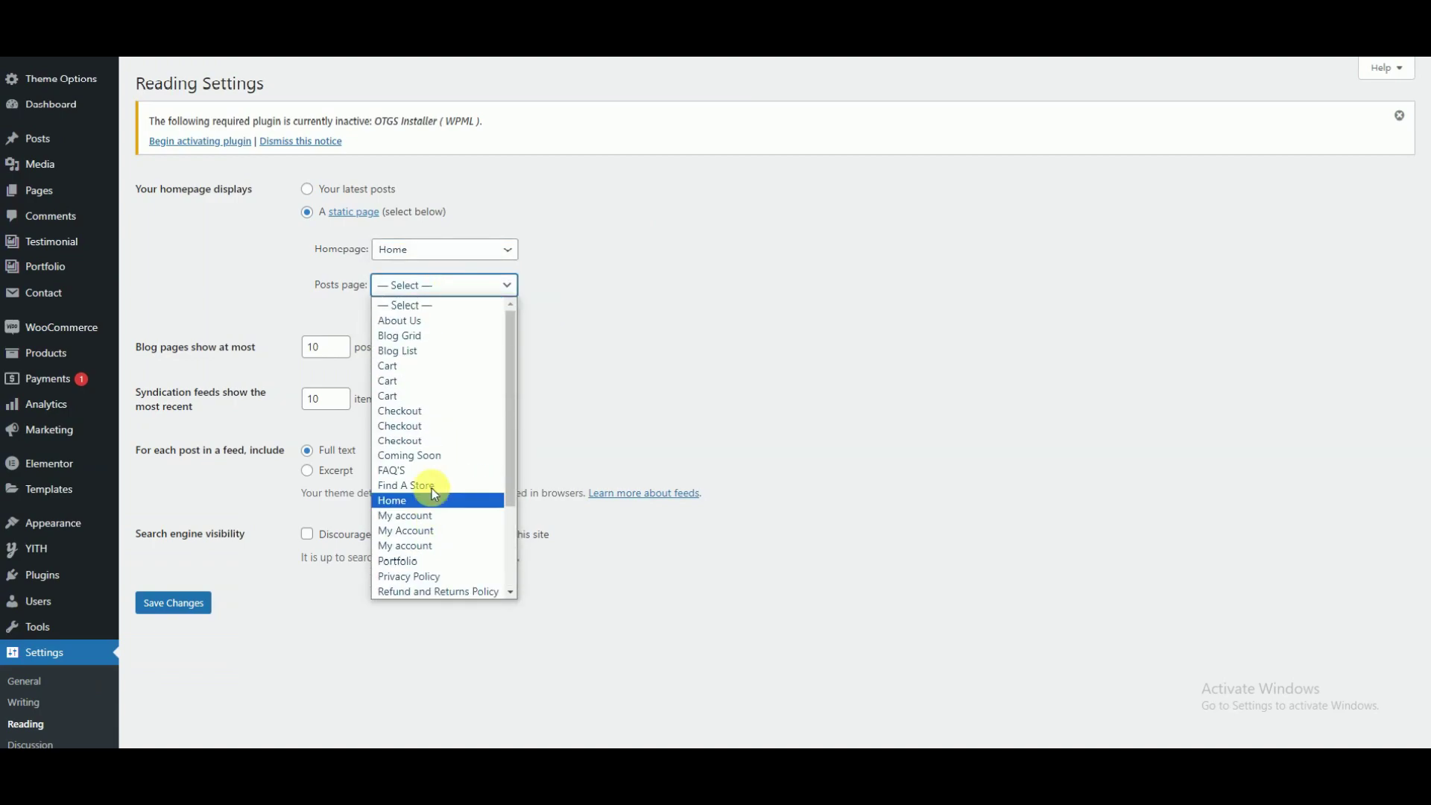
{"action": "left_click", "coordinate": [409, 360]}
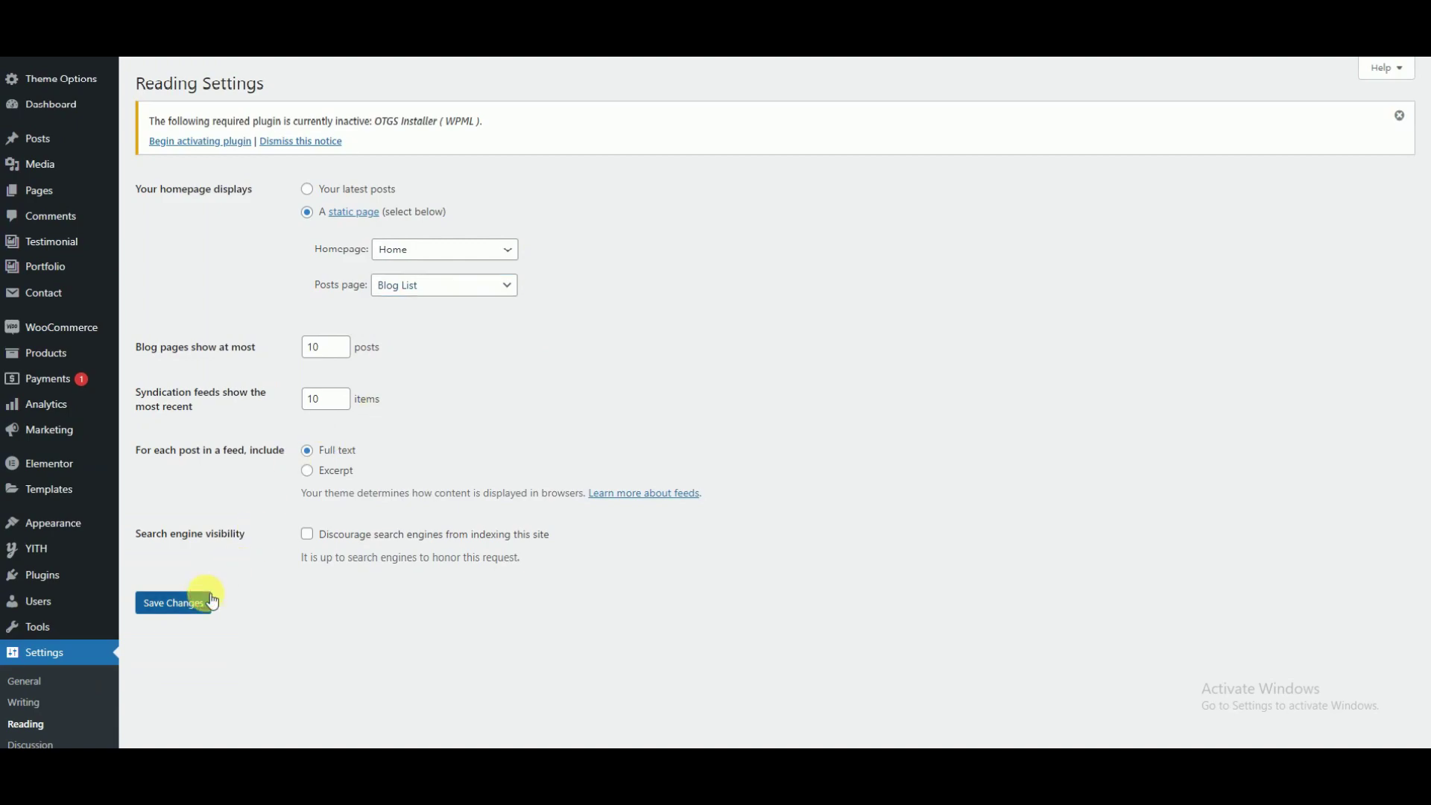
{"action": "left_click", "coordinate": [174, 602]}
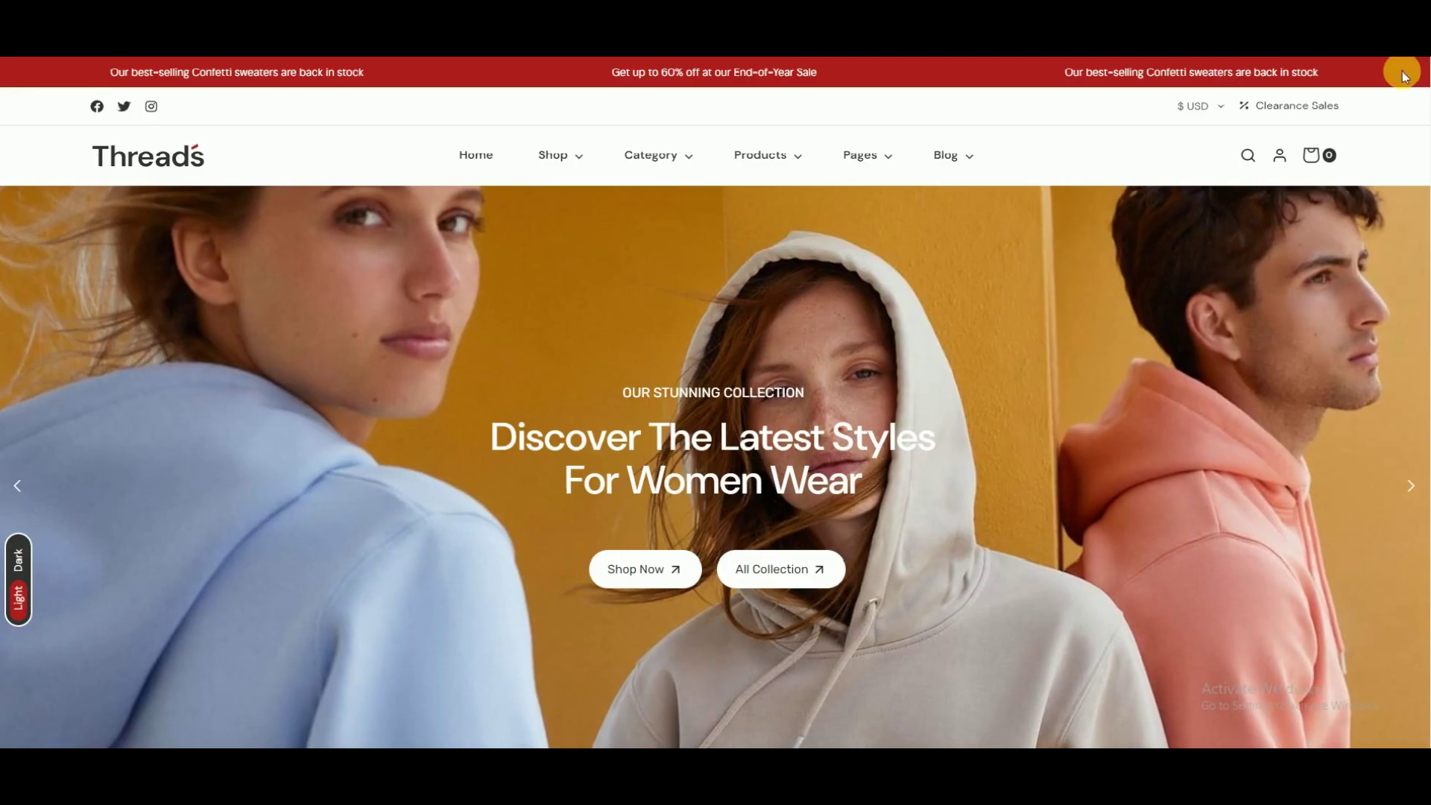
Step: Examine the store's home page from the header currency switcher and slider down past the latest articles
{"action": "scroll", "coordinate": [1401, 75], "scroll_direction": "down", "scroll_amount": 5}
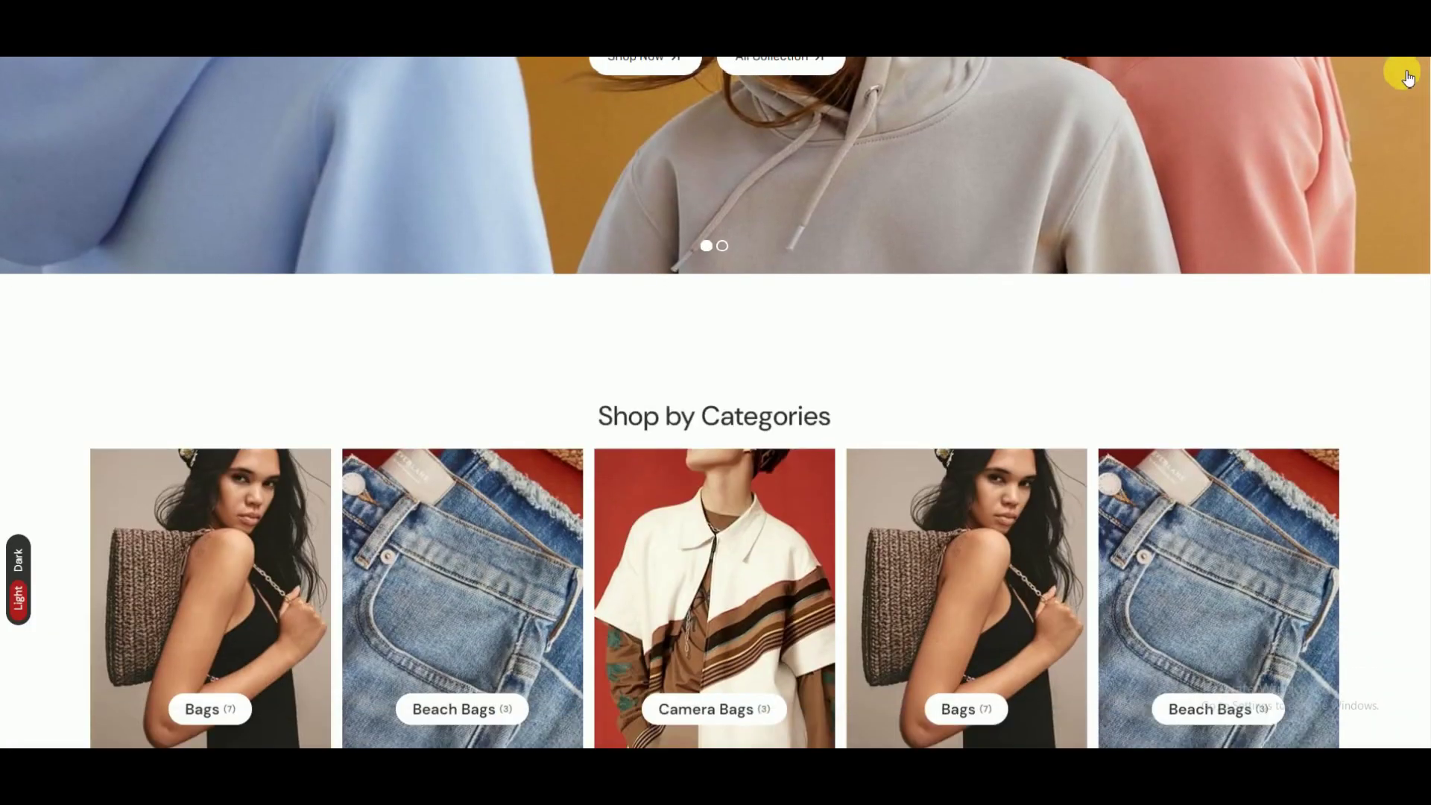
{"action": "scroll", "coordinate": [1405, 77], "scroll_direction": "down", "scroll_amount": 15}
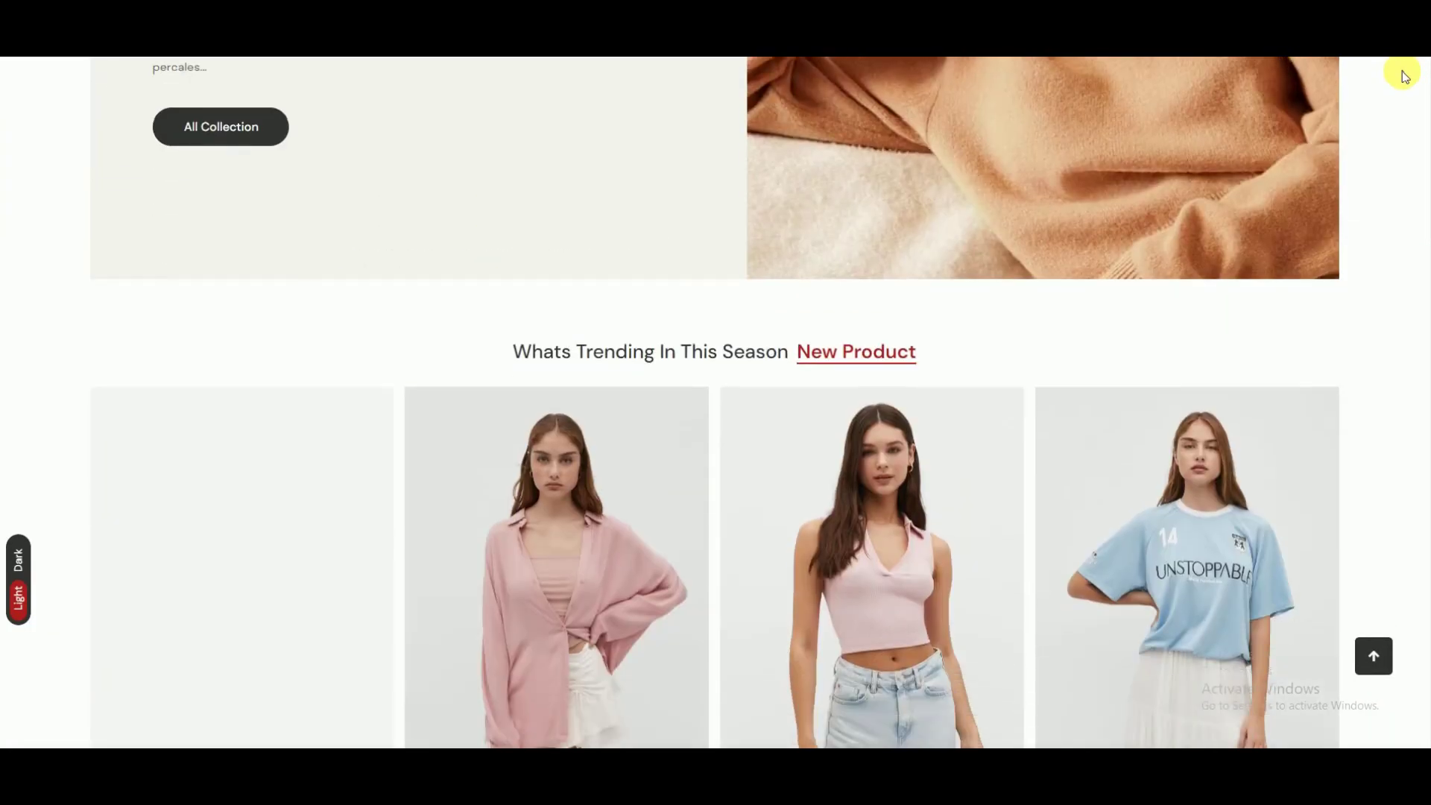
{"action": "scroll", "coordinate": [1404, 76], "scroll_direction": "down", "scroll_amount": 15}
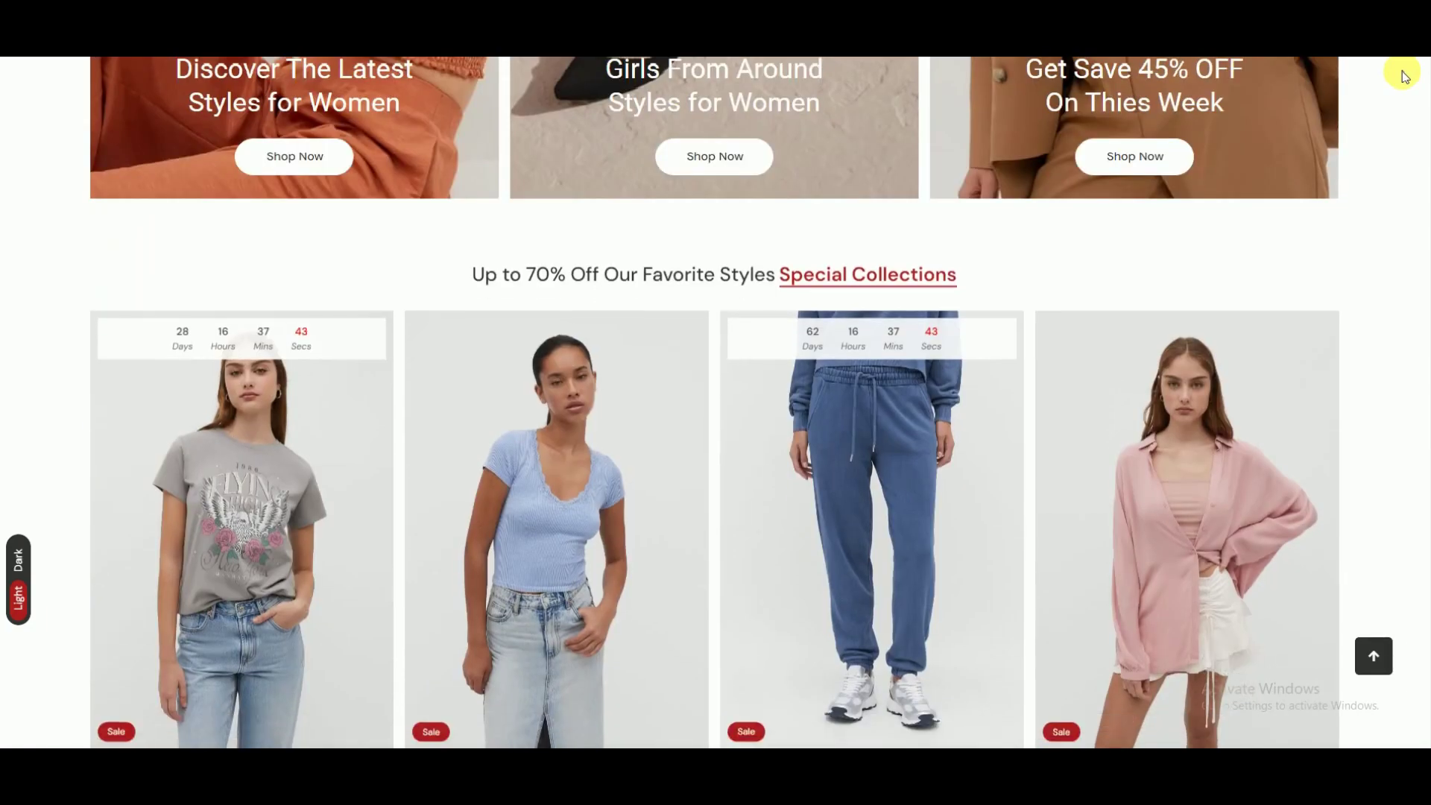
{"action": "scroll", "coordinate": [1403, 77], "scroll_direction": "down", "scroll_amount": 15}
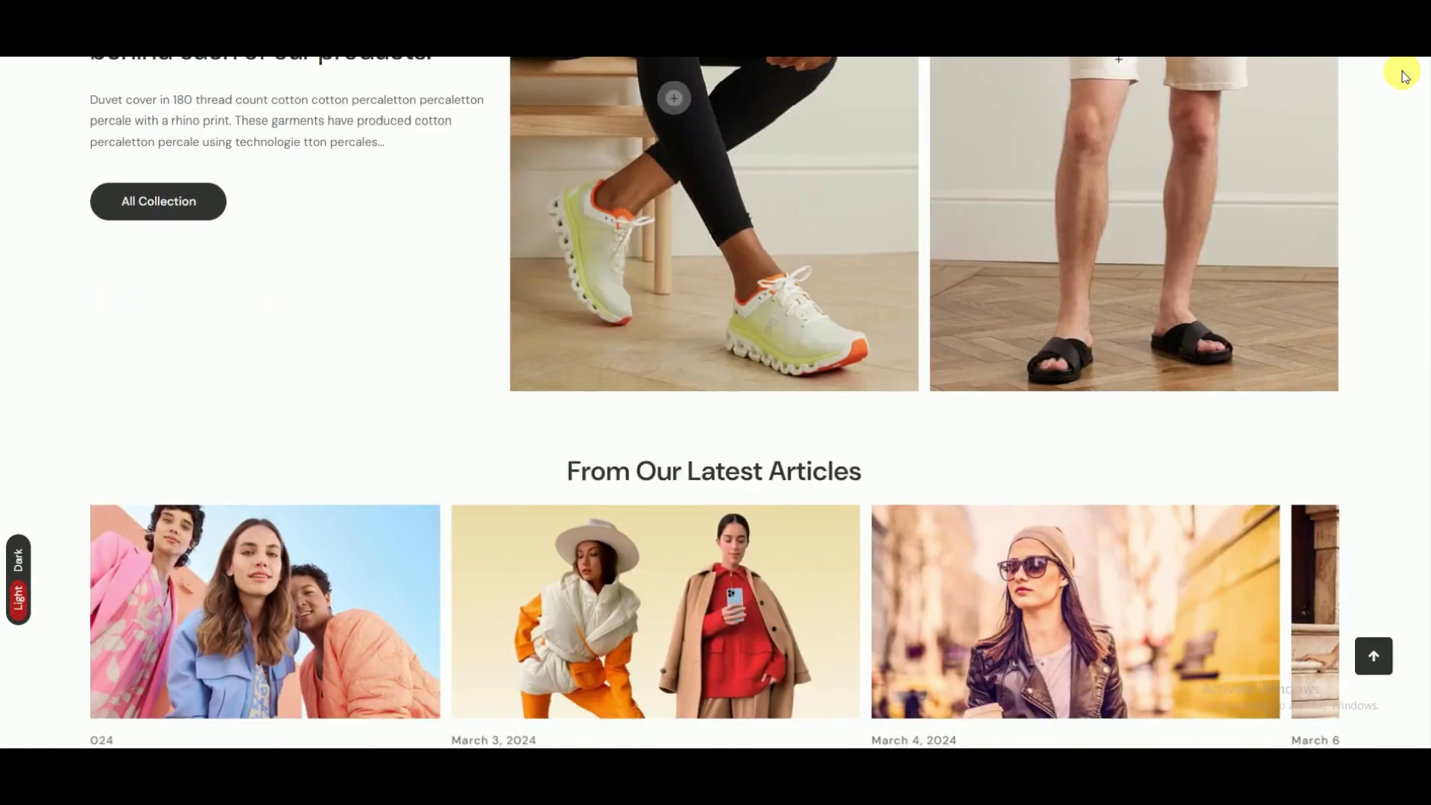
{"action": "scroll", "coordinate": [1404, 77], "scroll_direction": "down", "scroll_amount": 12}
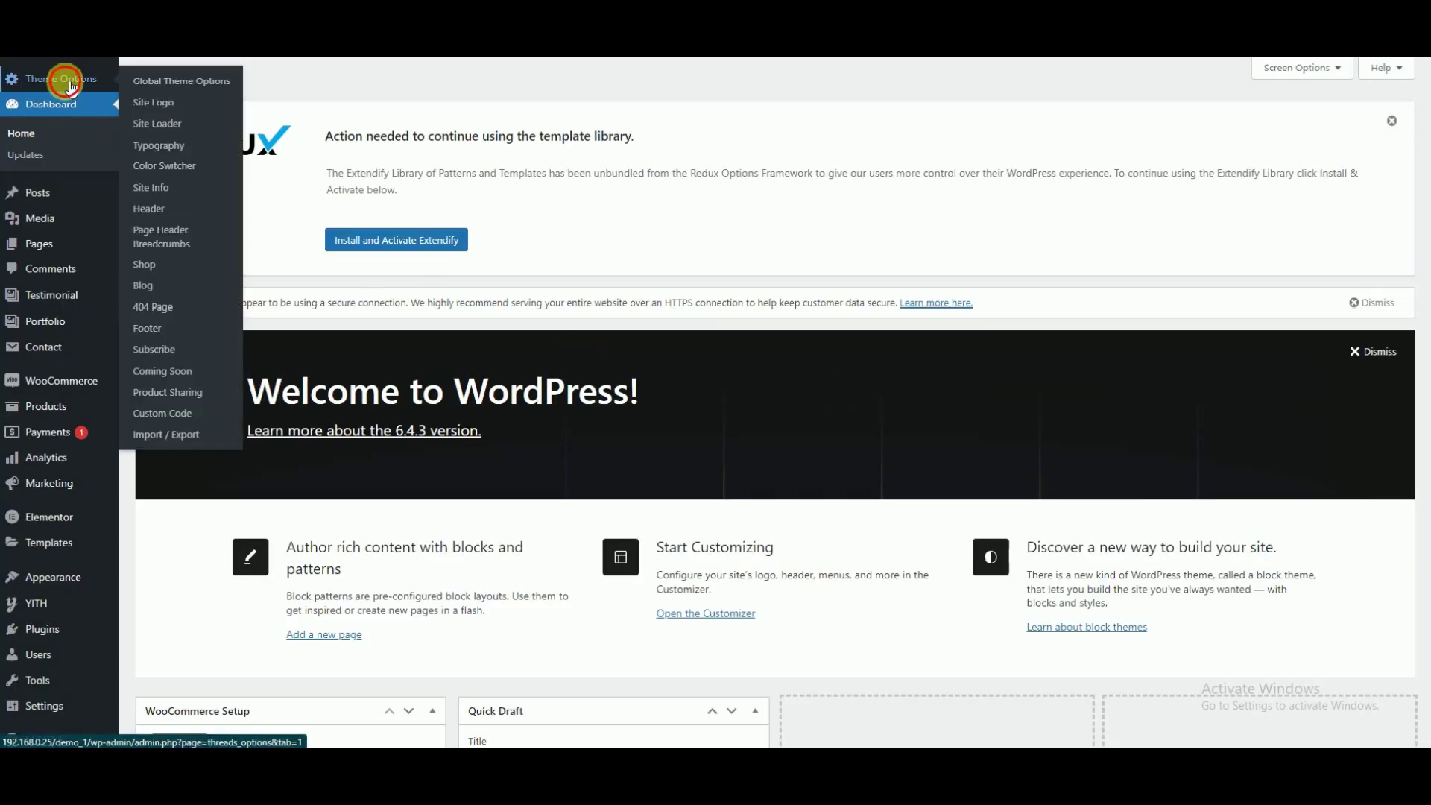
Step: In the global theme options, set Dark/Light Mode to Dark, save the changes and review the store's home page
{"action": "left_click", "coordinate": [71, 87]}
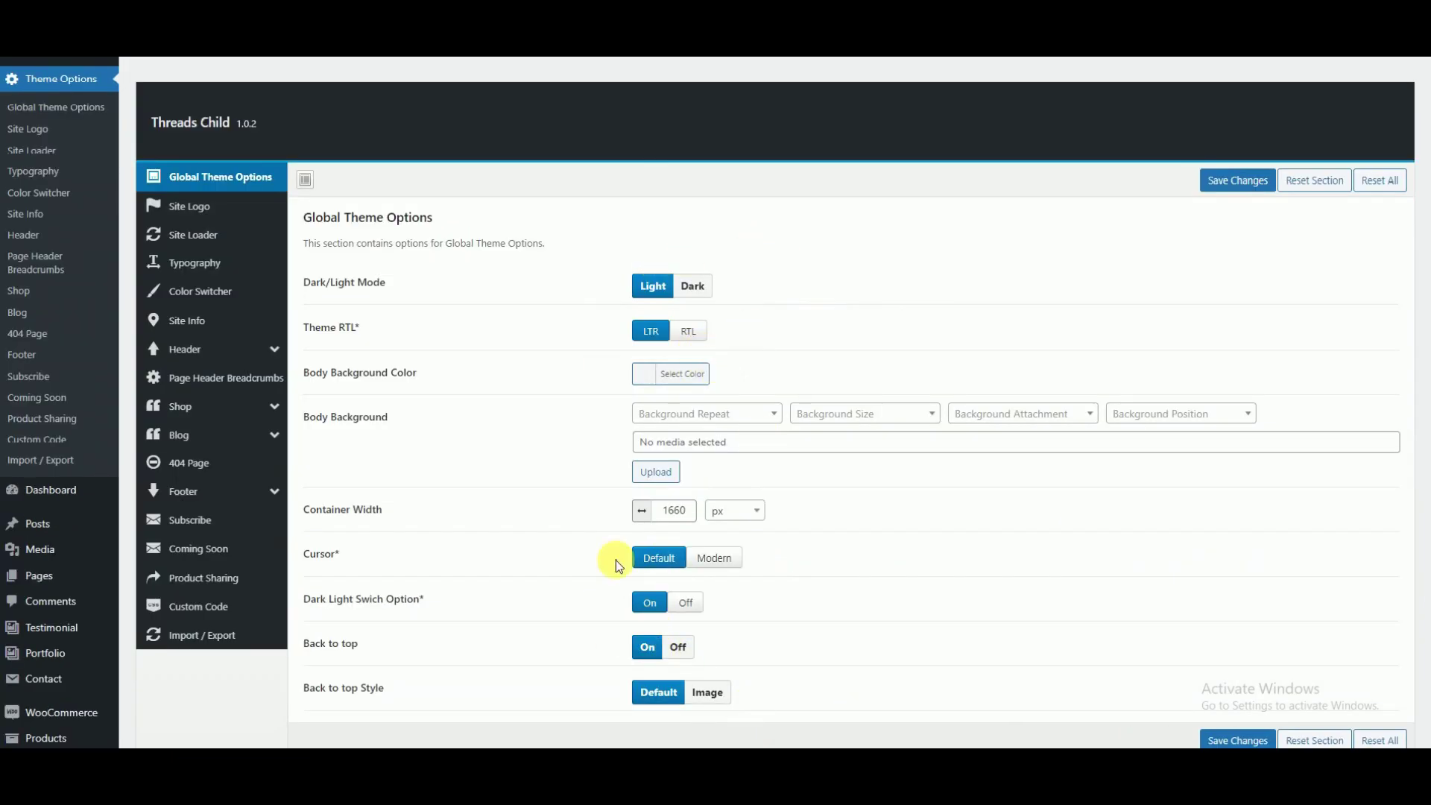
{"action": "left_click", "coordinate": [701, 288]}
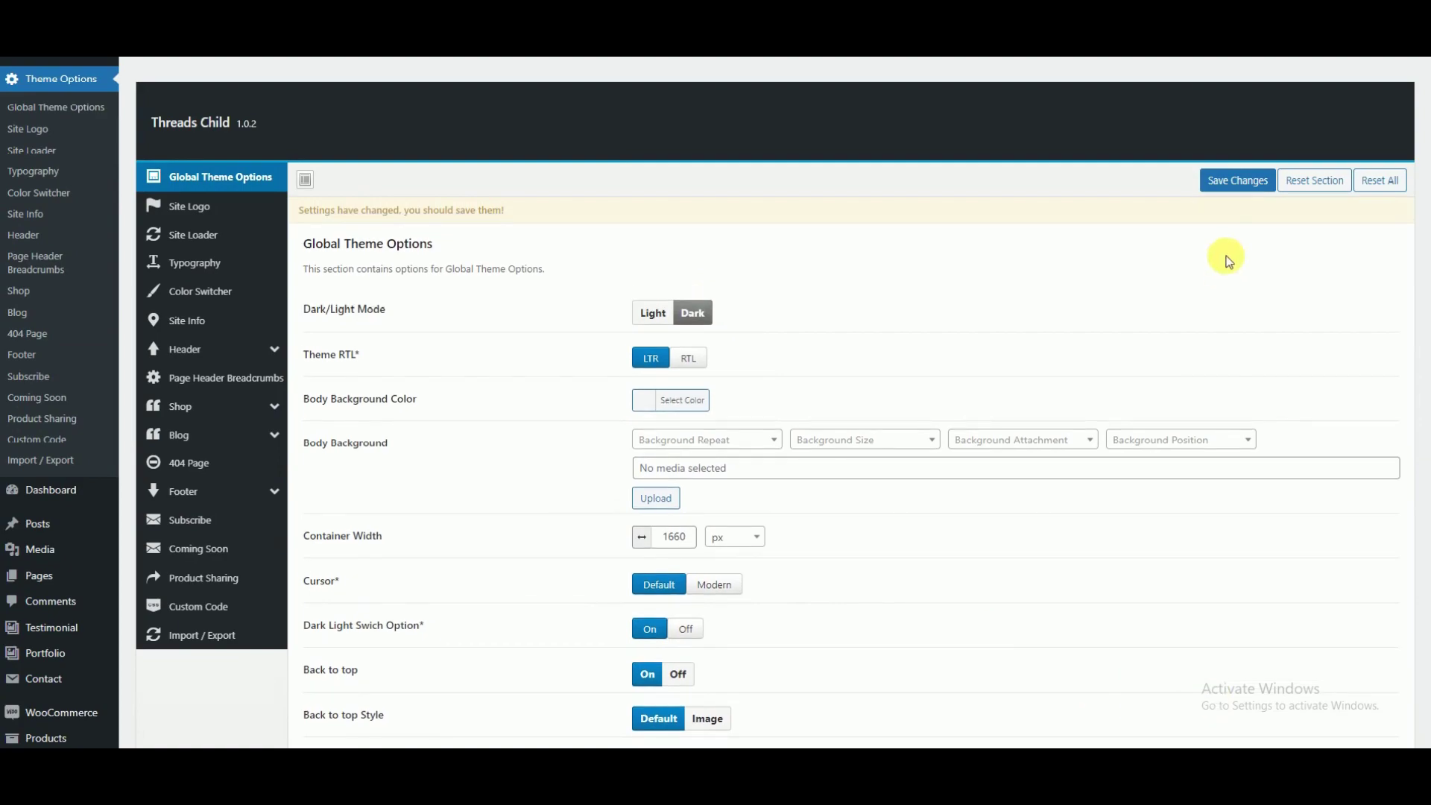
{"action": "left_click", "coordinate": [1238, 181]}
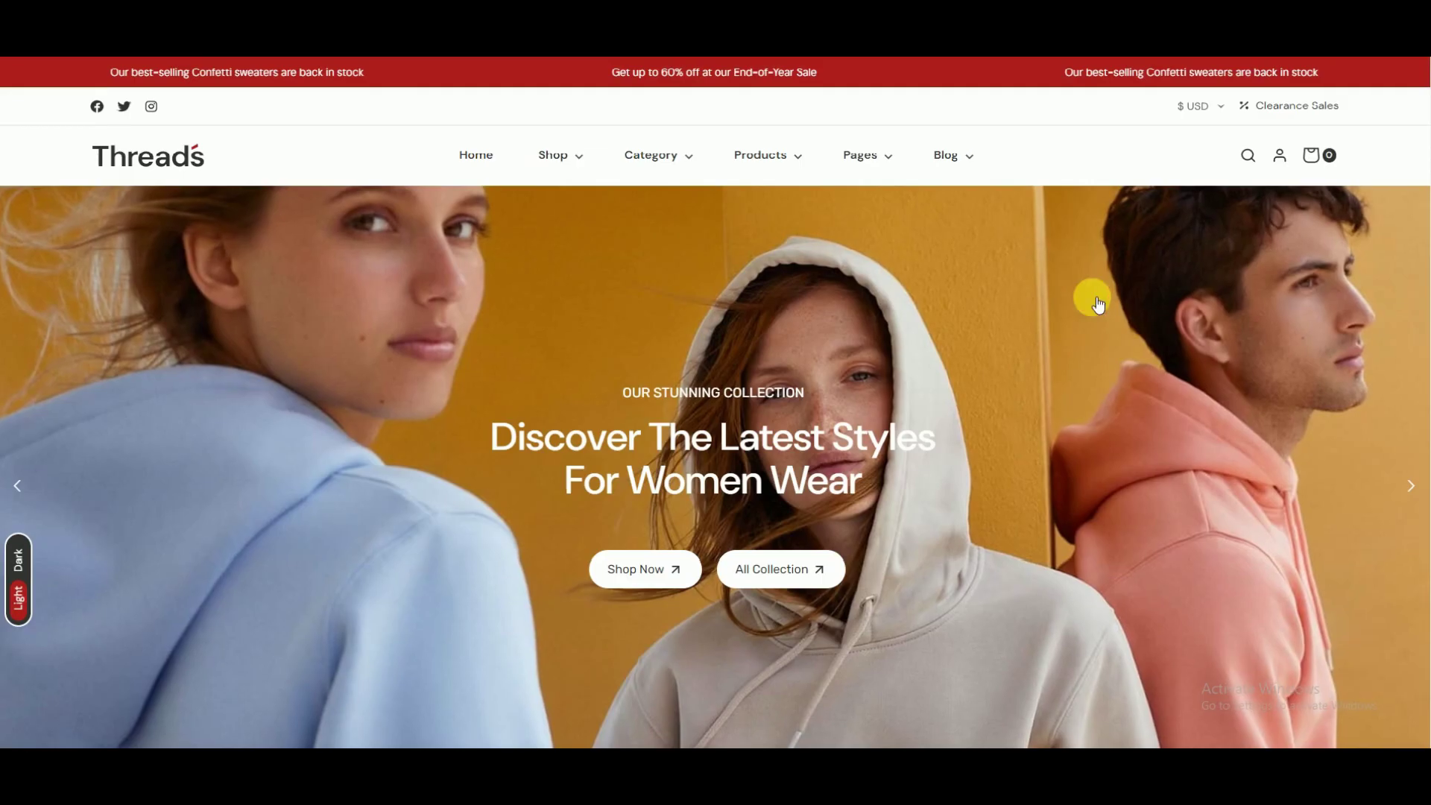
{"action": "scroll", "coordinate": [1092, 297], "scroll_direction": "down", "scroll_amount": 8}
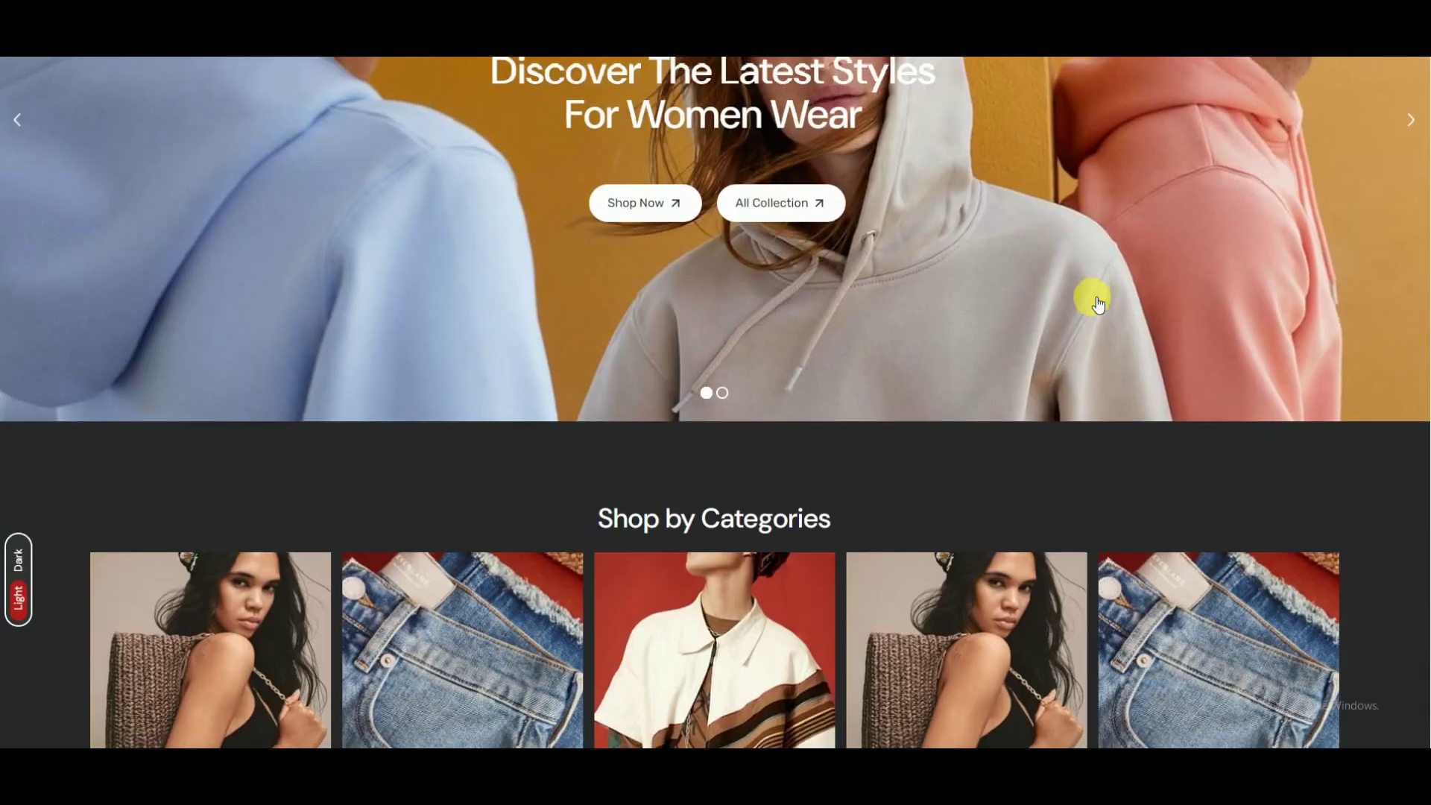
{"action": "scroll", "coordinate": [1092, 296], "scroll_direction": "down", "scroll_amount": 15}
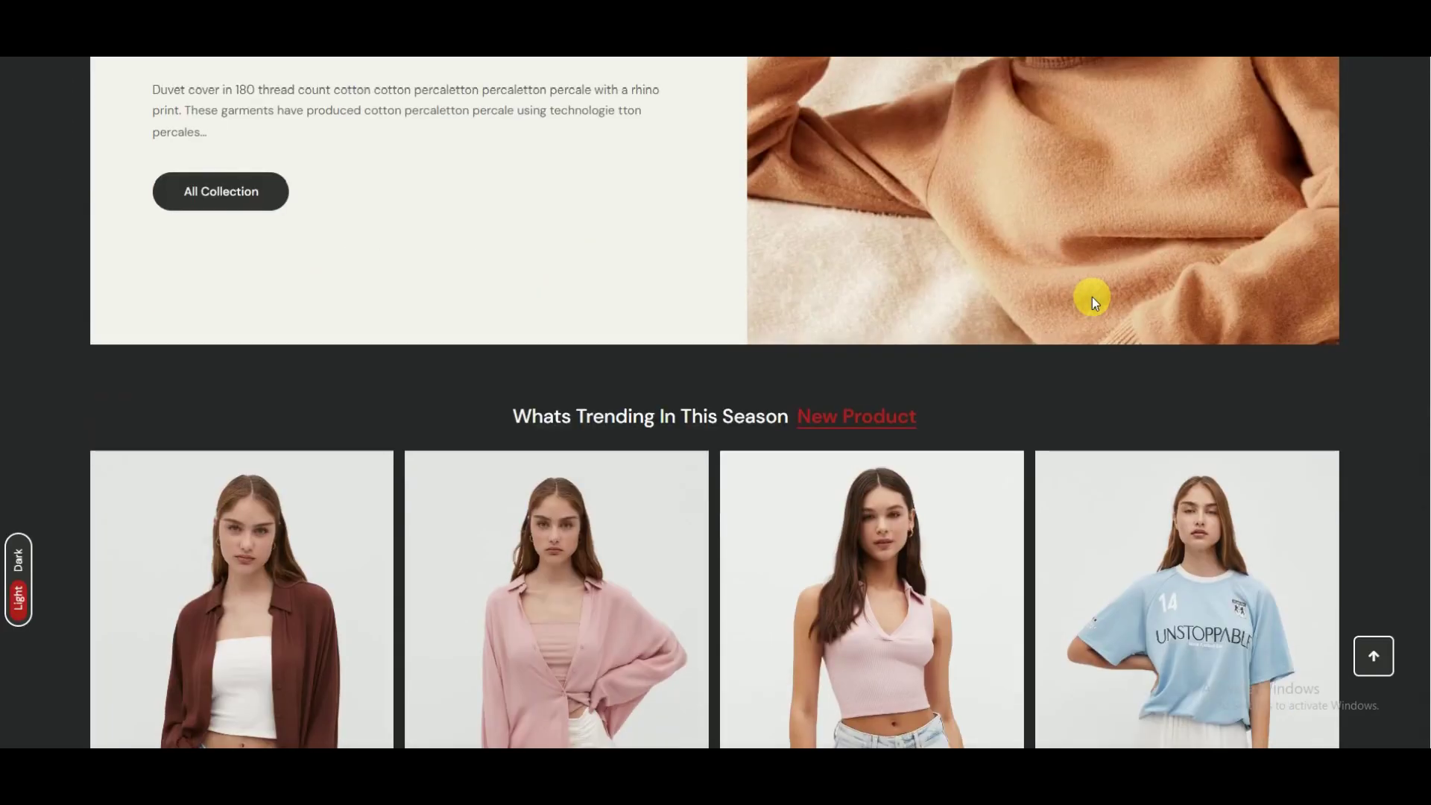
{"action": "scroll", "coordinate": [1097, 302], "scroll_direction": "down", "scroll_amount": 15}
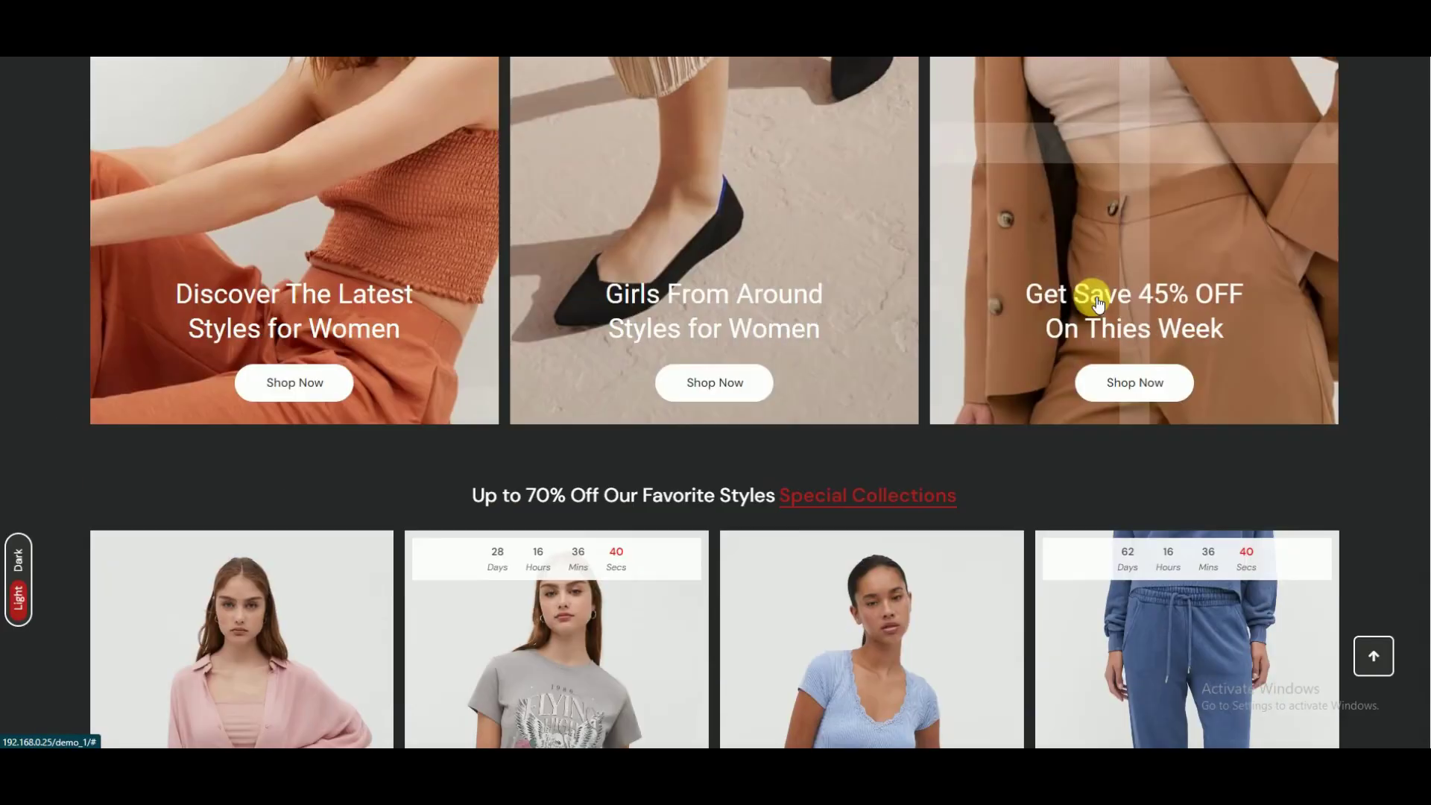
{"action": "scroll", "coordinate": [1096, 299], "scroll_direction": "down", "scroll_amount": 15}
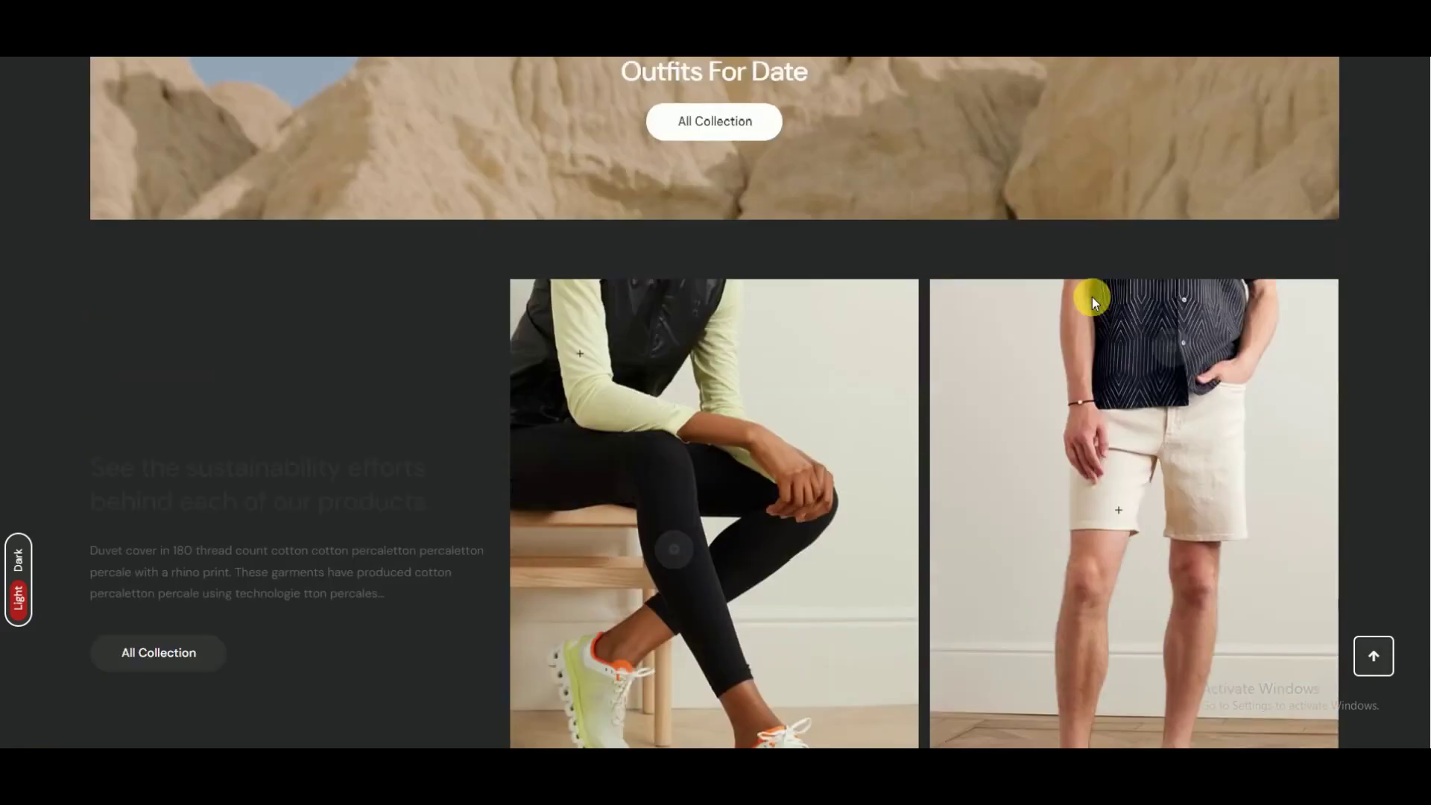
{"action": "scroll", "coordinate": [1092, 296], "scroll_direction": "down", "scroll_amount": 12}
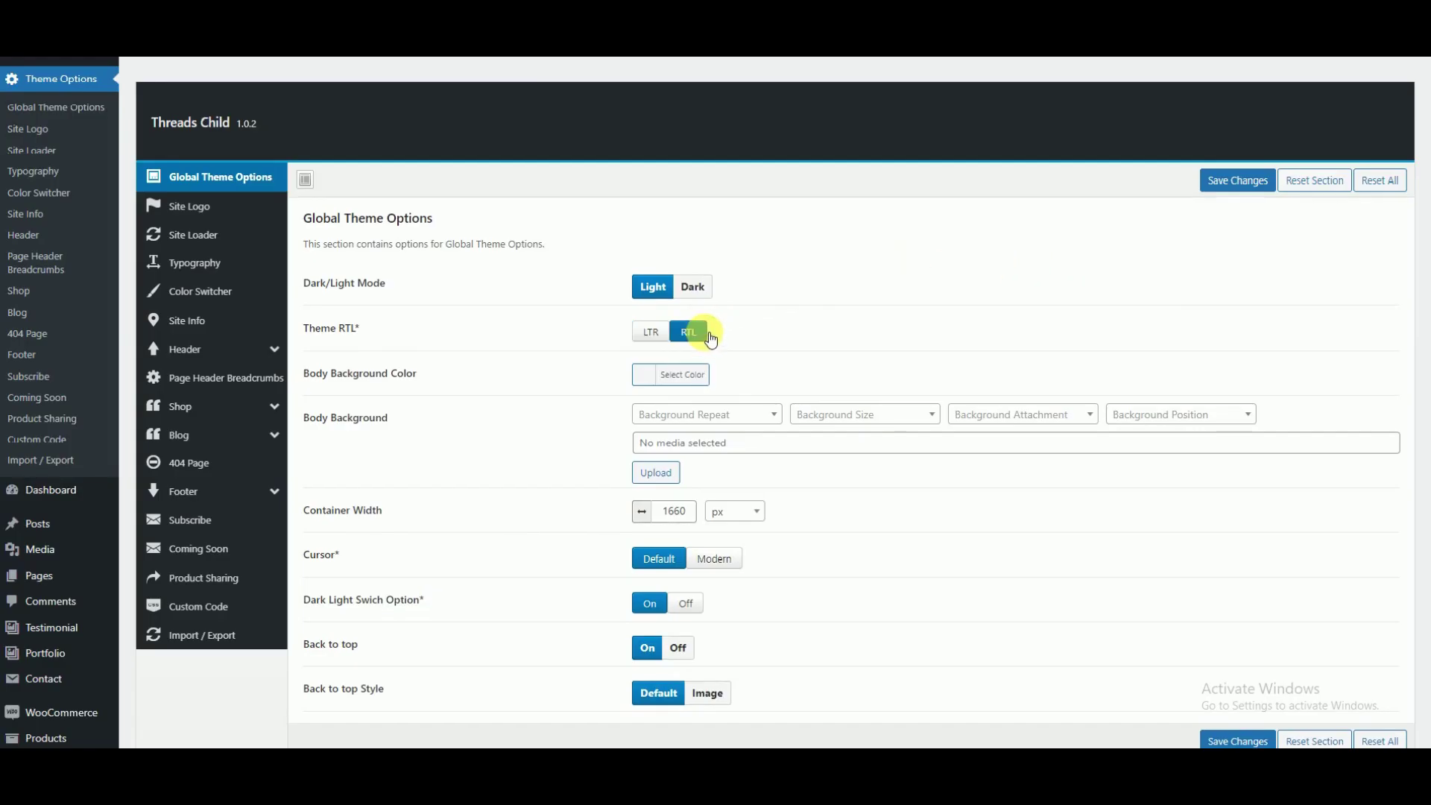
Step: Set Theme RTL to RTL, save the changes and review the store's home page in the right-to-left layout
{"action": "left_click", "coordinate": [1214, 181]}
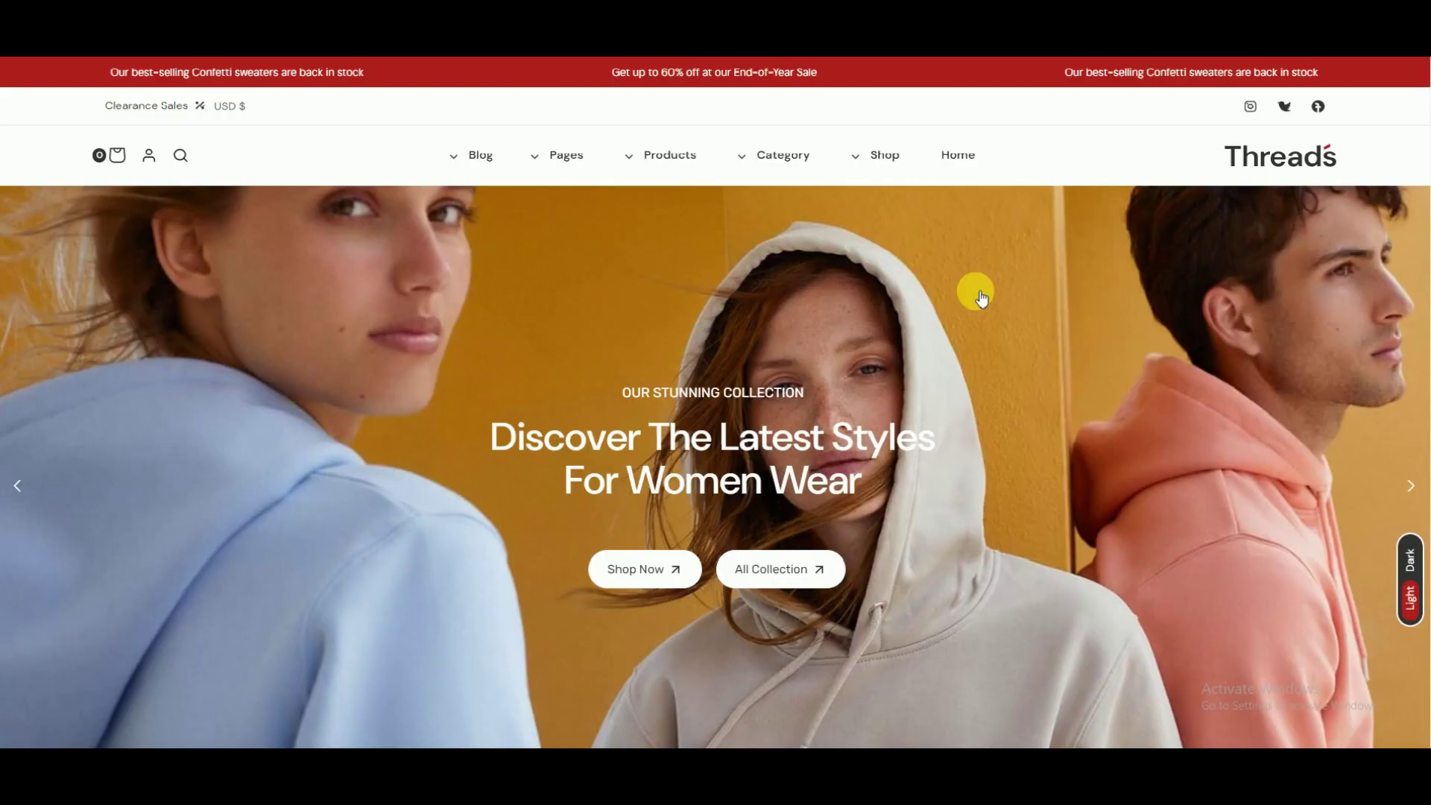
{"action": "scroll", "coordinate": [981, 297], "scroll_direction": "down", "scroll_amount": 10}
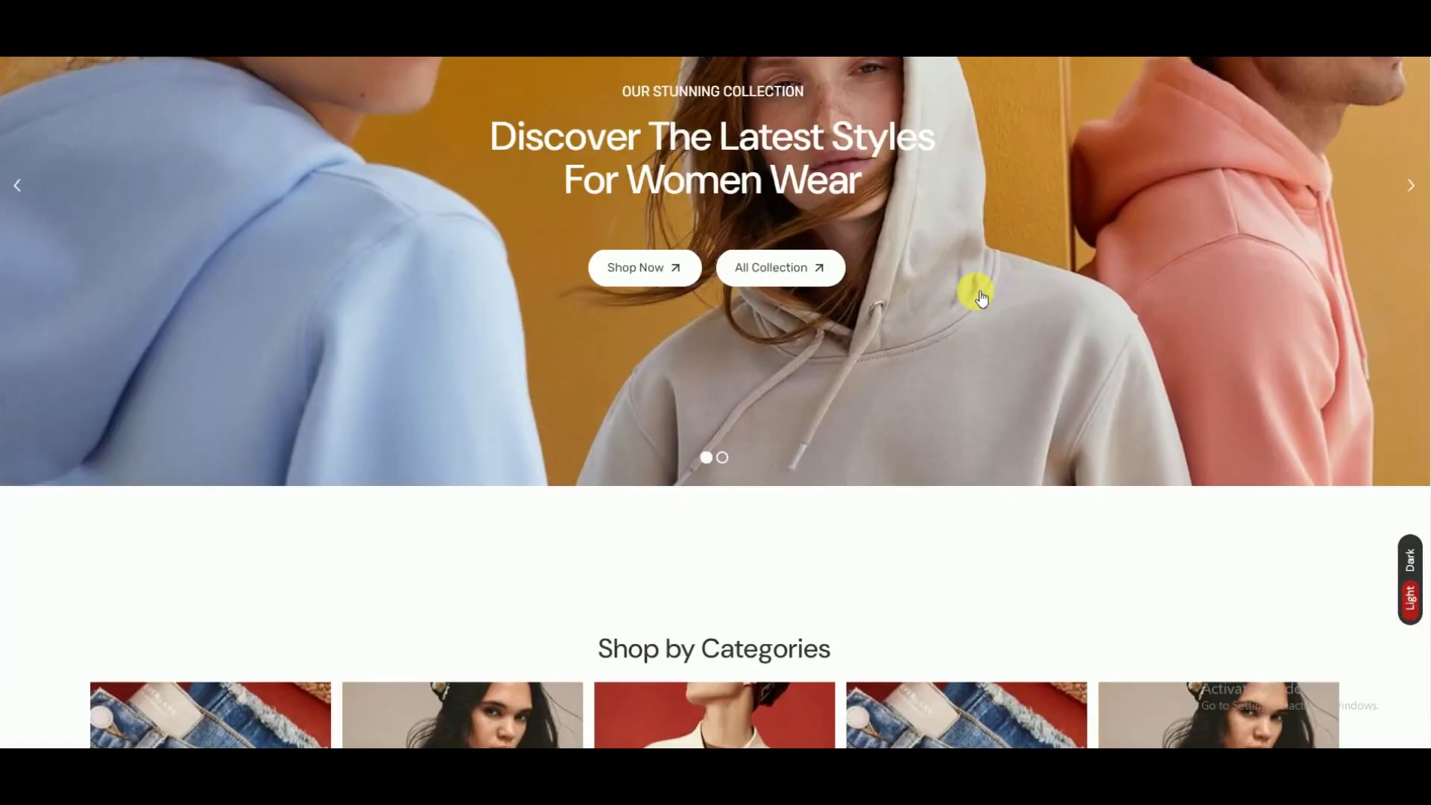
{"action": "scroll", "coordinate": [981, 297], "scroll_direction": "down", "scroll_amount": 10}
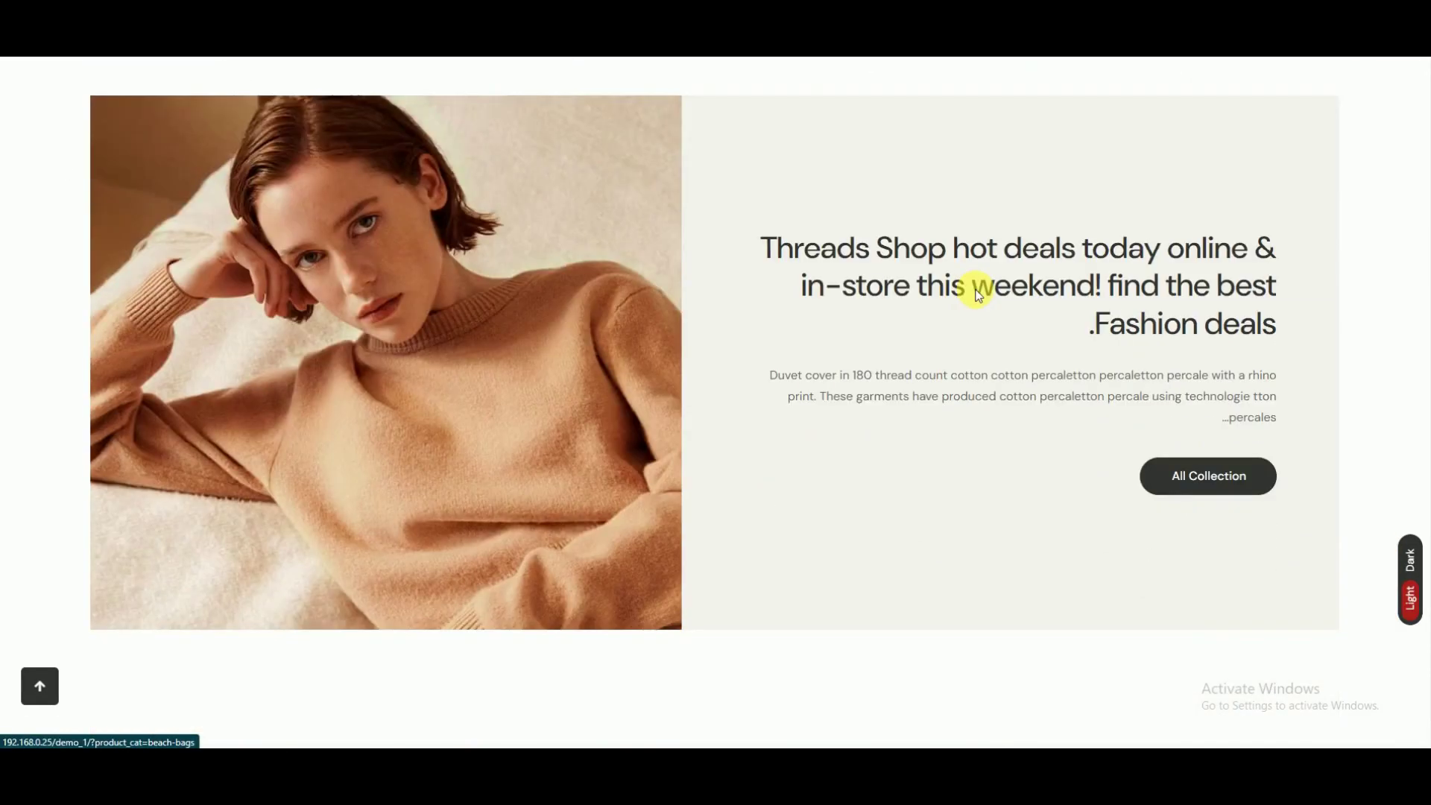
{"action": "scroll", "coordinate": [981, 297], "scroll_direction": "down", "scroll_amount": 10}
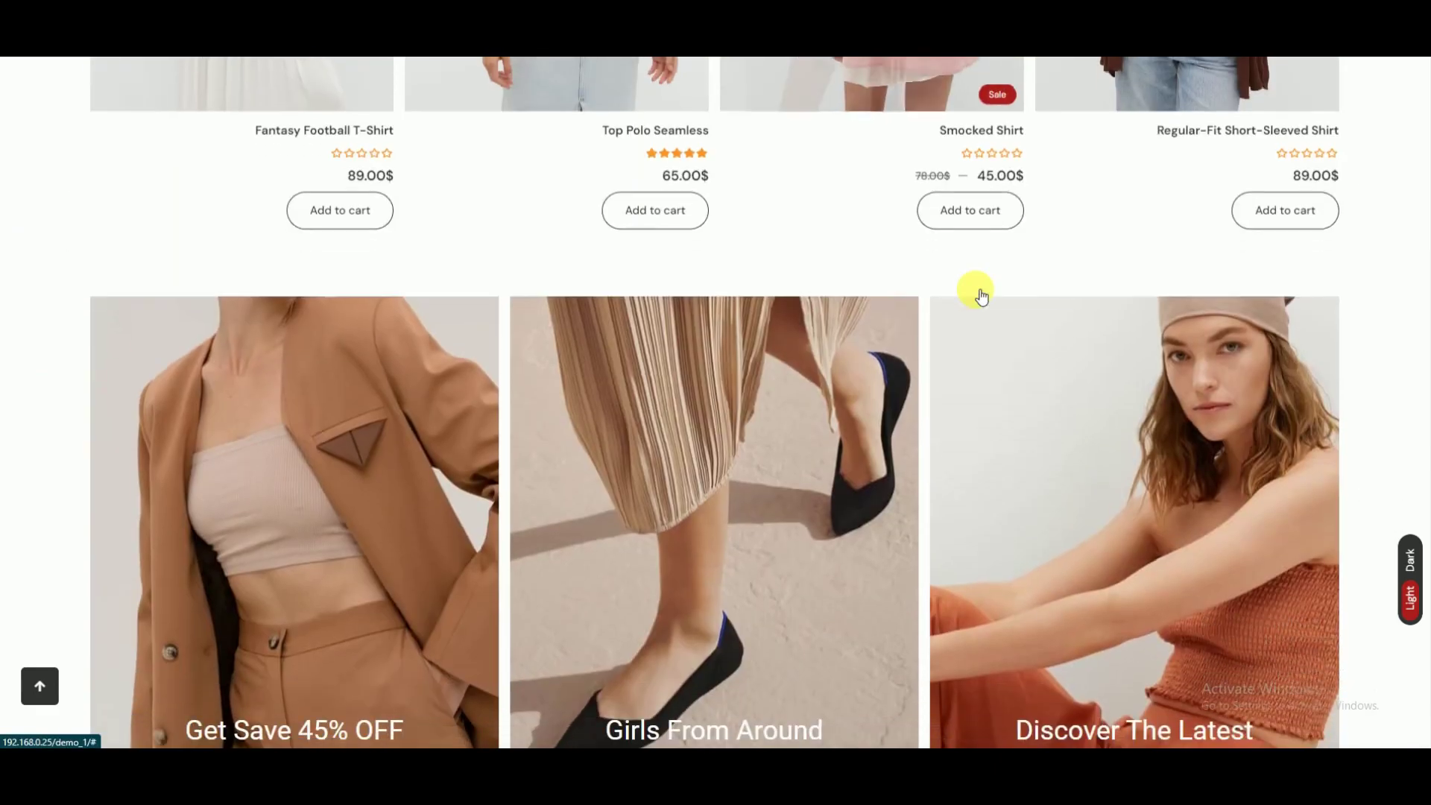
{"action": "scroll", "coordinate": [978, 295], "scroll_direction": "down", "scroll_amount": 10}
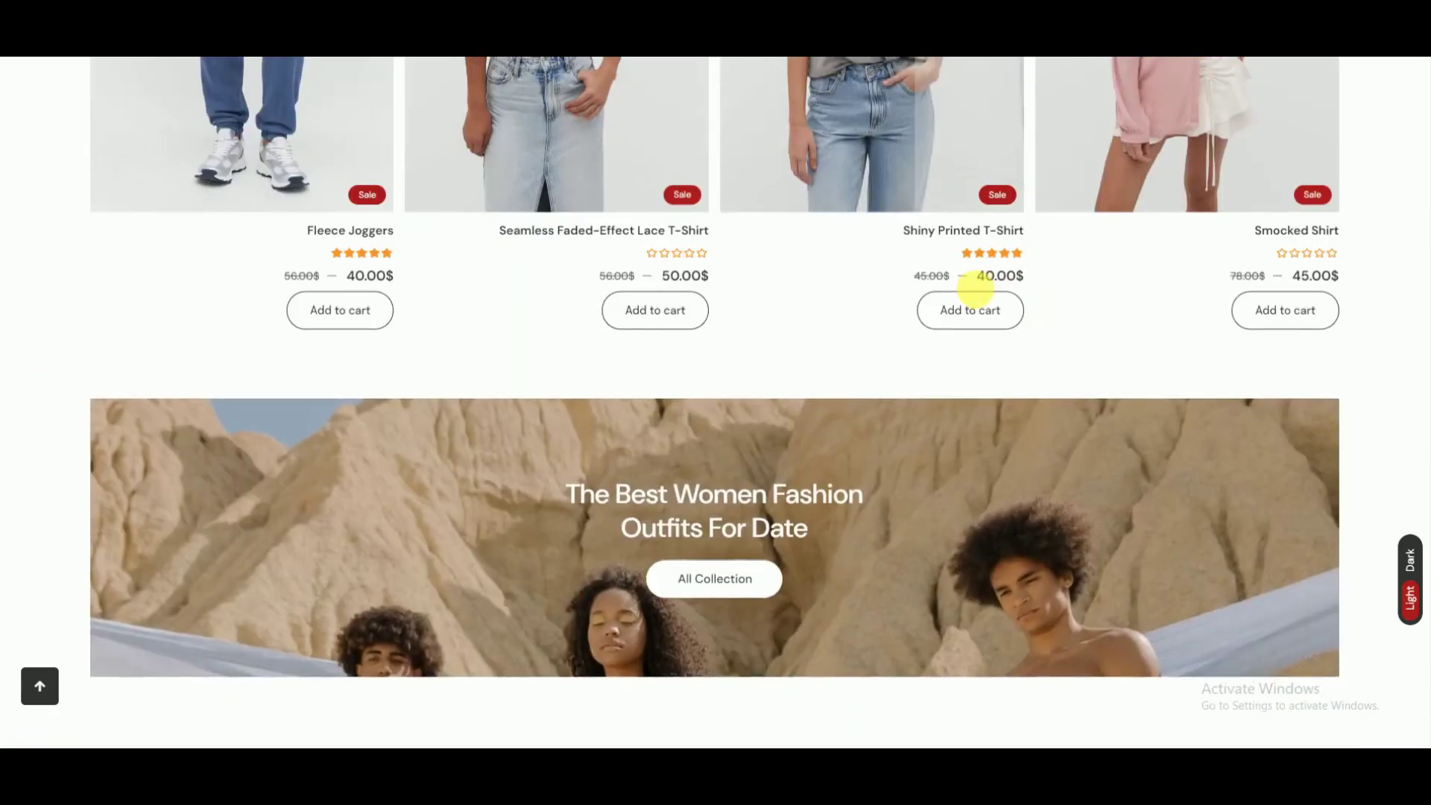
{"action": "scroll", "coordinate": [978, 294], "scroll_direction": "down", "scroll_amount": 10}
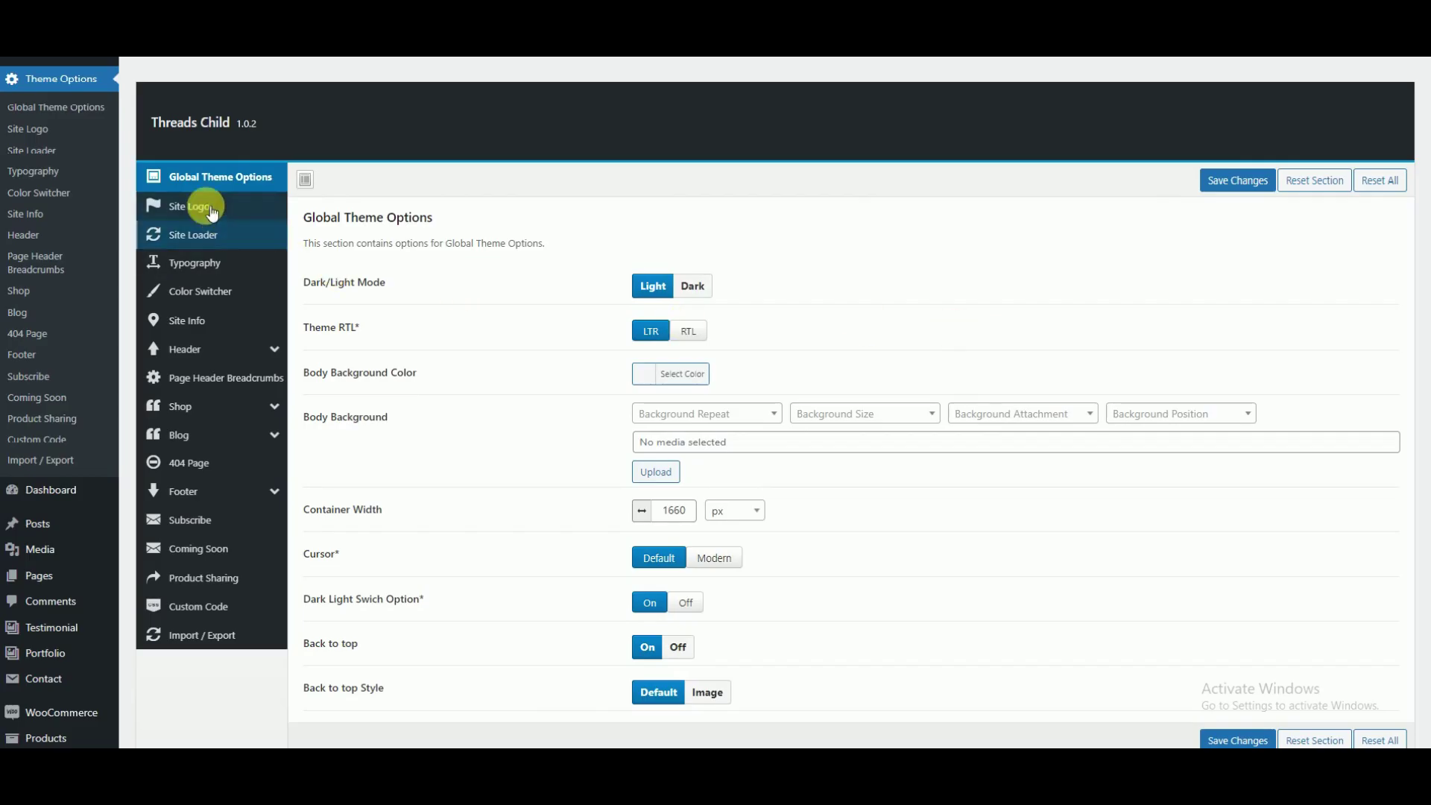
Step: In the Site Logo options, try the Logo Text style and return the logo style to Logo Image
{"action": "left_click", "coordinate": [208, 211]}
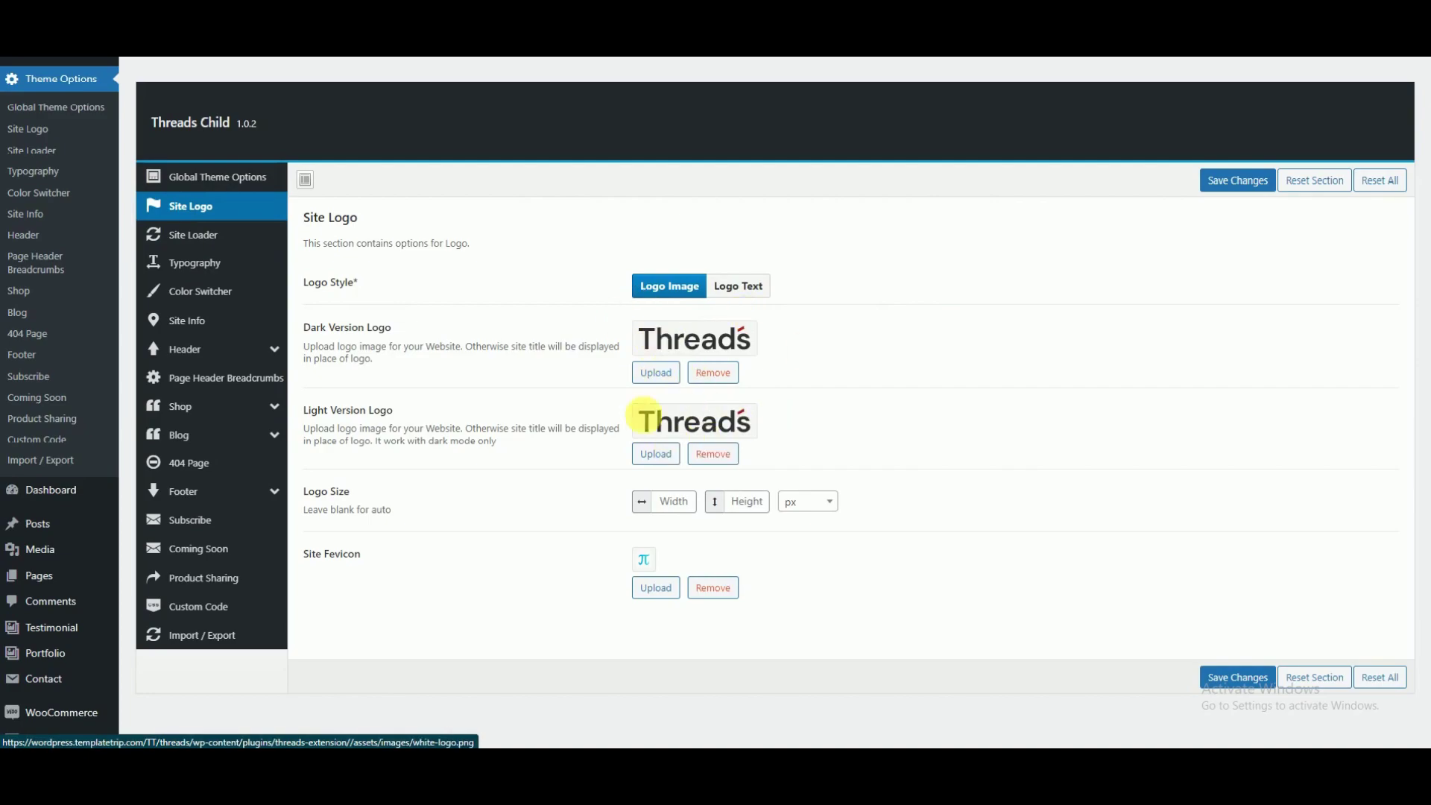
{"action": "left_click", "coordinate": [738, 286]}
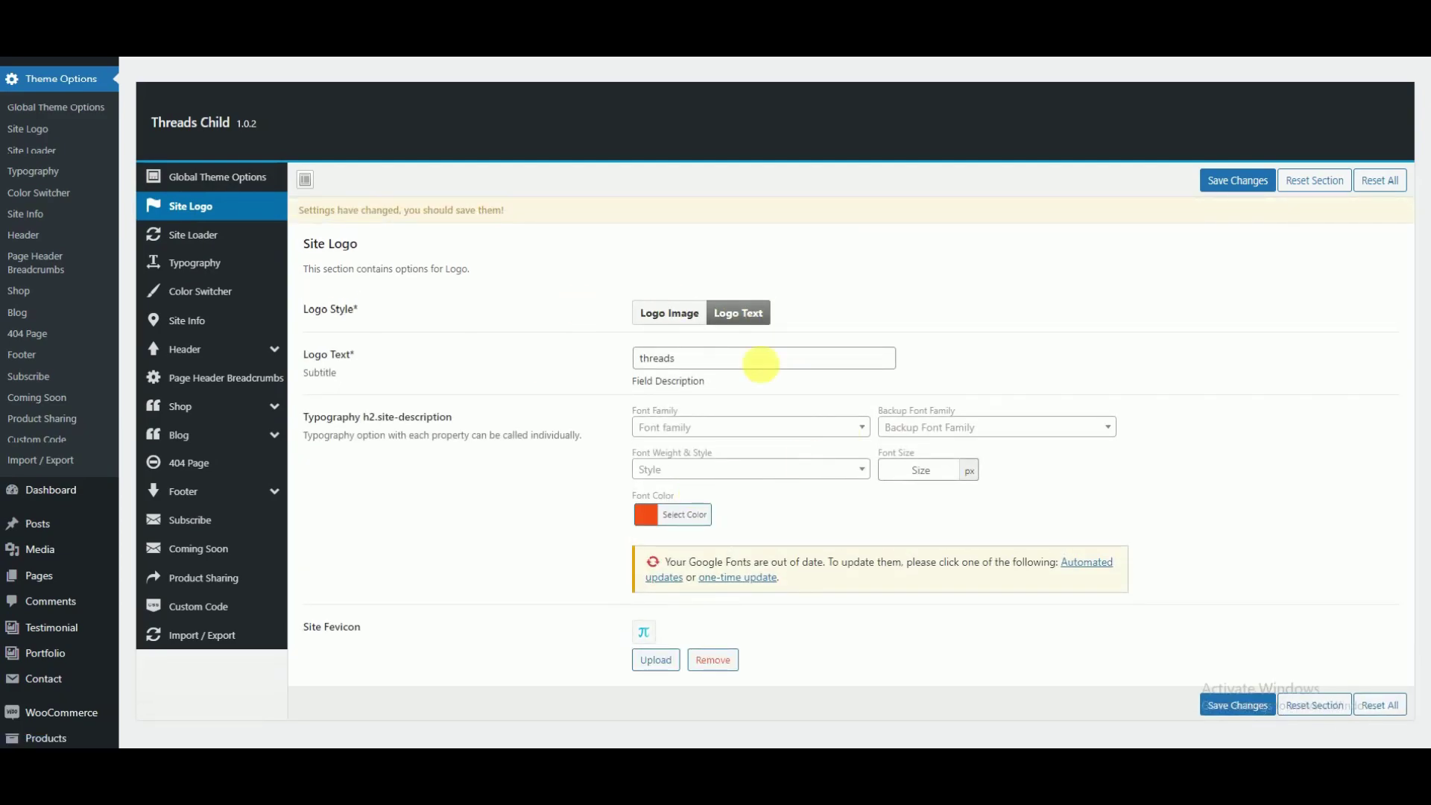
{"action": "left_click", "coordinate": [667, 313]}
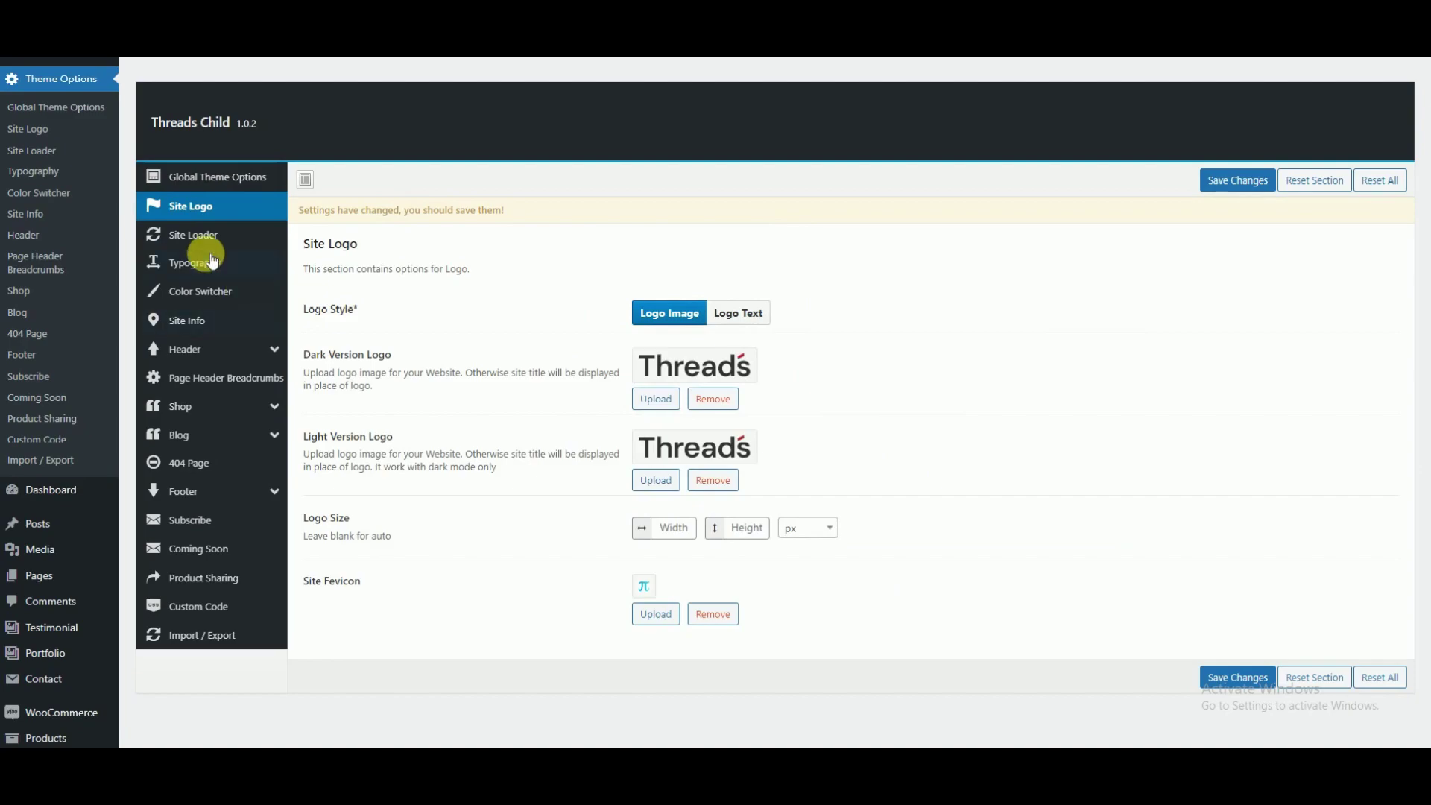
Step: Examine the Site Loader options and the Typography font settings for the body text and headings
{"action": "left_click", "coordinate": [195, 234]}
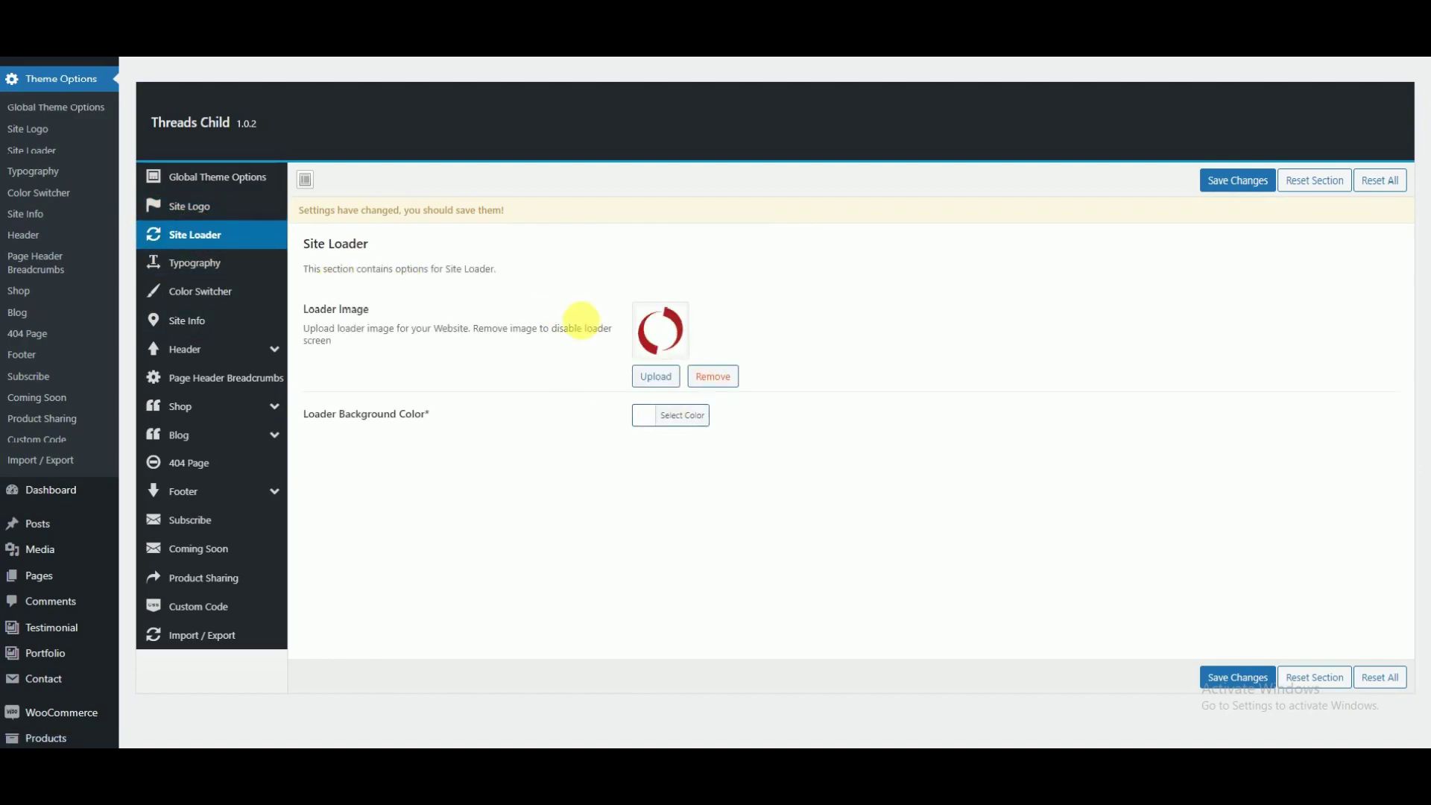
{"action": "left_click", "coordinate": [179, 272]}
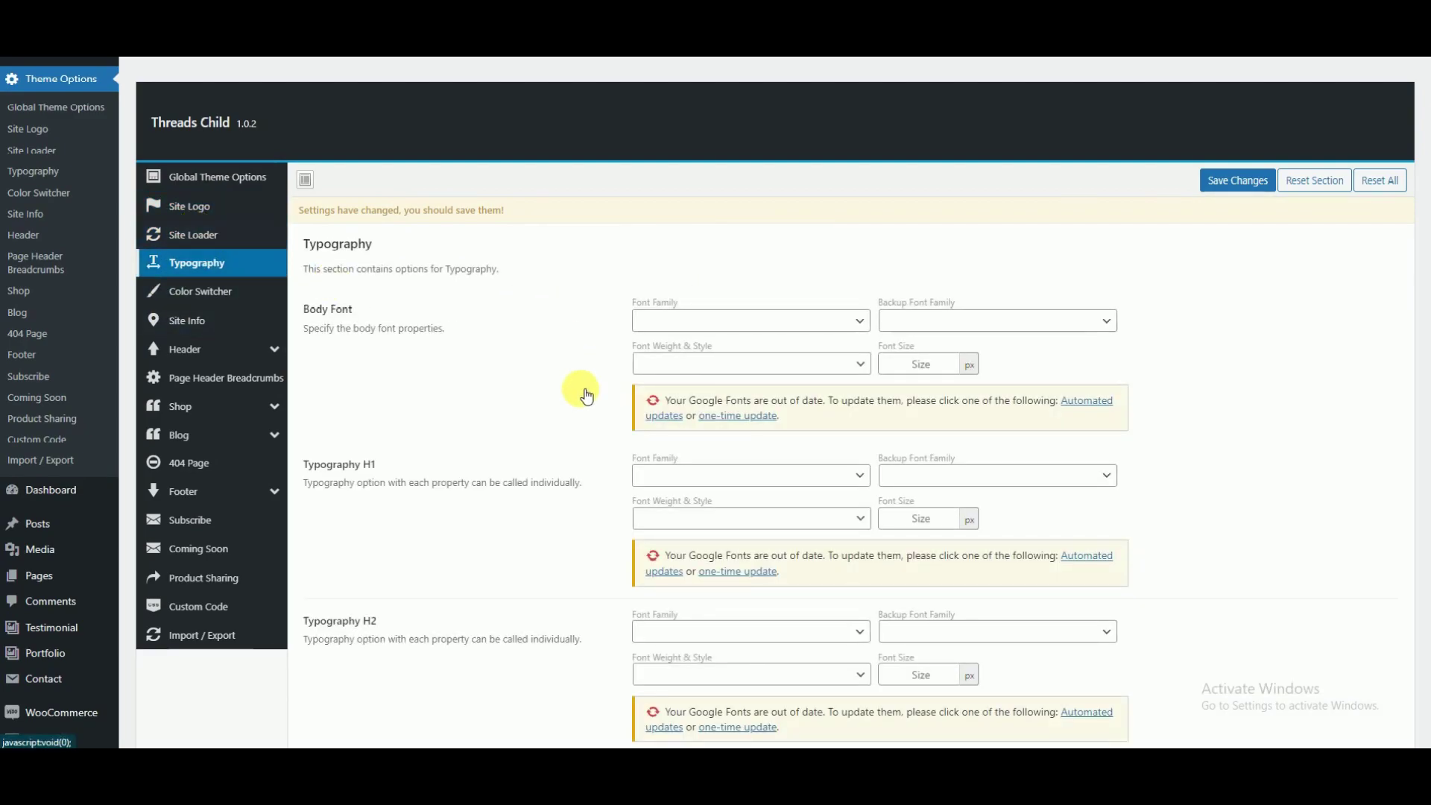
{"action": "scroll", "coordinate": [911, 447], "scroll_direction": "down", "scroll_amount": 1}
{"action": "scroll", "coordinate": [862, 390], "scroll_direction": "down", "scroll_amount": 5}
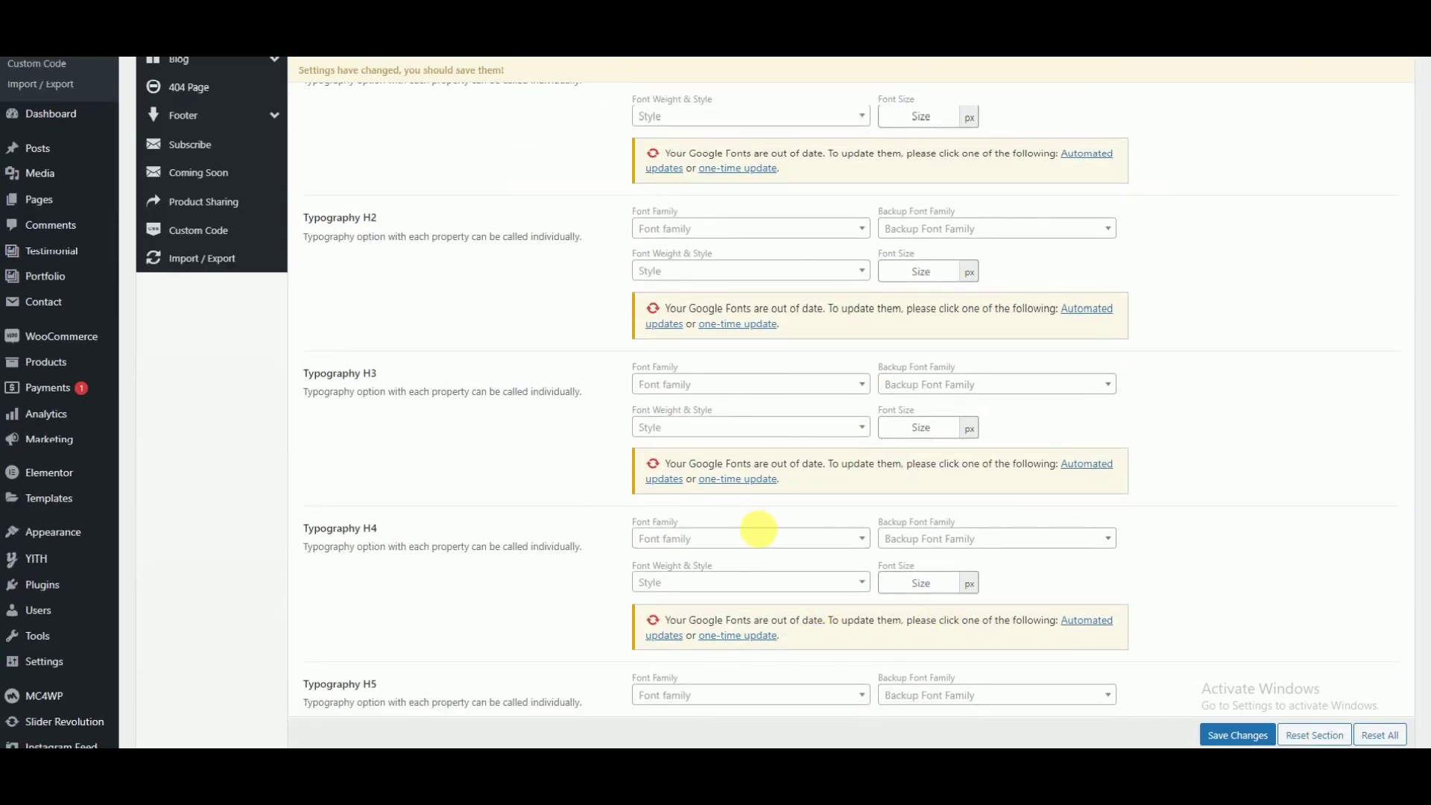
{"action": "scroll", "coordinate": [759, 535], "scroll_direction": "down", "scroll_amount": 3}
{"action": "scroll", "coordinate": [714, 507], "scroll_direction": "up", "scroll_amount": 2}
{"action": "scroll", "coordinate": [713, 508], "scroll_direction": "up", "scroll_amount": 10}
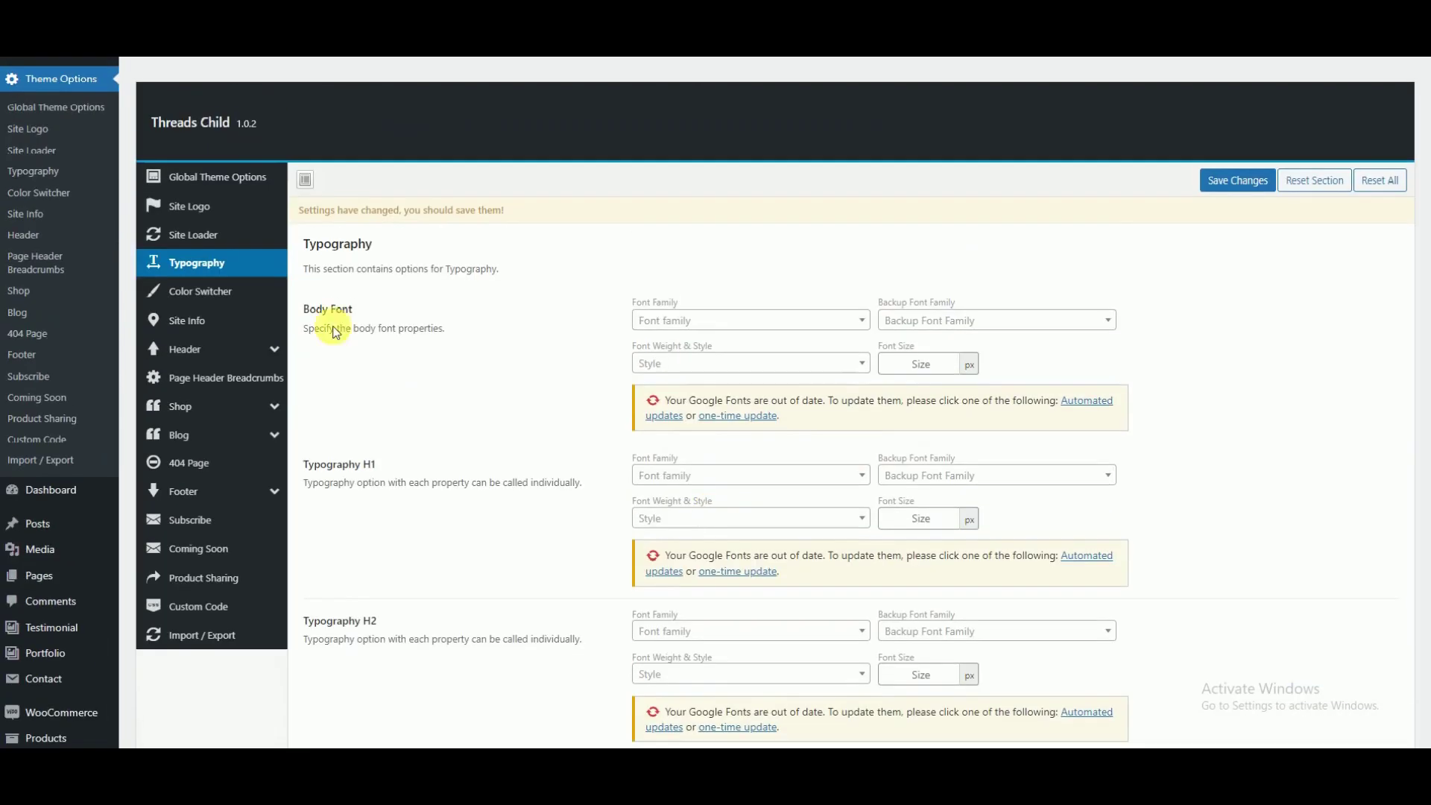
Step: Examine the Color Switcher palettes and colors, and the Site Info contact details and social media fields
{"action": "left_click", "coordinate": [228, 289]}
{"action": "scroll", "coordinate": [779, 548], "scroll_direction": "down", "scroll_amount": 2}
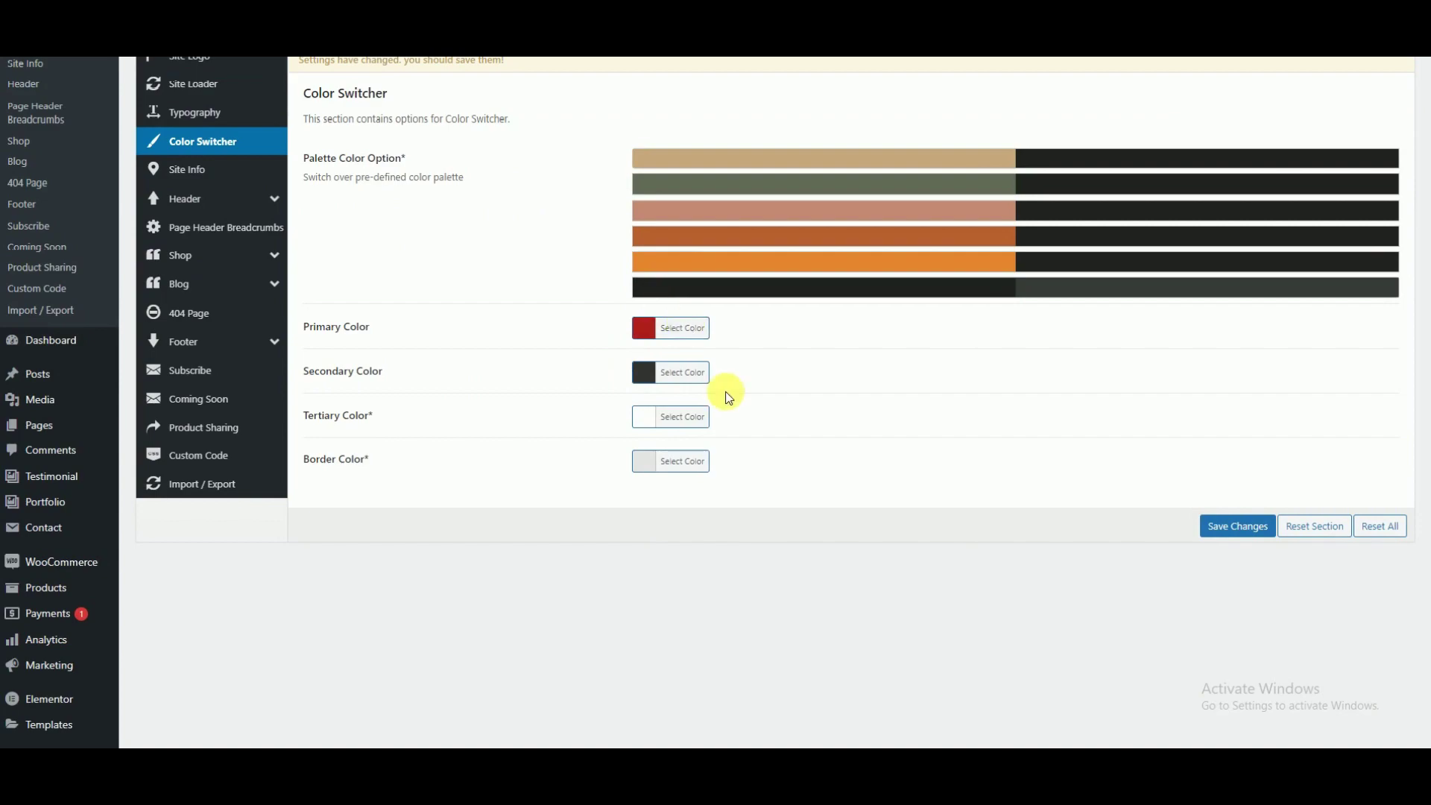
{"action": "left_click", "coordinate": [216, 169]}
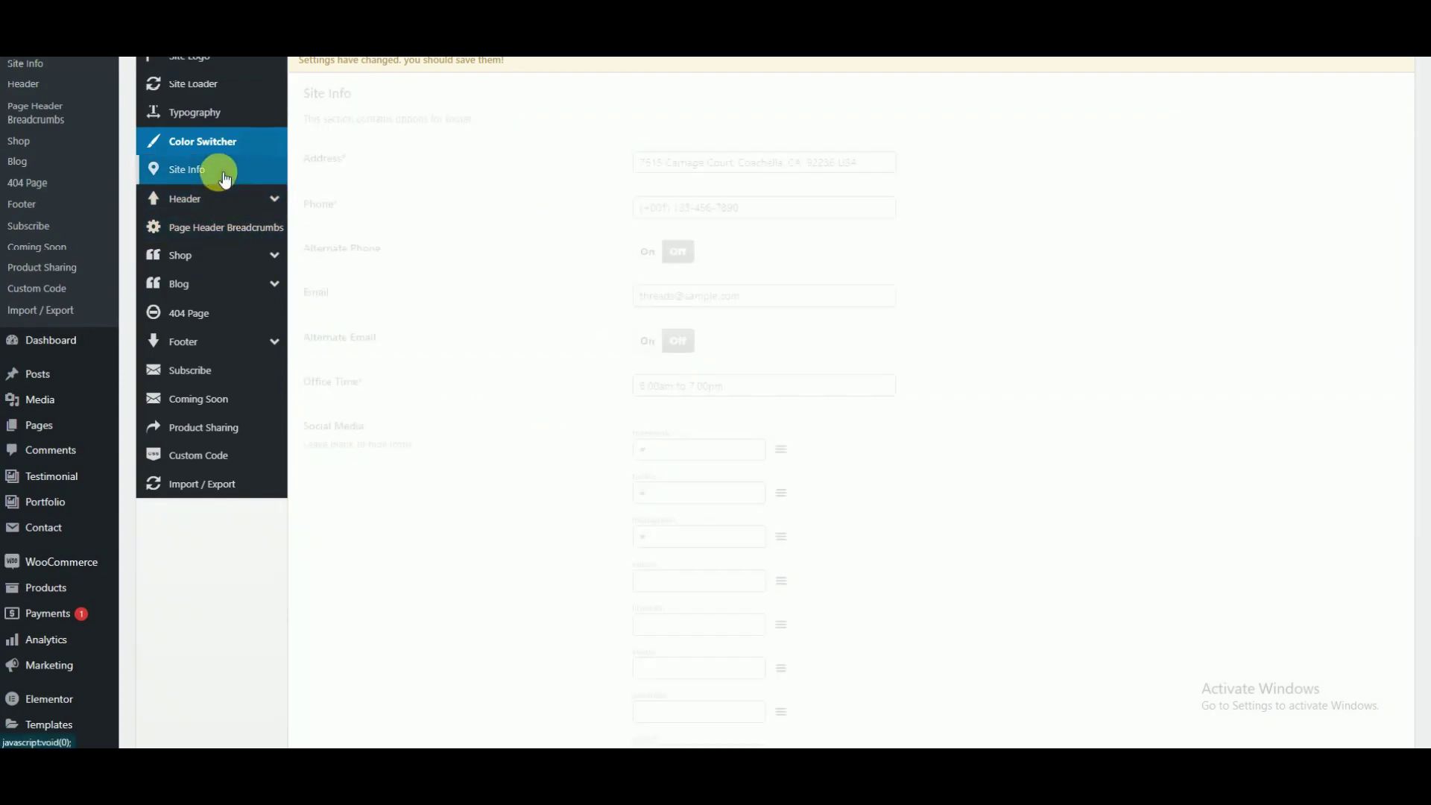
{"action": "scroll", "coordinate": [702, 321], "scroll_direction": "up", "scroll_amount": 2}
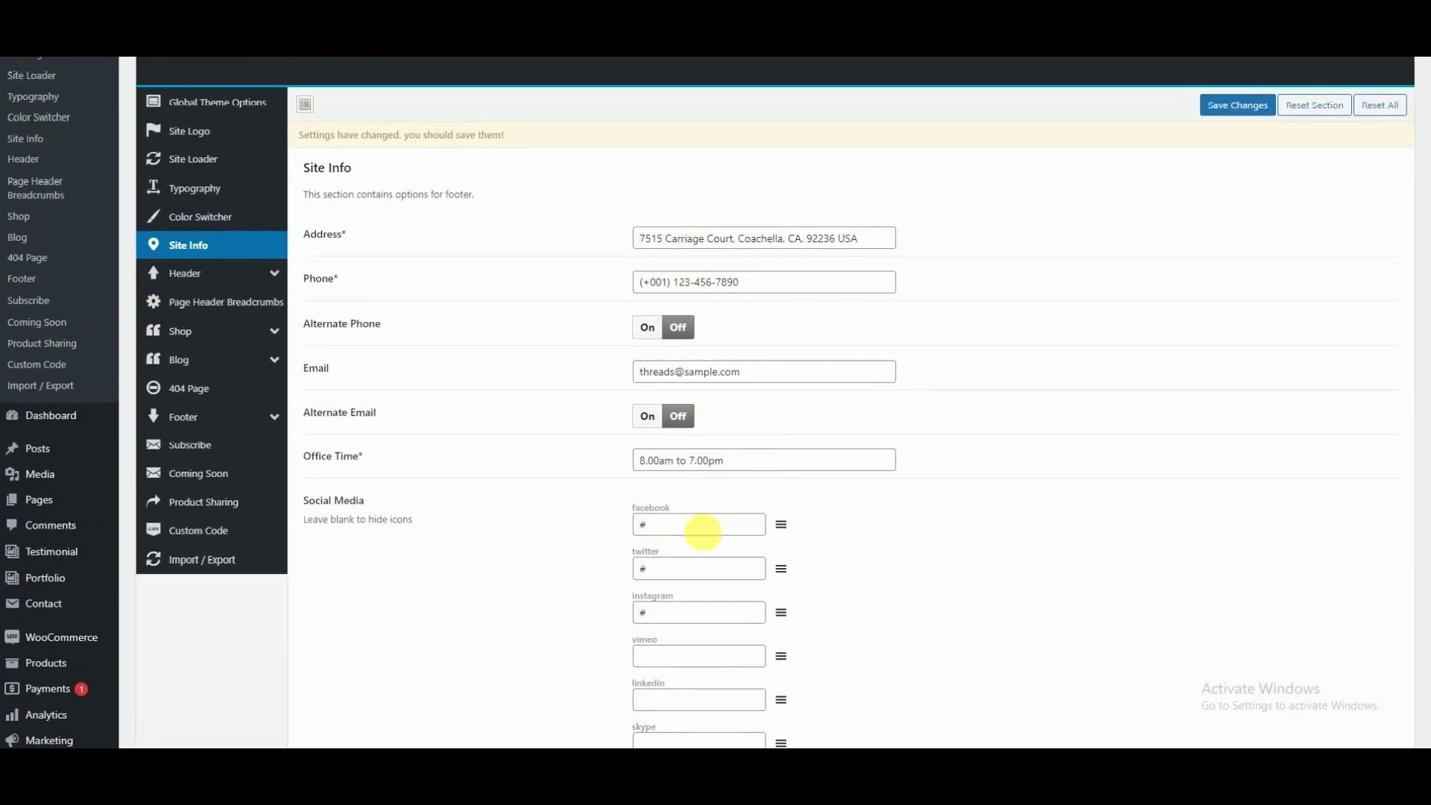
{"action": "scroll", "coordinate": [702, 532], "scroll_direction": "down", "scroll_amount": 3}
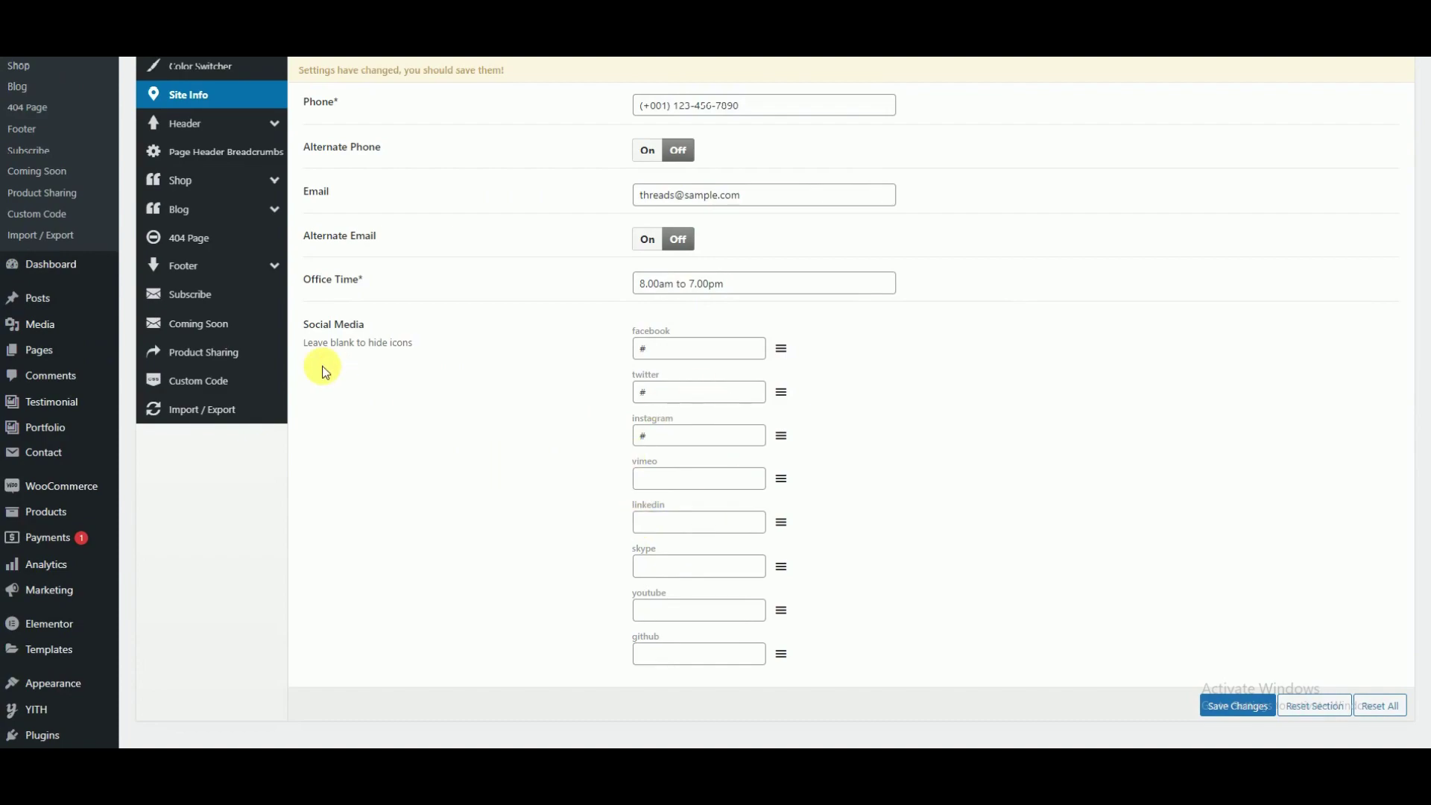
{"action": "scroll", "coordinate": [337, 373], "scroll_direction": "up", "scroll_amount": 3}
Step: Examine the Header Top options from the navbar notice and slider content down to the menu shortcodes and Clearance text
{"action": "left_click", "coordinate": [249, 271]}
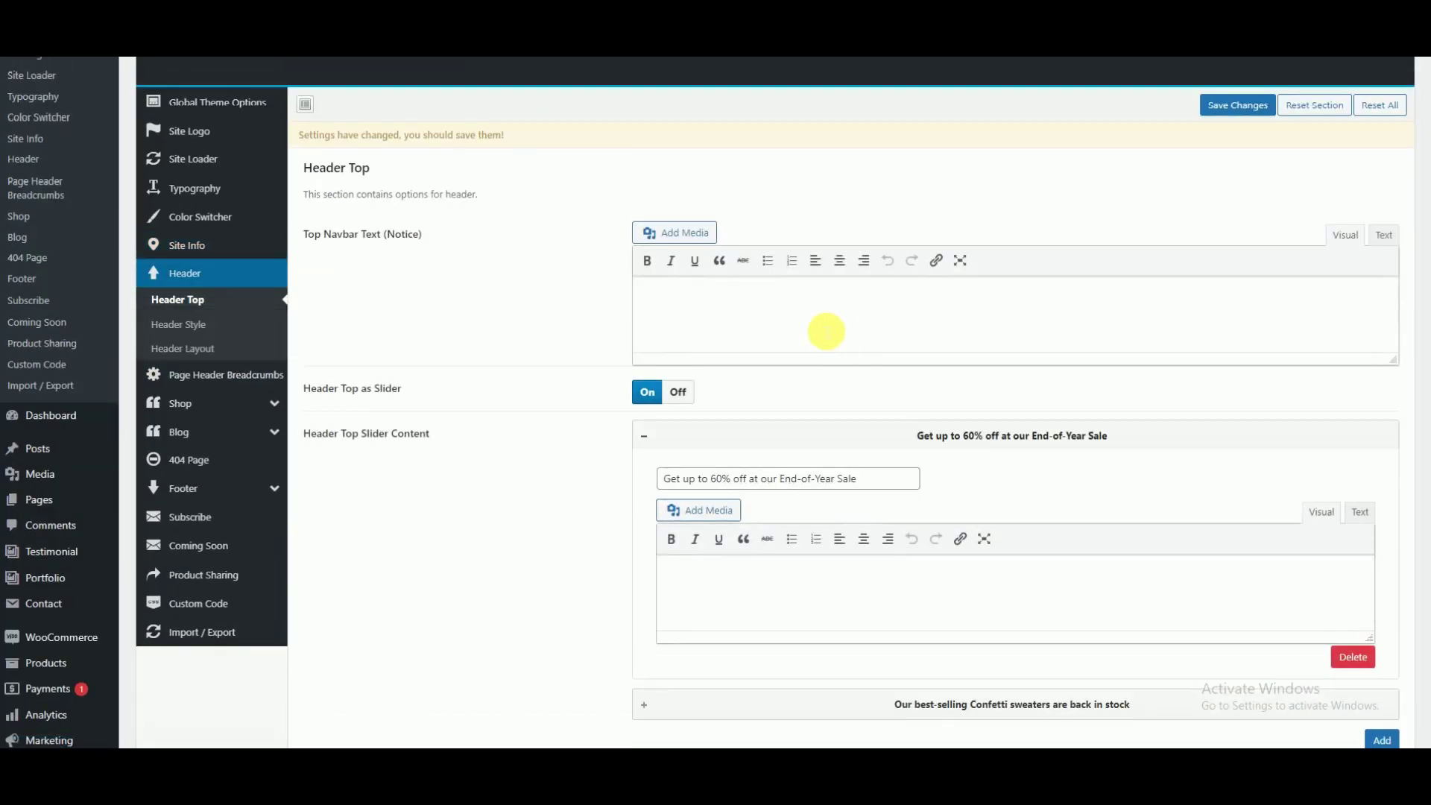
{"action": "scroll", "coordinate": [827, 335], "scroll_direction": "down", "scroll_amount": 1}
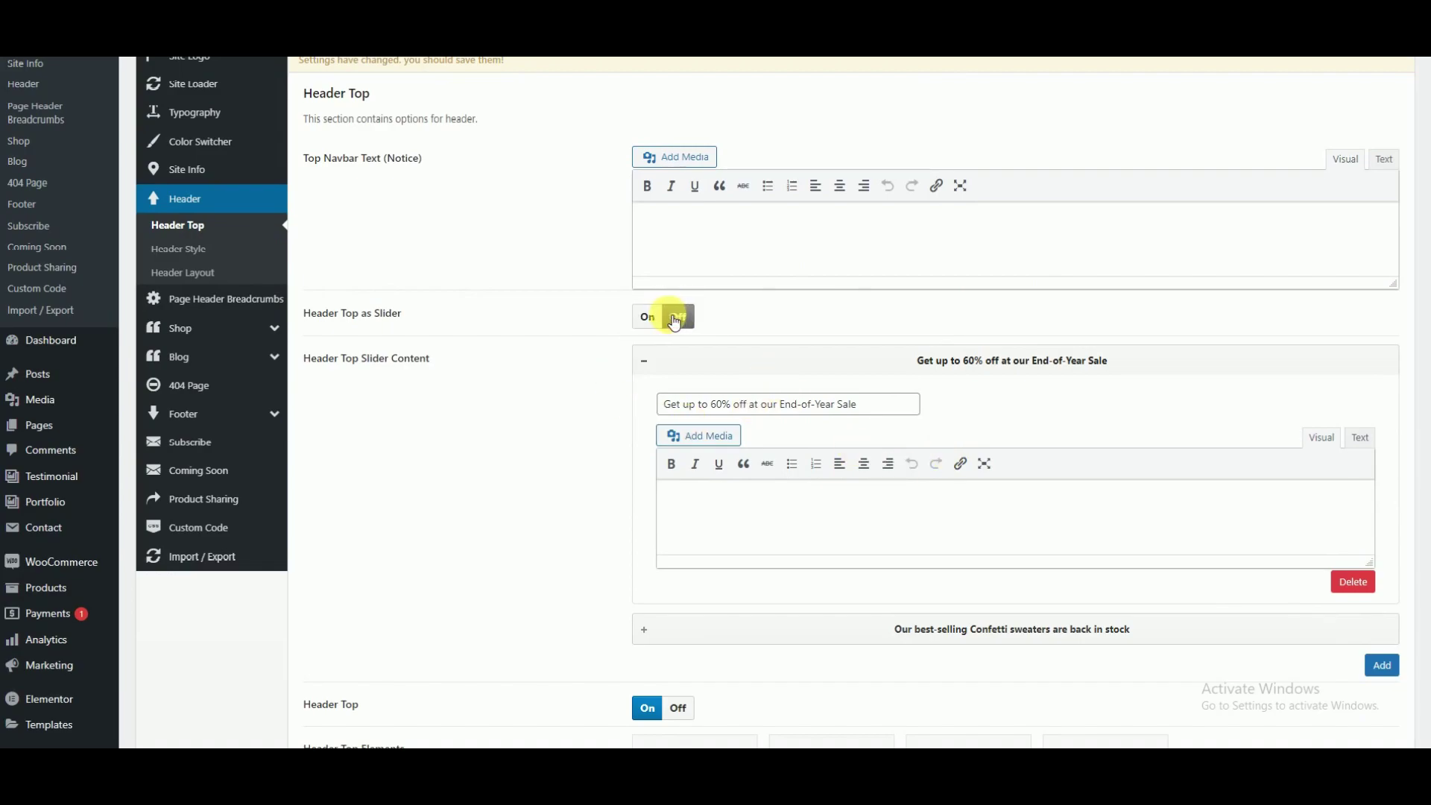
{"action": "scroll", "coordinate": [762, 436], "scroll_direction": "down", "scroll_amount": 3}
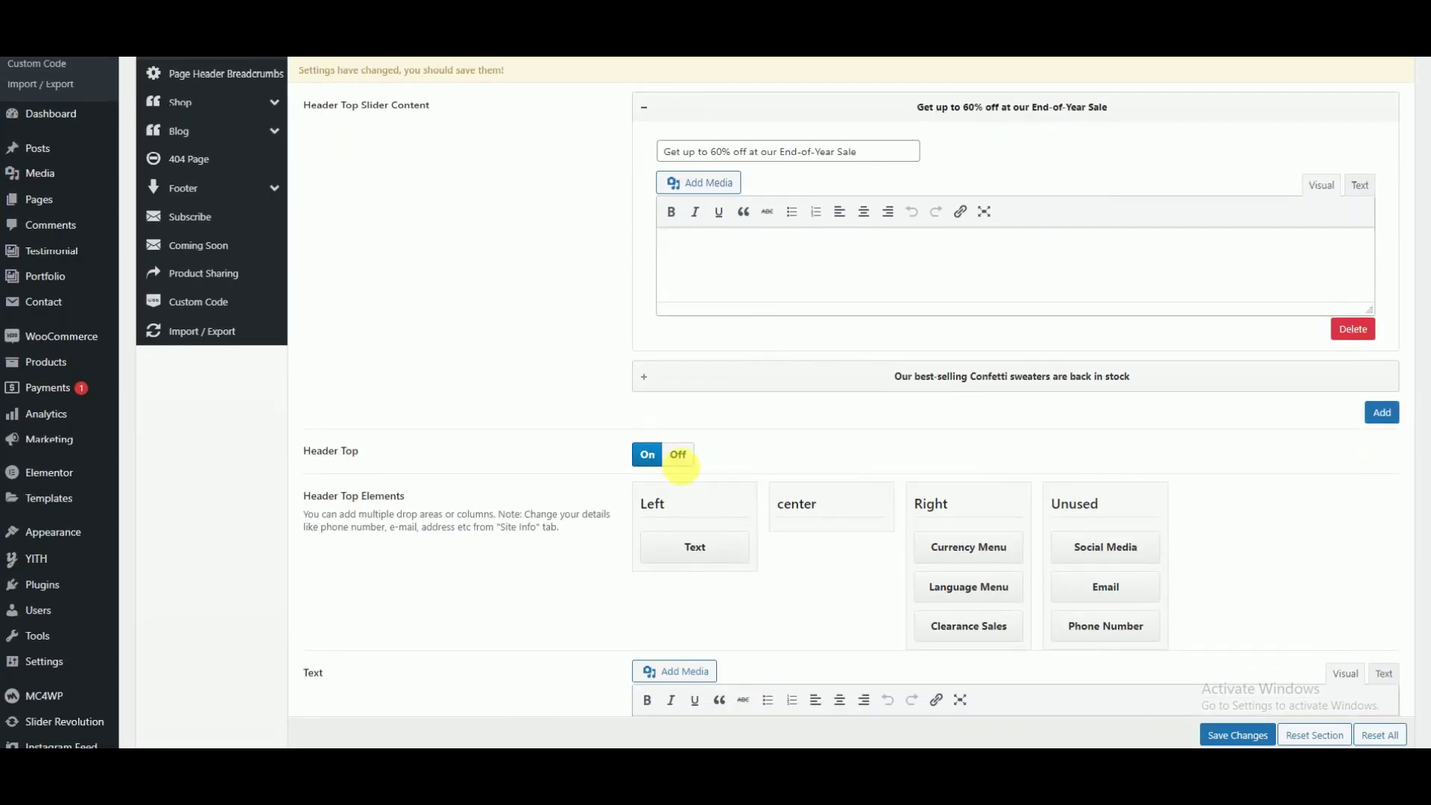
{"action": "scroll", "coordinate": [682, 459], "scroll_direction": "down", "scroll_amount": 7}
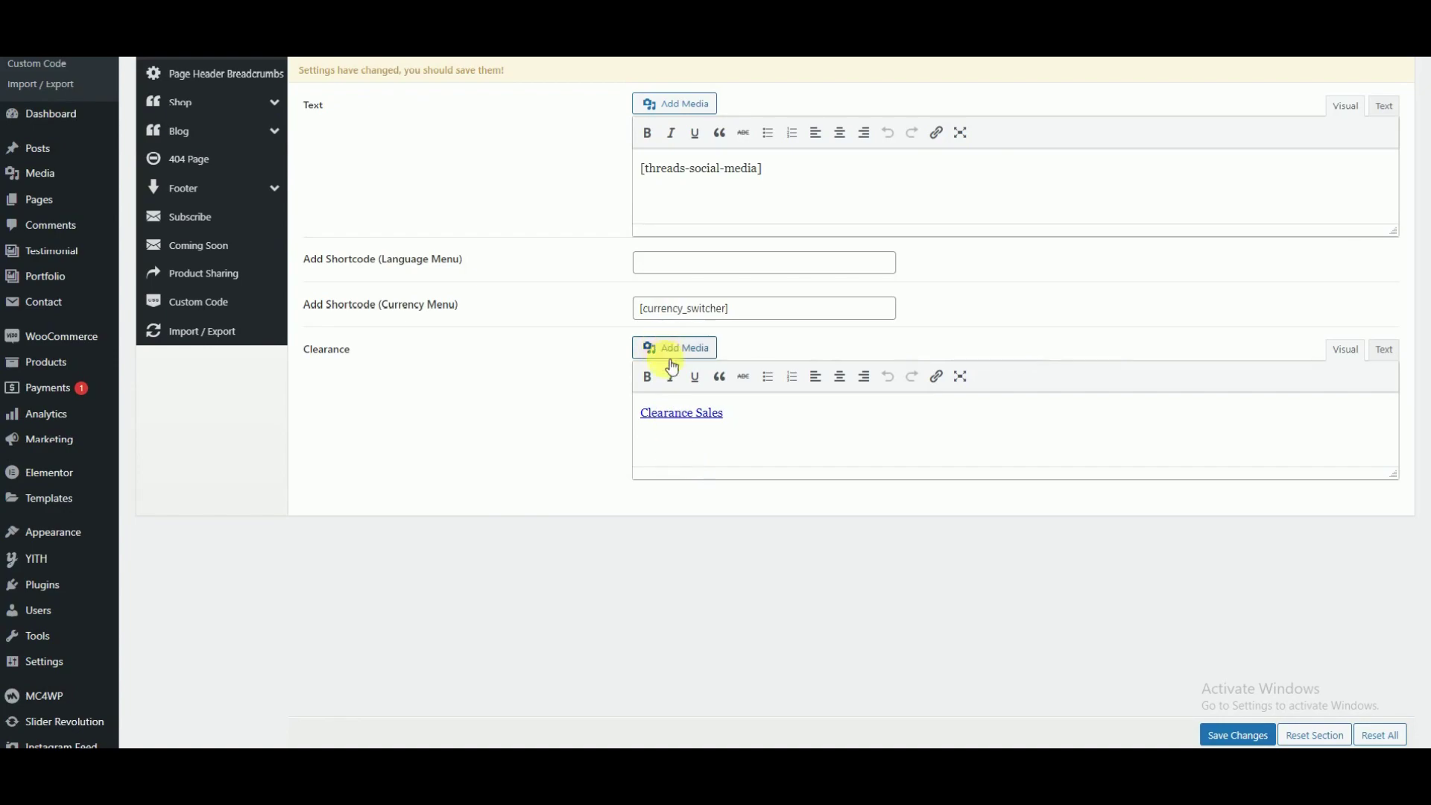
{"action": "scroll", "coordinate": [670, 363], "scroll_direction": "up", "scroll_amount": 8}
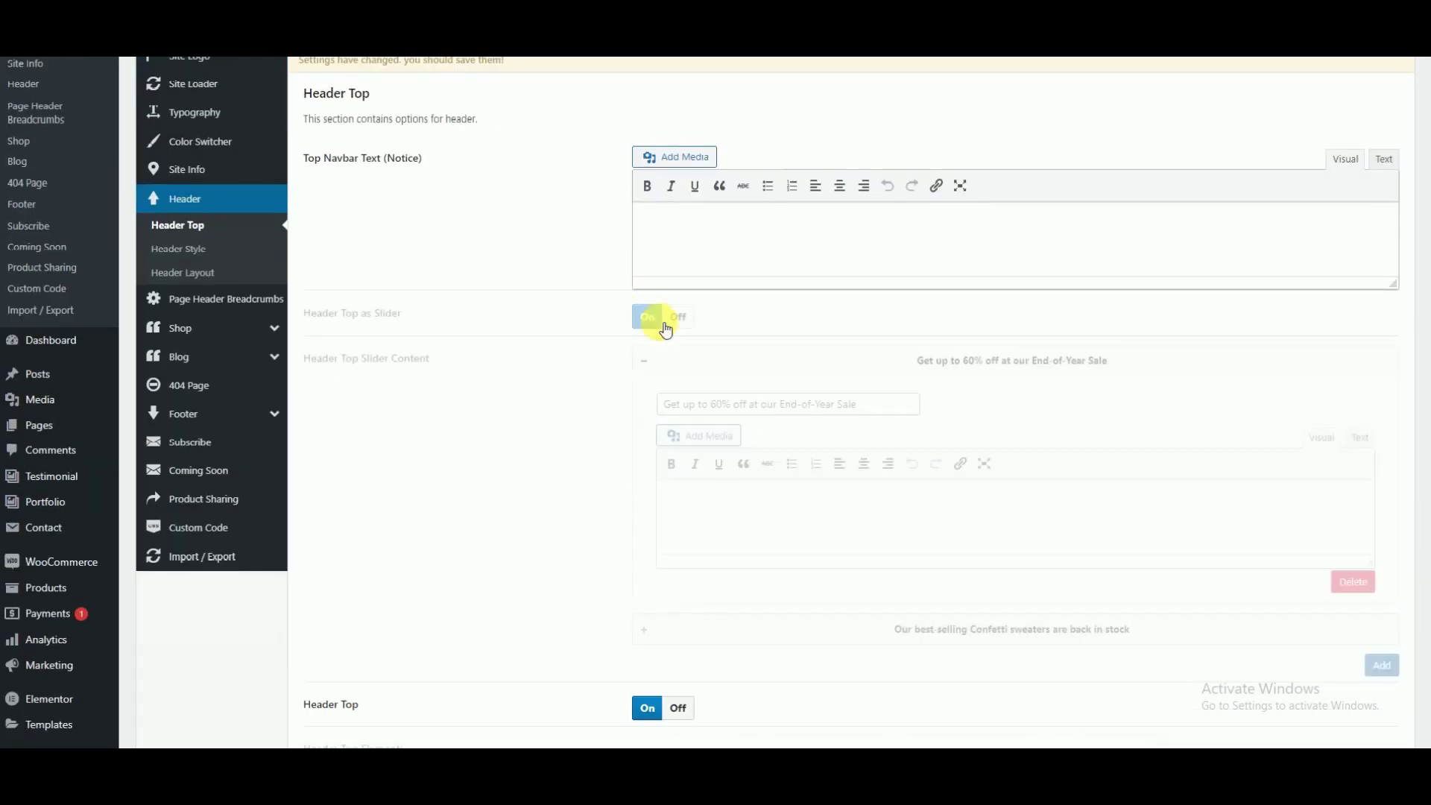
Step: In the Header Top Elements layout, move the Email element from Unused to the center column
{"action": "scroll", "coordinate": [807, 446], "scroll_direction": "down", "scroll_amount": 5}
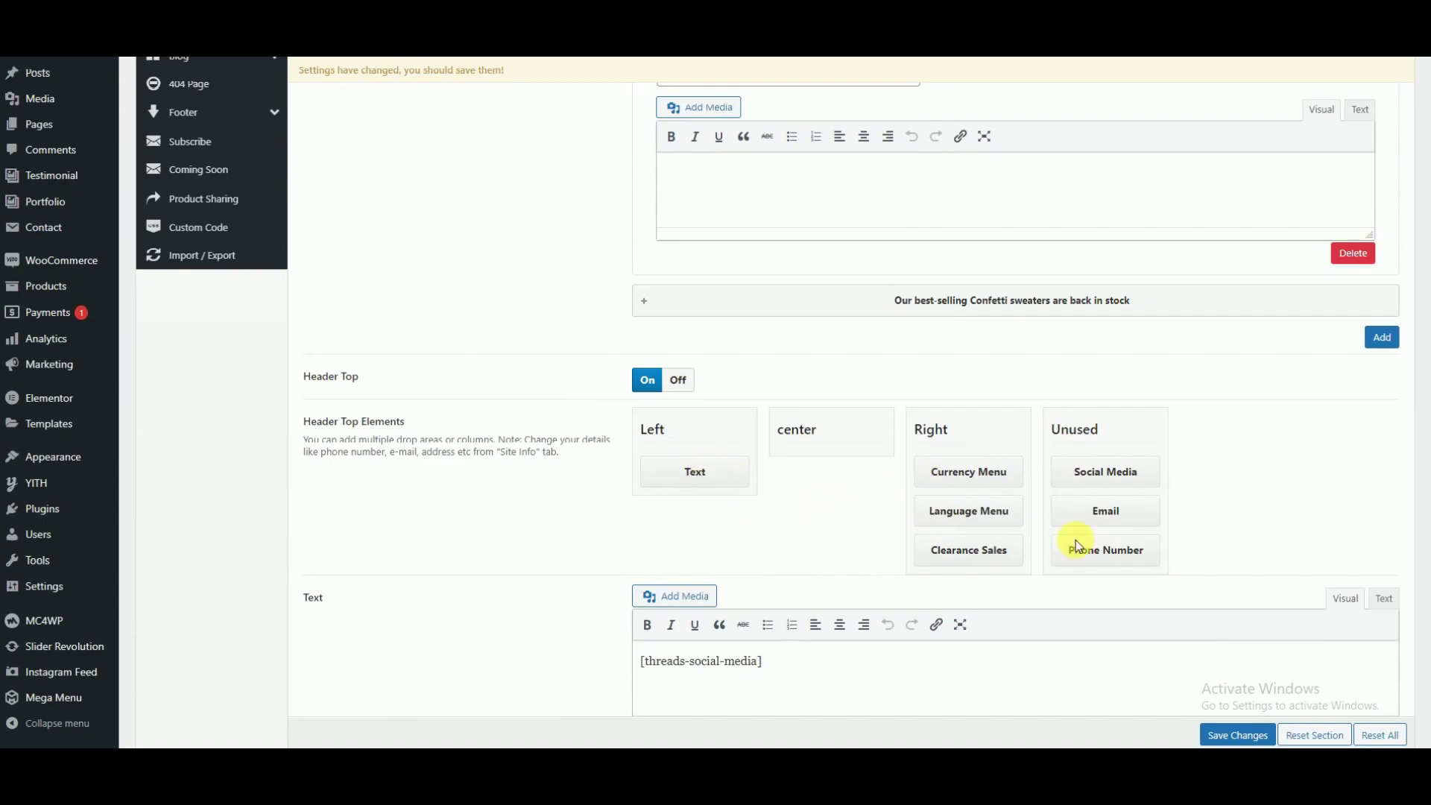
{"action": "left_click_drag", "start_coordinate": [740, 482], "coordinate": [704, 458]}
{"action": "left_click_drag", "start_coordinate": [1116, 524], "coordinate": [833, 466]}
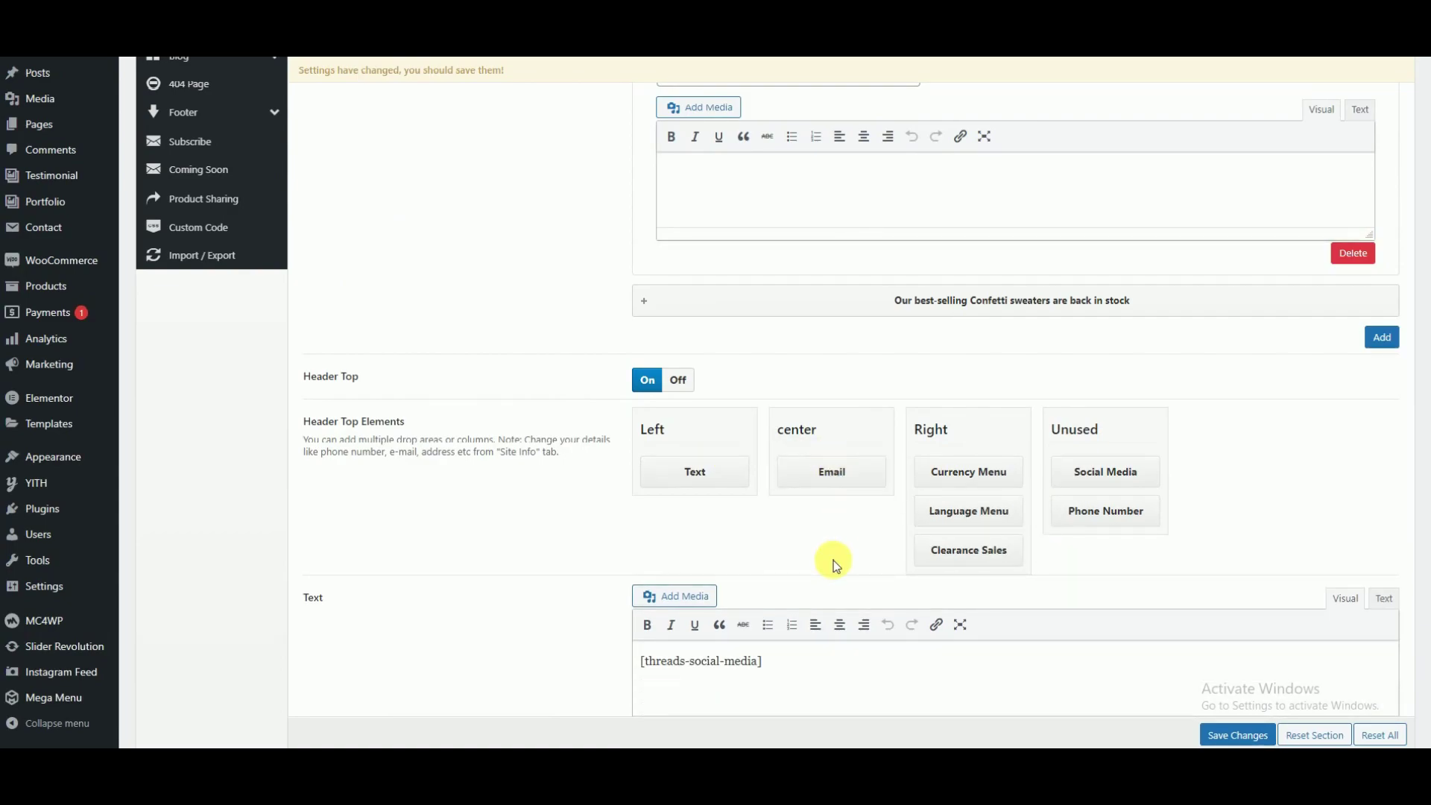
{"action": "scroll", "coordinate": [827, 563], "scroll_direction": "down", "scroll_amount": 4}
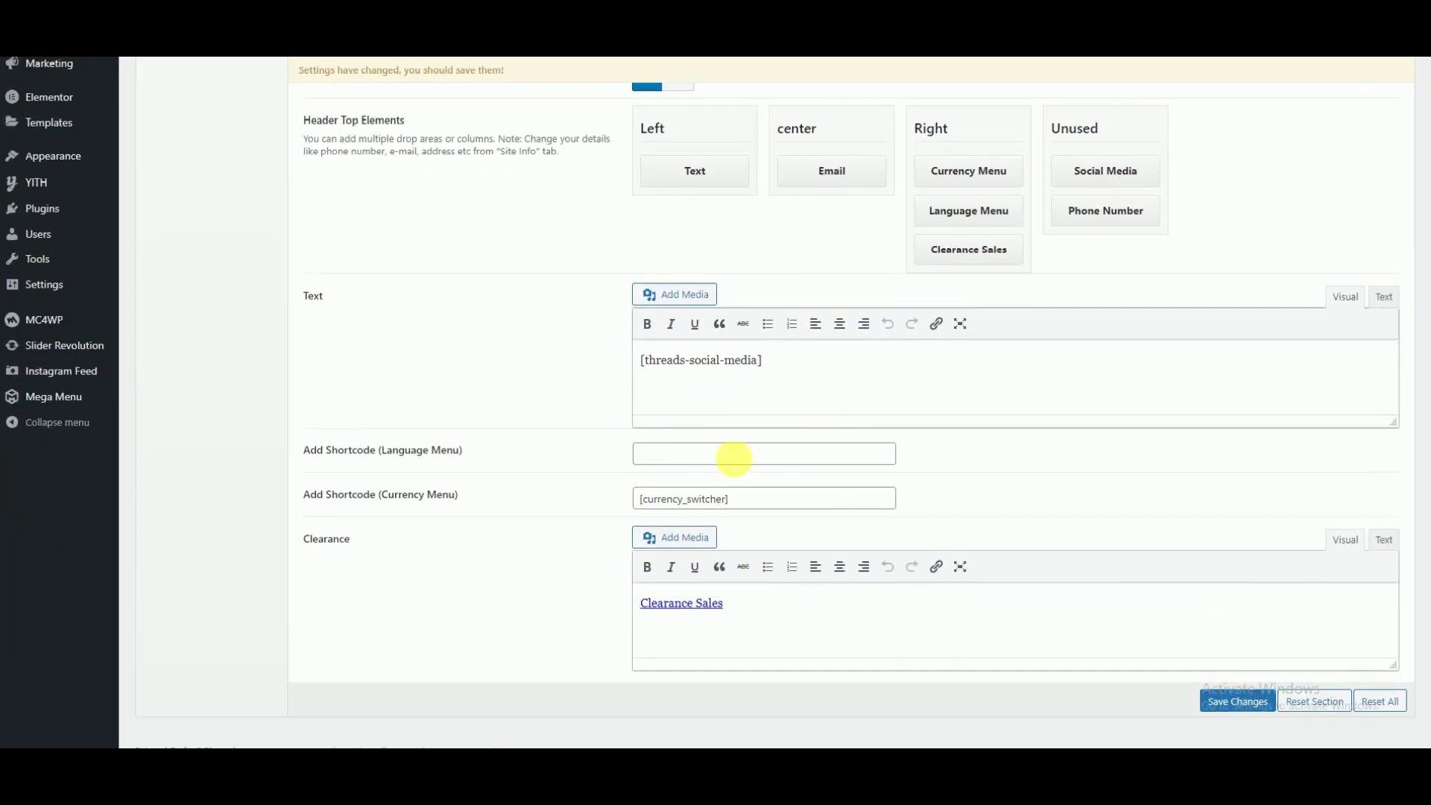
{"action": "scroll", "coordinate": [606, 569], "scroll_direction": "up", "scroll_amount": 8}
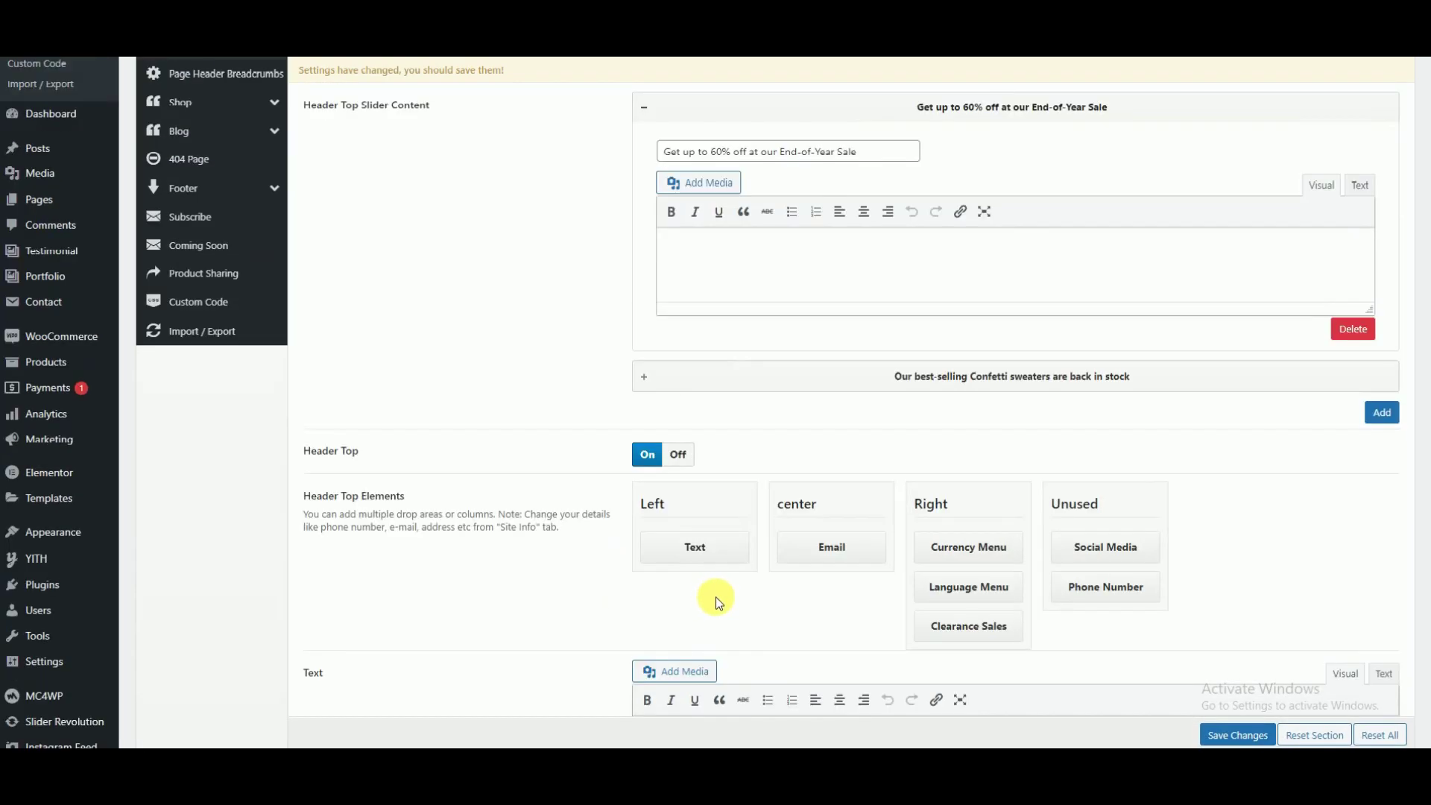
{"action": "scroll", "coordinate": [341, 319], "scroll_direction": "up", "scroll_amount": 1}
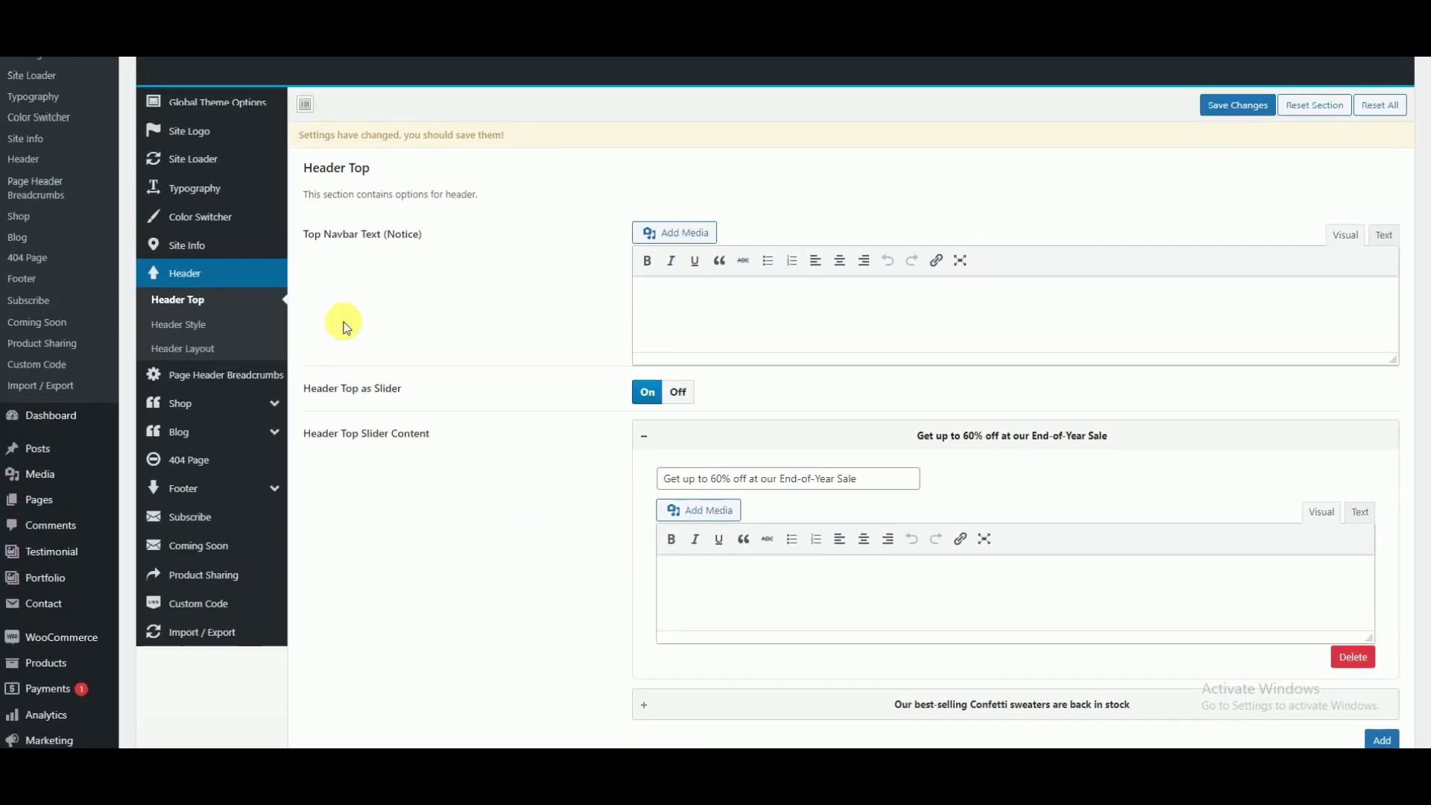
Step: Examine the Header Style options and the Header Layout settings for transparency, stickiness, size and colors
{"action": "left_click", "coordinate": [195, 322]}
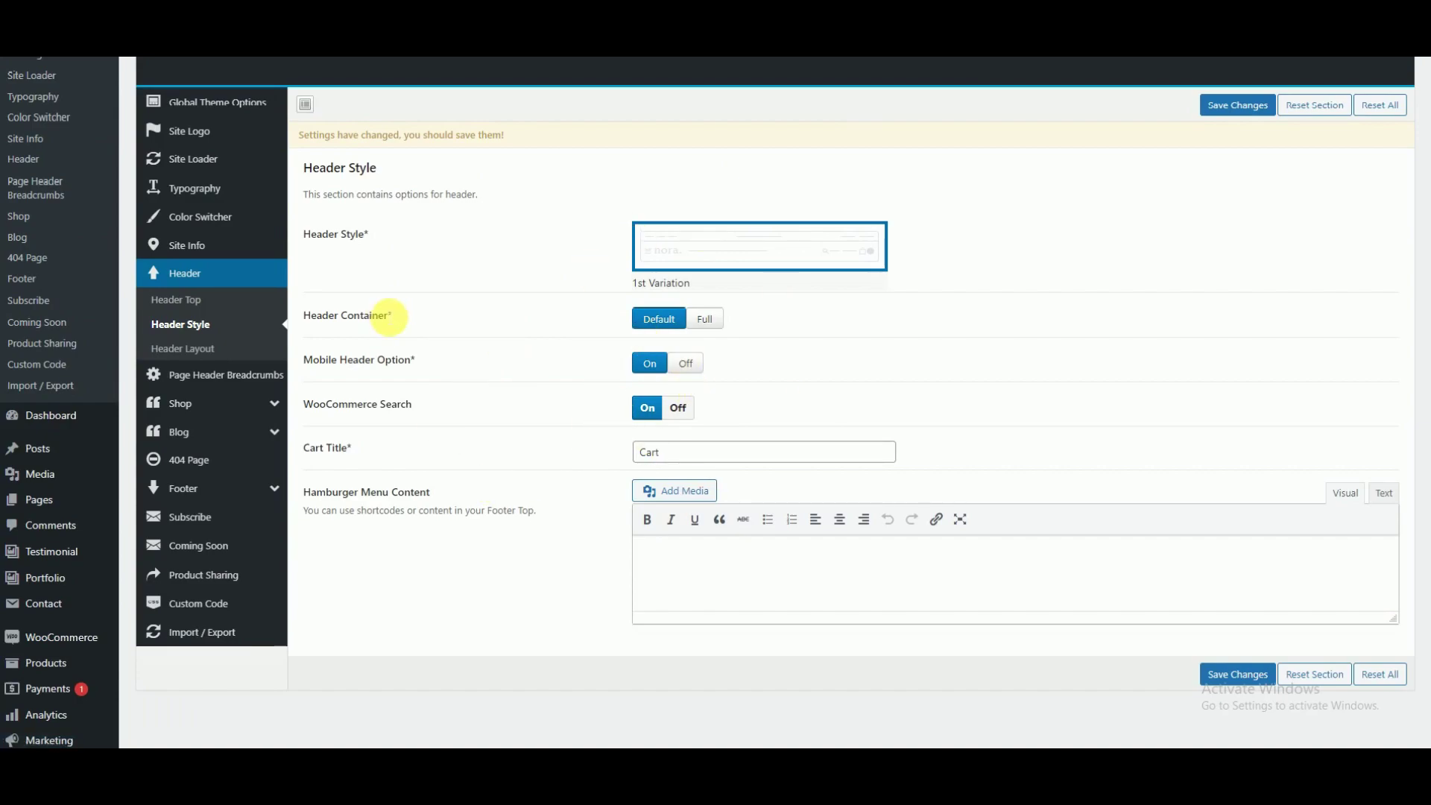
{"action": "left_click", "coordinate": [657, 321]}
{"action": "left_click", "coordinate": [182, 348]}
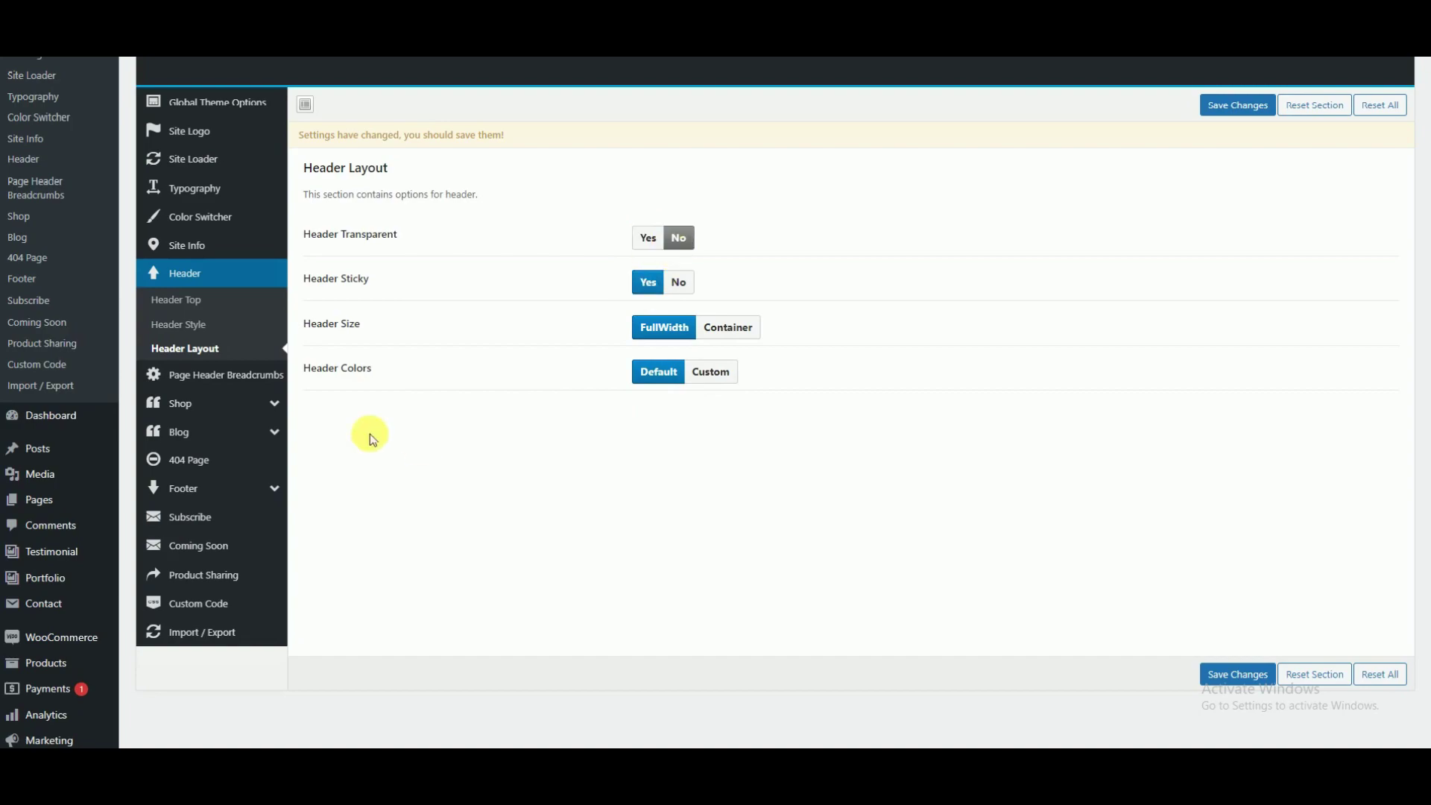
Step: In the Page Header Breadcrumbs options, set the background color to black
{"action": "left_click", "coordinate": [216, 373]}
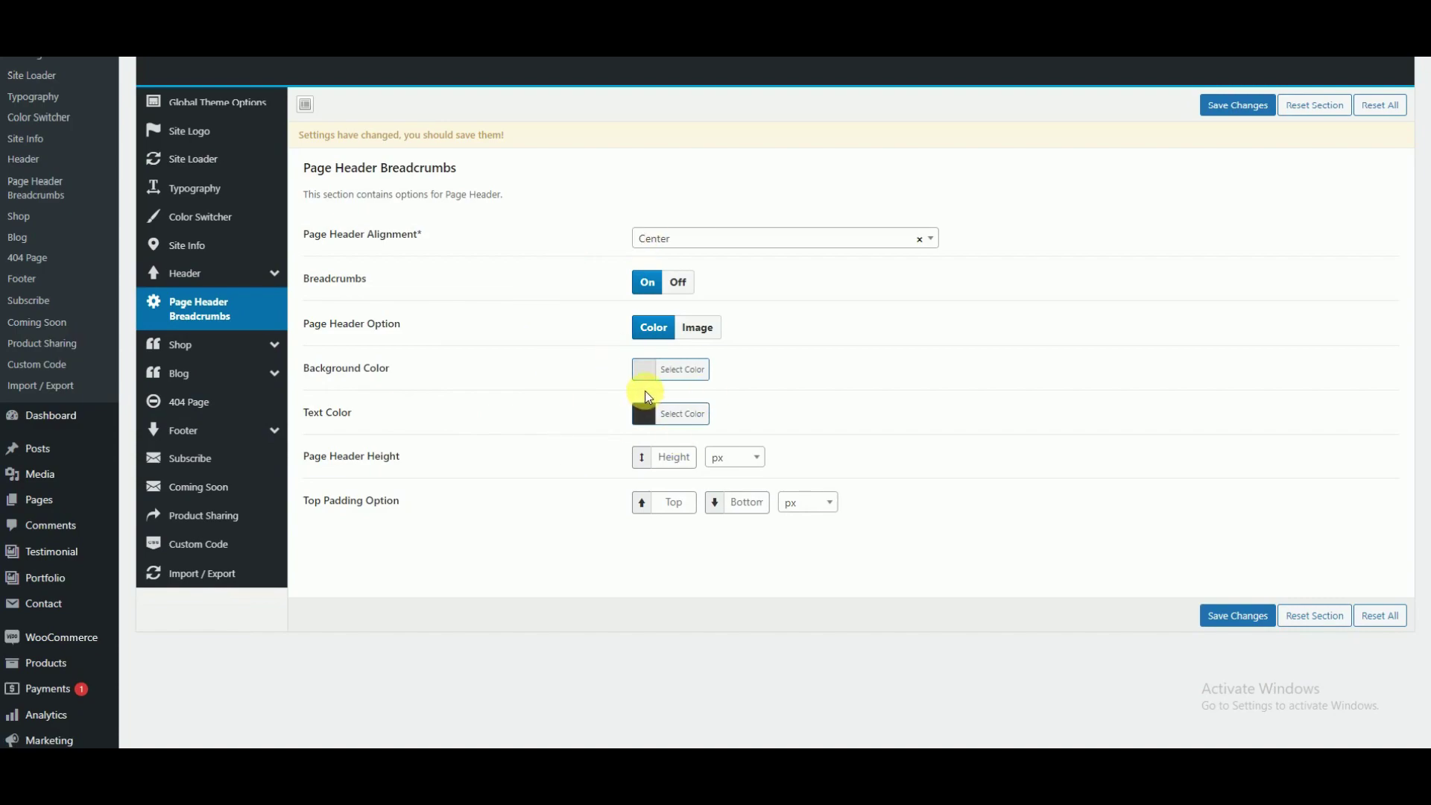
{"action": "left_click", "coordinate": [648, 369]}
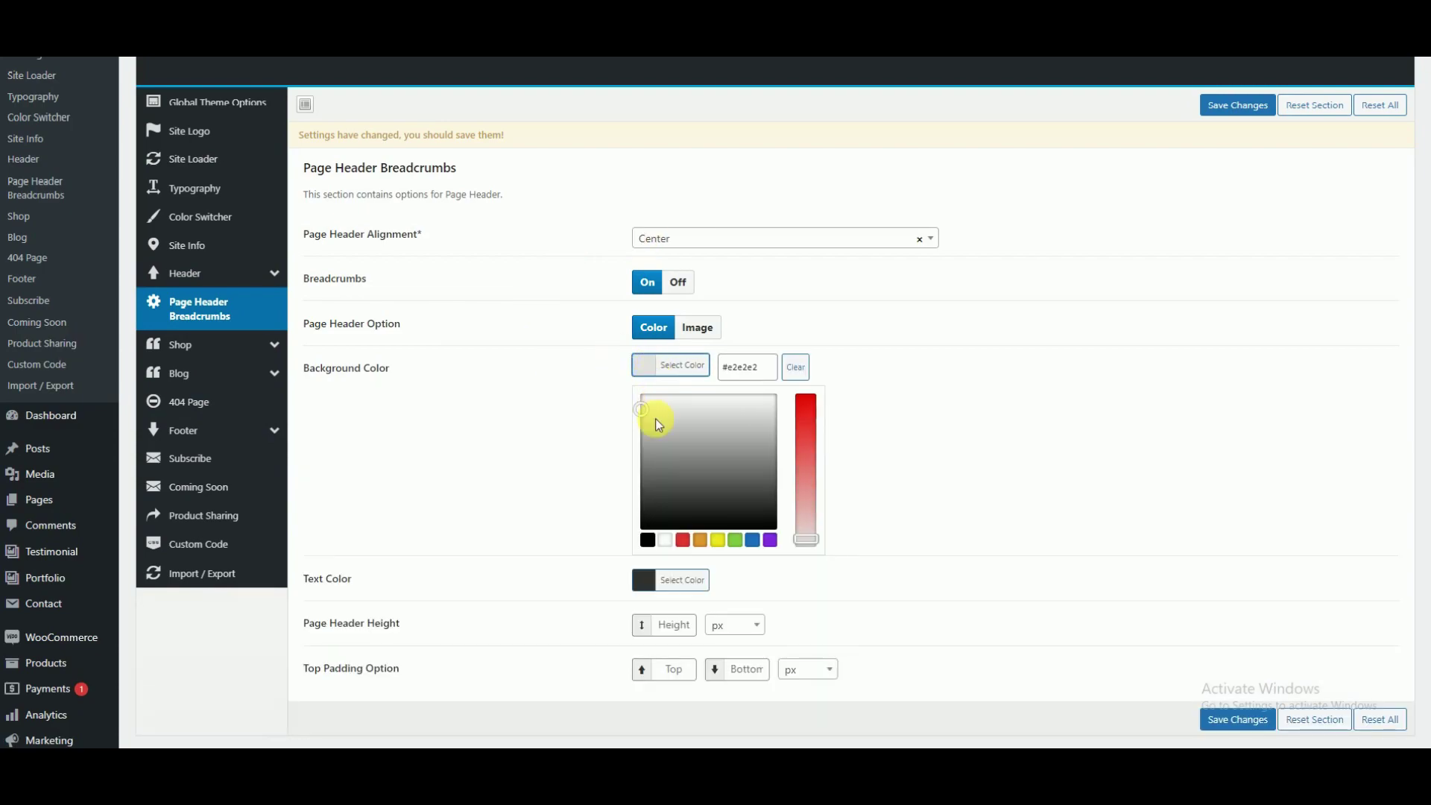
{"action": "left_click", "coordinate": [582, 414]}
{"action": "left_click", "coordinate": [643, 412]}
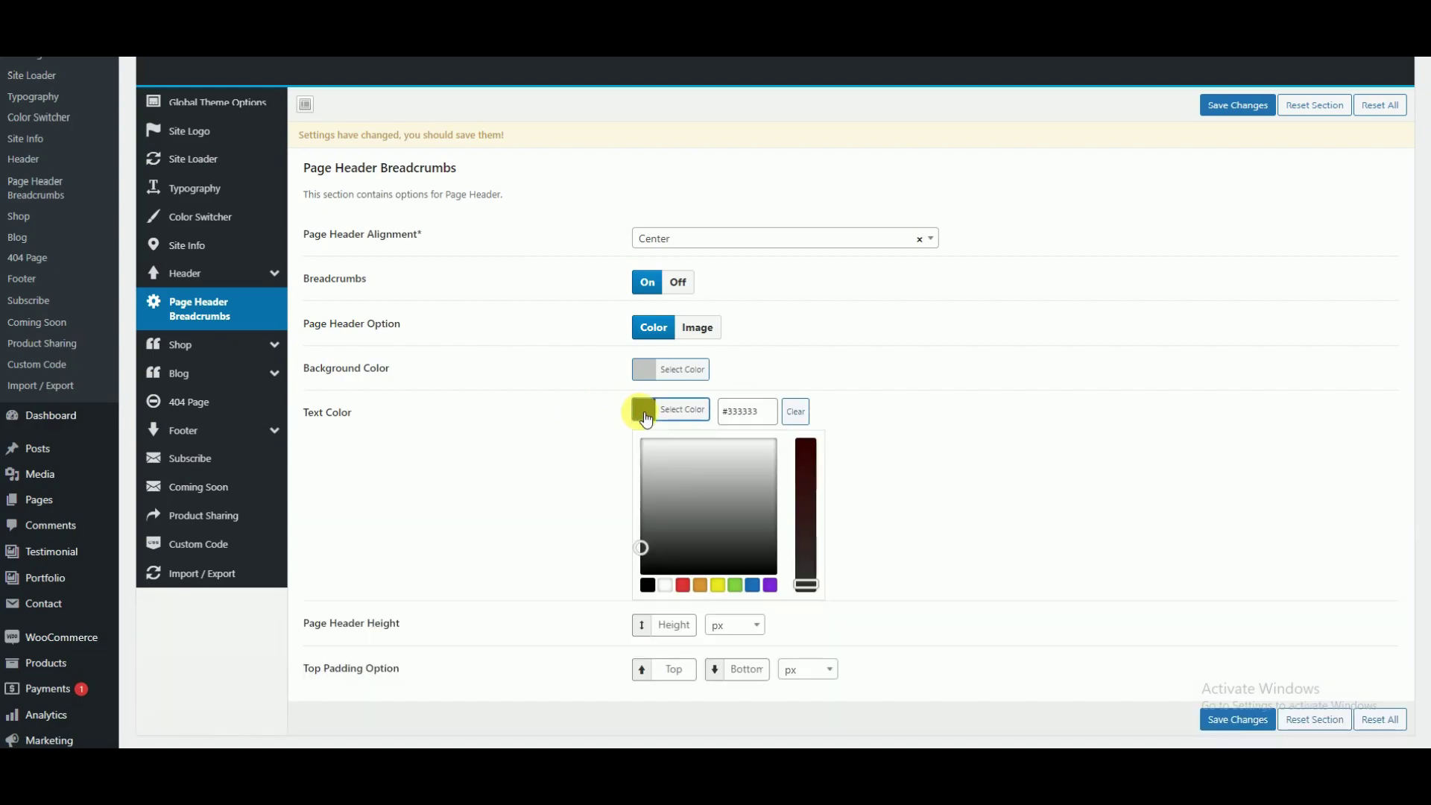
{"action": "left_click", "coordinate": [643, 369]}
{"action": "left_click_drag", "start_coordinate": [675, 479], "coordinate": [640, 522]}
{"action": "left_click", "coordinate": [537, 432]}
Step: Set the page header's text color to white
{"action": "left_click", "coordinate": [646, 414]}
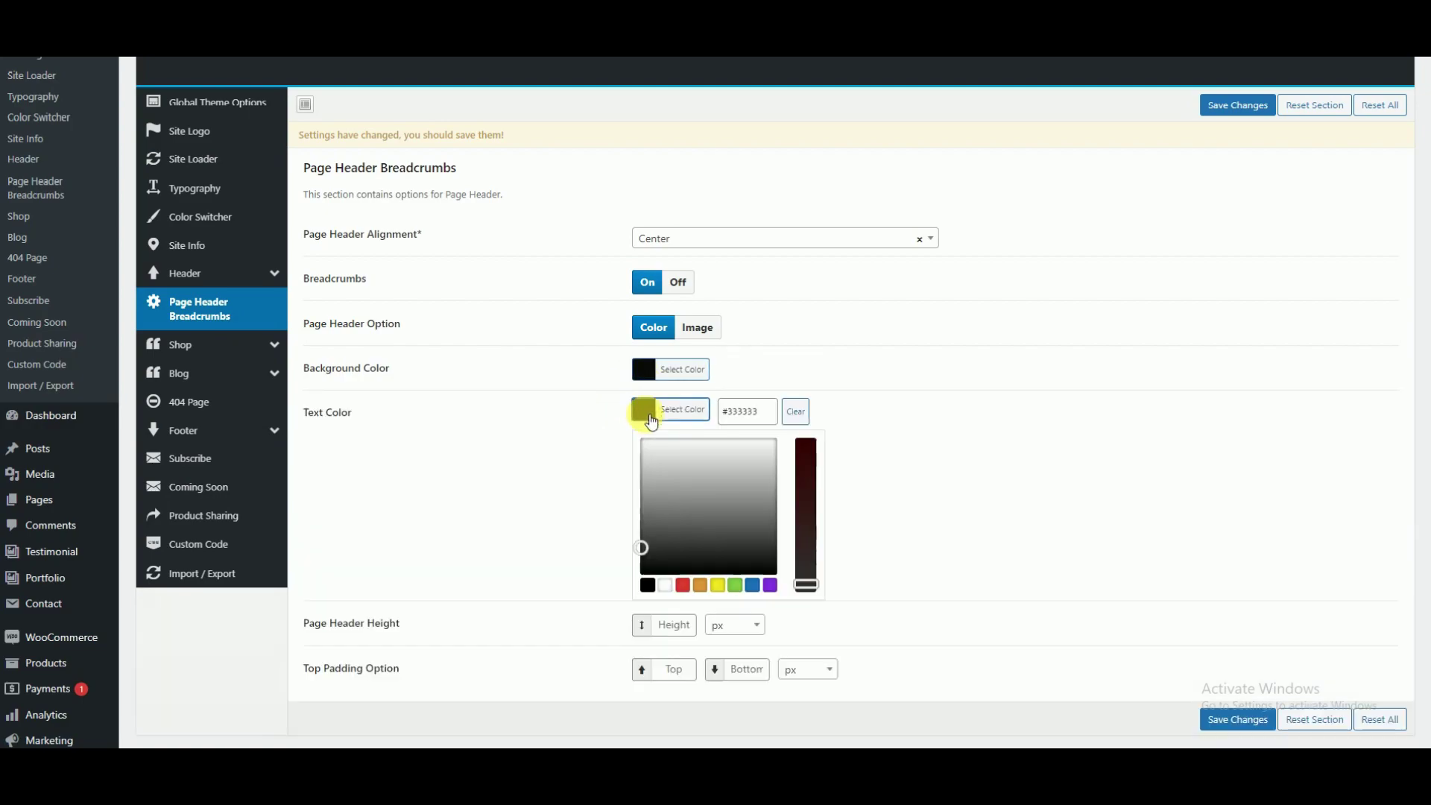
{"action": "left_click", "coordinate": [644, 454]}
{"action": "left_click", "coordinate": [604, 414]}
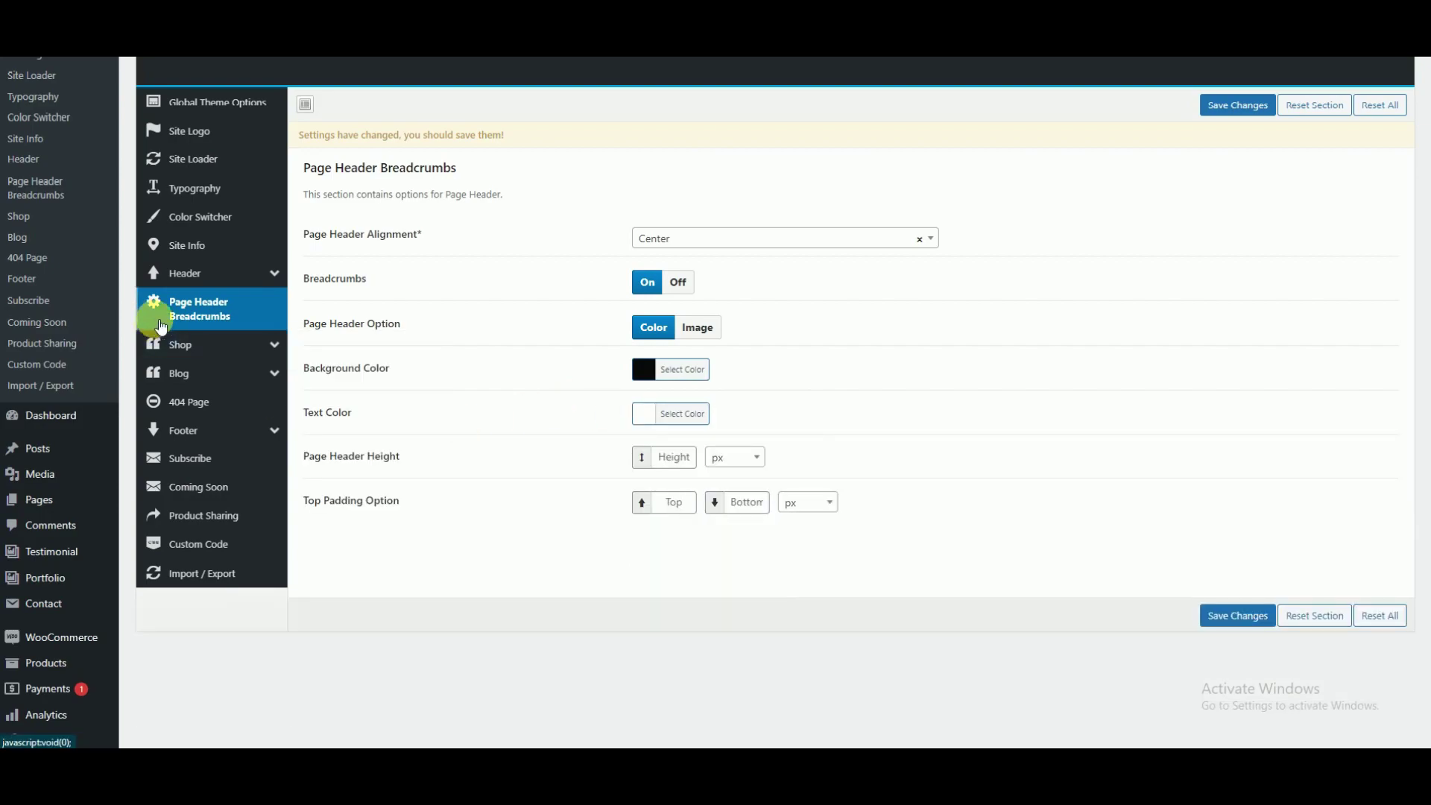
Step: In the Shop Page options, try the products list styles and settle on Off Sidebar Right
{"action": "left_click", "coordinate": [187, 344]}
{"action": "scroll", "coordinate": [818, 477], "scroll_direction": "down", "scroll_amount": 1}
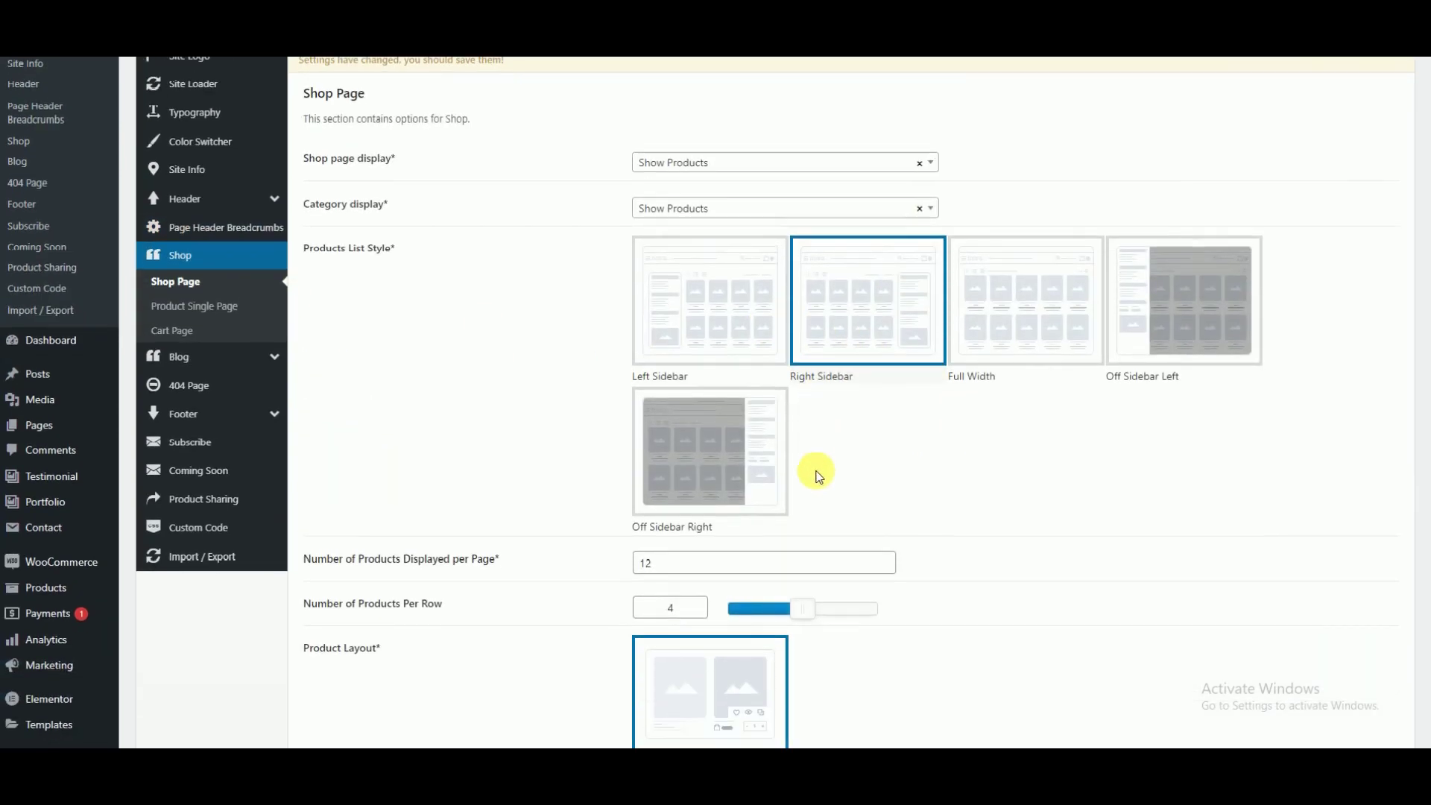
{"action": "left_click", "coordinate": [740, 291]}
{"action": "scroll", "coordinate": [981, 462], "scroll_direction": "up", "scroll_amount": 1}
{"action": "left_click", "coordinate": [1045, 389]}
{"action": "left_click", "coordinate": [1147, 386]}
{"action": "left_click", "coordinate": [759, 519]}
Step: Examine the remaining Shop Page options, from products per page and product layout down to wishlist, compare, catalog mode and estimated delivery
{"action": "scroll", "coordinate": [847, 502], "scroll_direction": "down", "scroll_amount": 8}
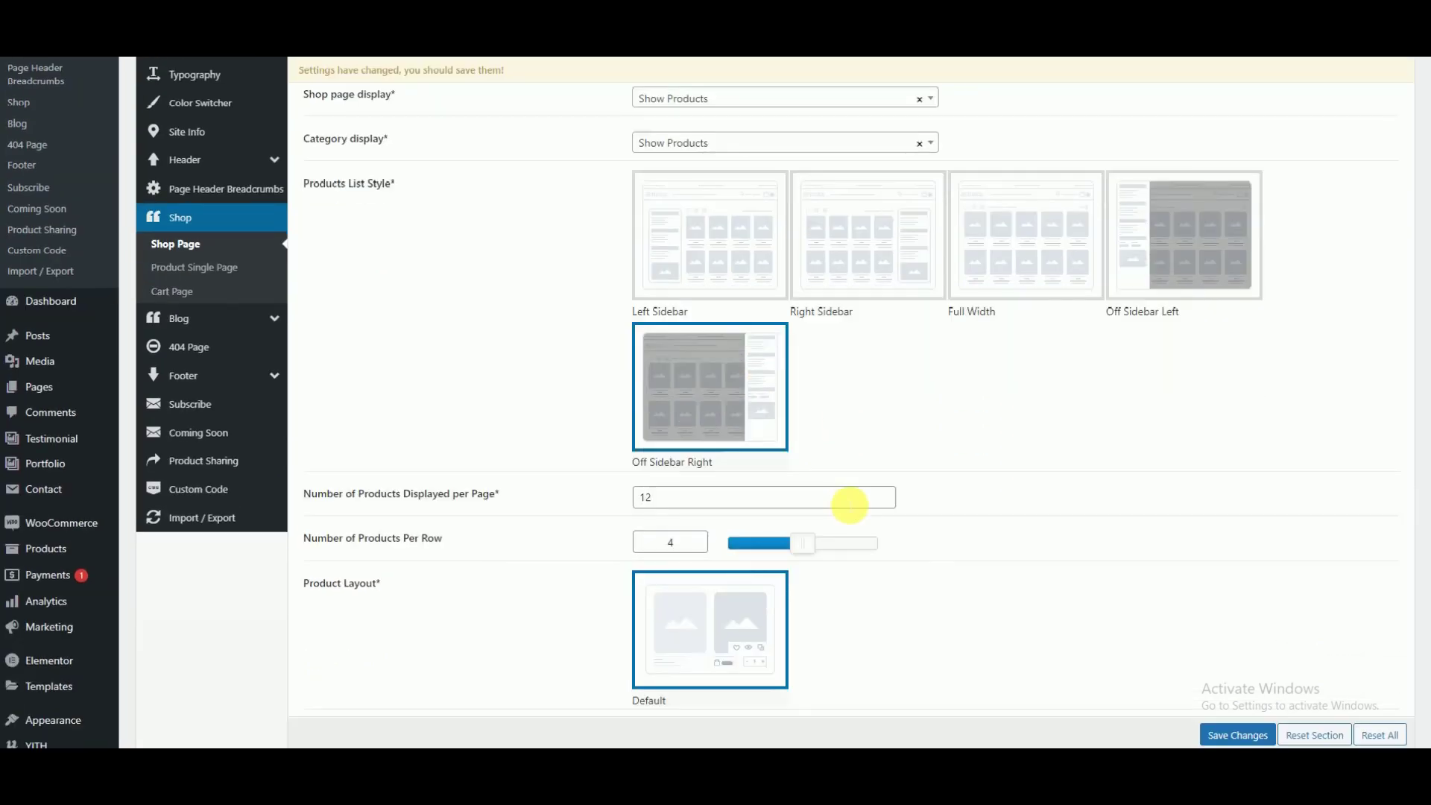
{"action": "scroll", "coordinate": [836, 592], "scroll_direction": "down", "scroll_amount": 2}
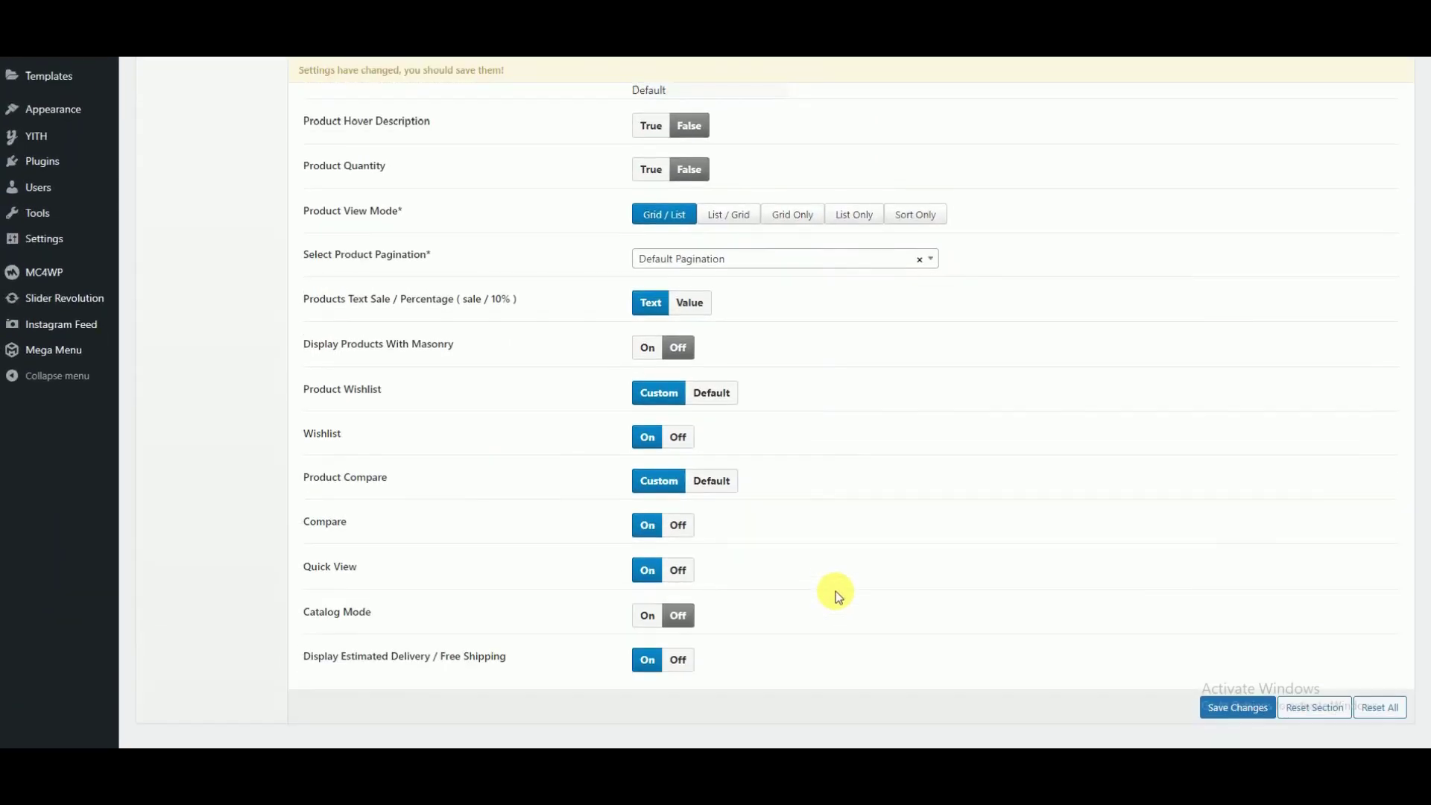
{"action": "scroll", "coordinate": [670, 462], "scroll_direction": "up", "scroll_amount": 1}
{"action": "scroll", "coordinate": [620, 509], "scroll_direction": "down", "scroll_amount": 1}
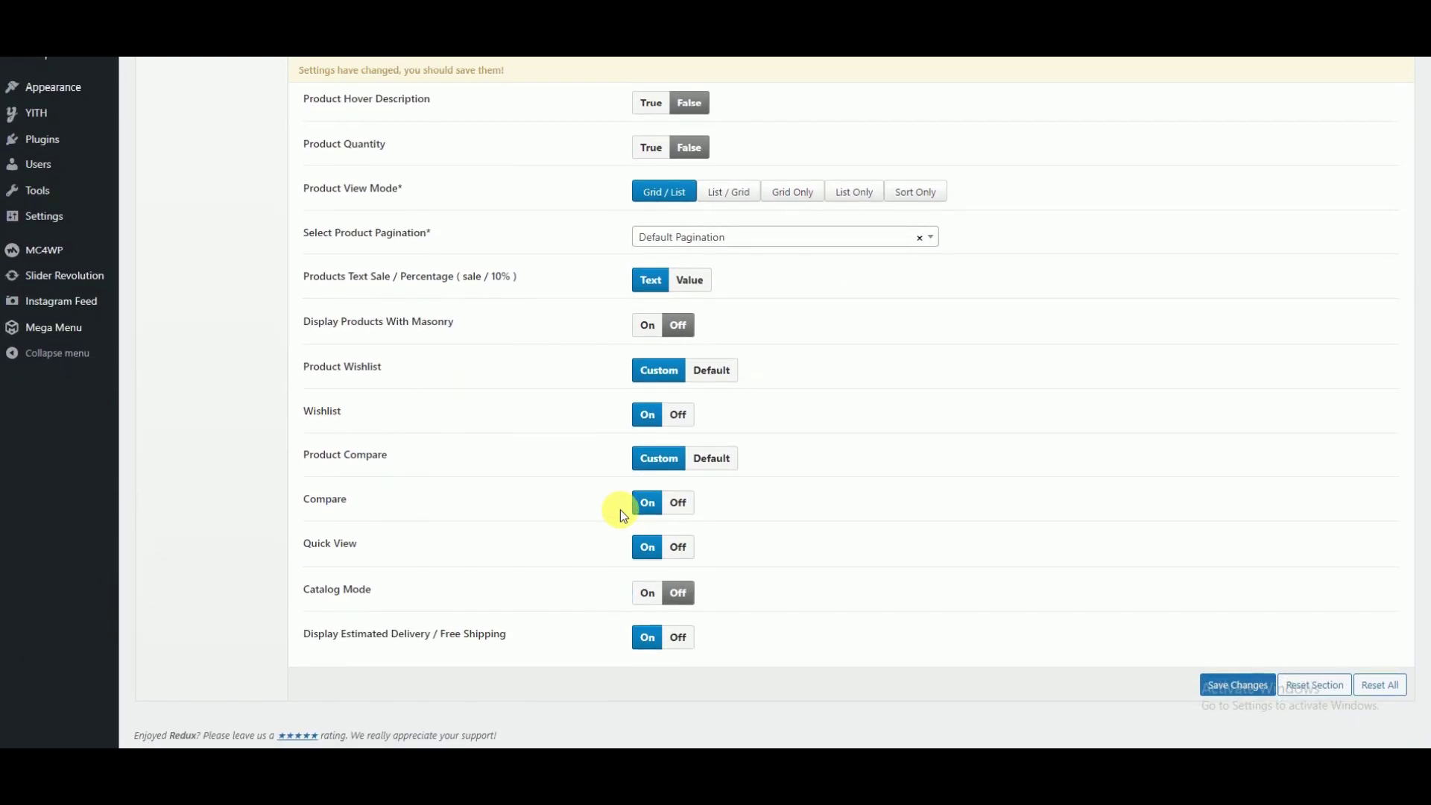
{"action": "scroll", "coordinate": [620, 509], "scroll_direction": "up", "scroll_amount": 1}
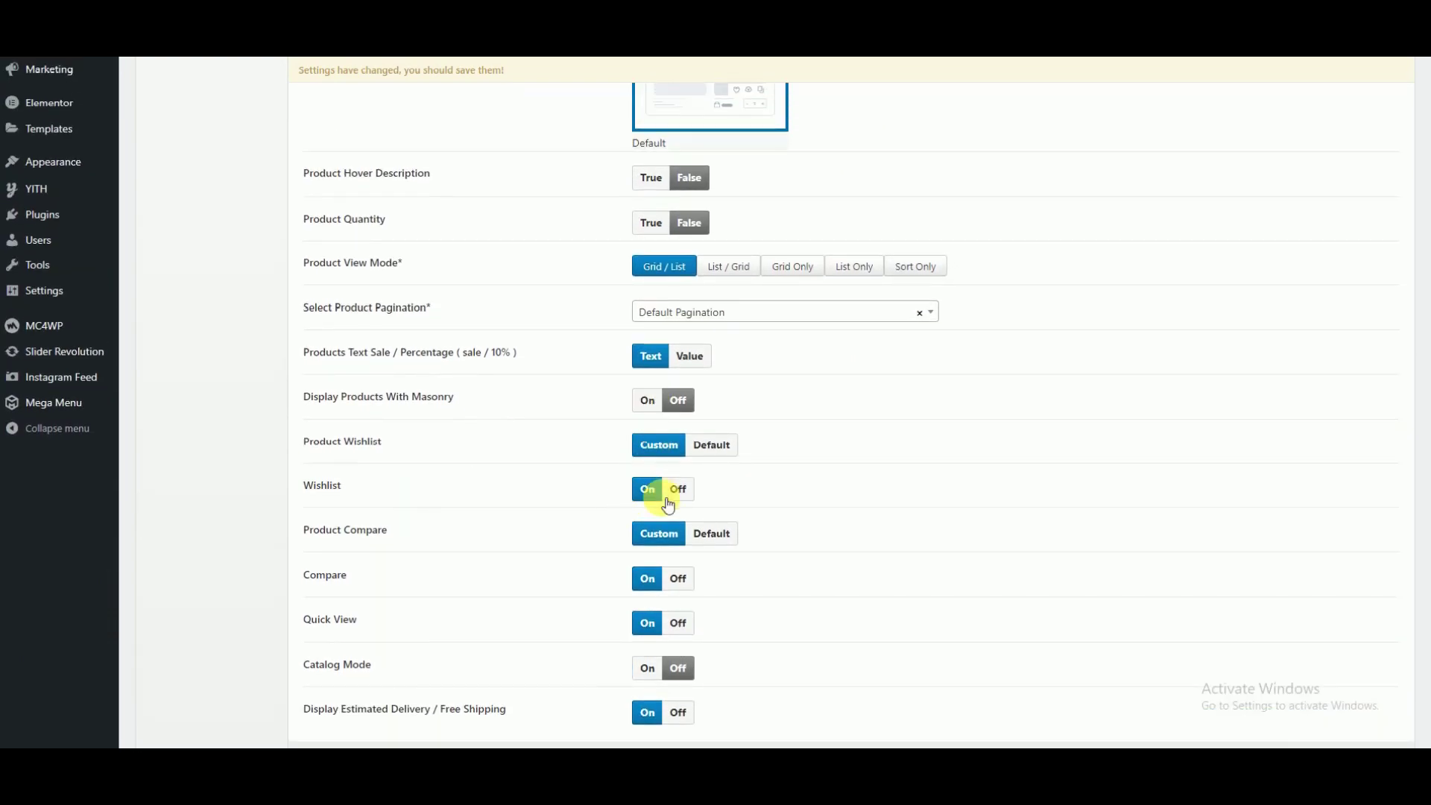
{"action": "scroll", "coordinate": [654, 488], "scroll_direction": "down", "scroll_amount": 1}
{"action": "left_click", "coordinate": [647, 504]}
{"action": "scroll", "coordinate": [396, 450], "scroll_direction": "up", "scroll_amount": 9}
Step: In the Product Single Page options, try the thumbnail styles and settle on Product Style 2 with the Right Slider
{"action": "left_click", "coordinate": [215, 317]}
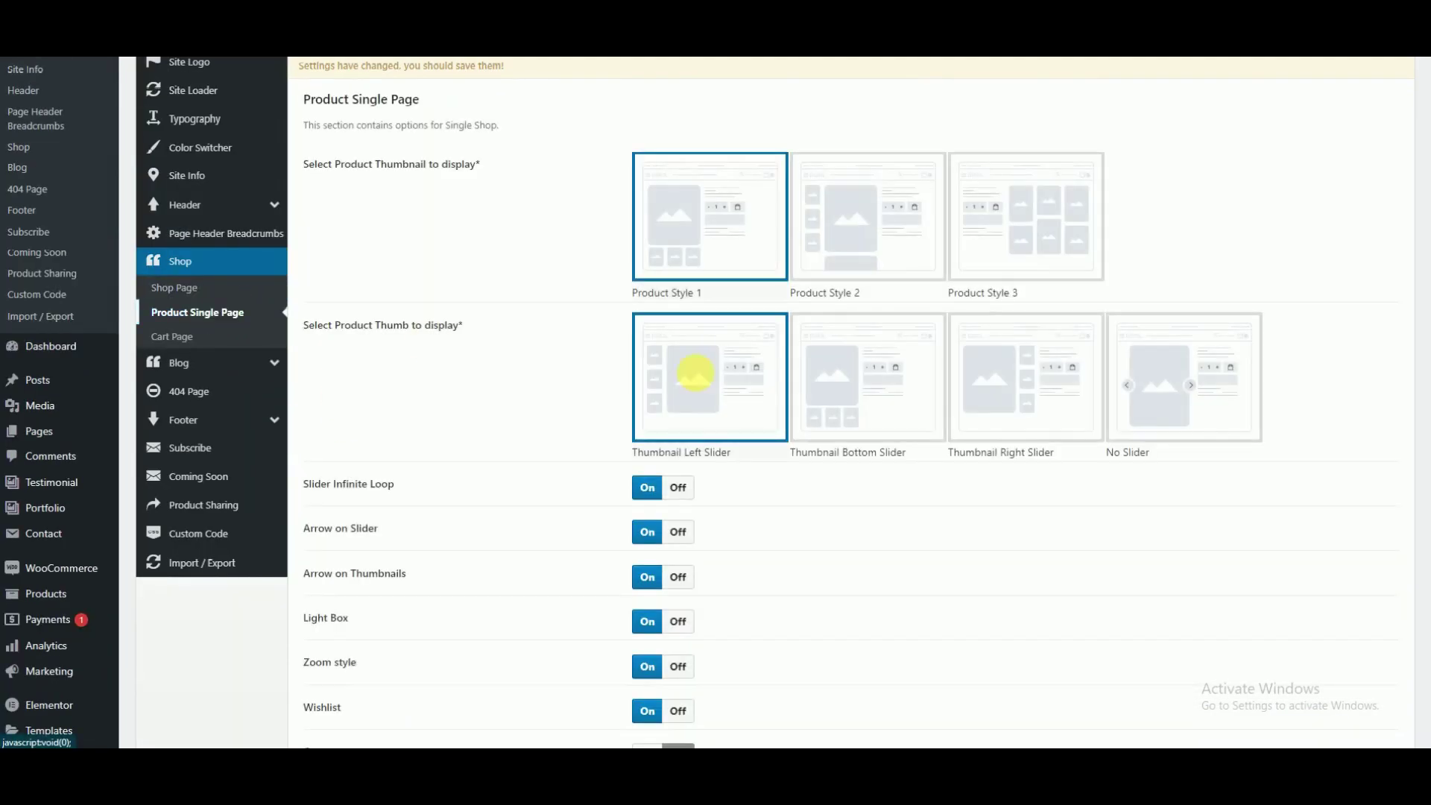
{"action": "scroll", "coordinate": [856, 399], "scroll_direction": "up", "scroll_amount": 1}
{"action": "left_click", "coordinate": [850, 307]}
{"action": "left_click", "coordinate": [997, 329]}
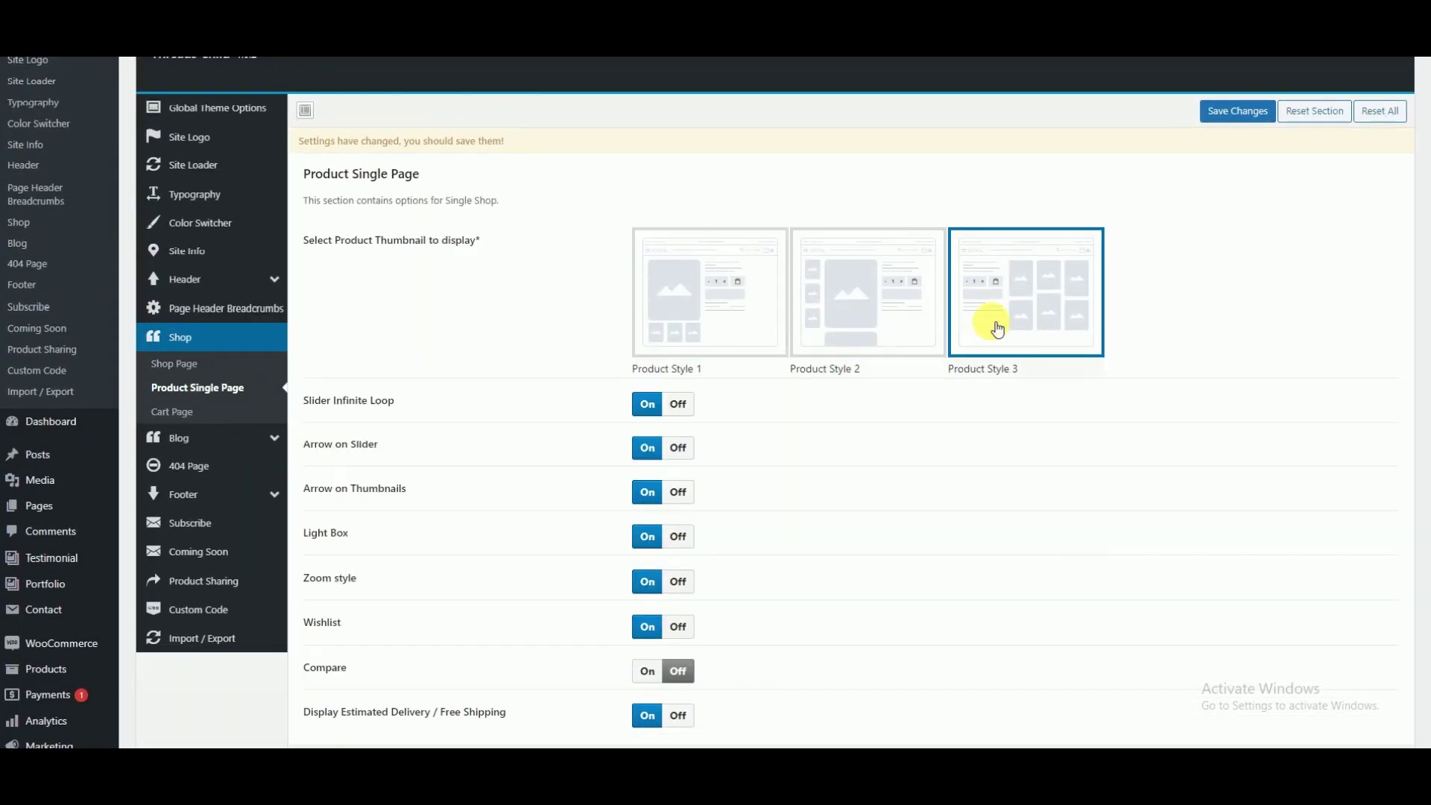
{"action": "left_click", "coordinate": [751, 293]}
{"action": "left_click", "coordinate": [863, 440]}
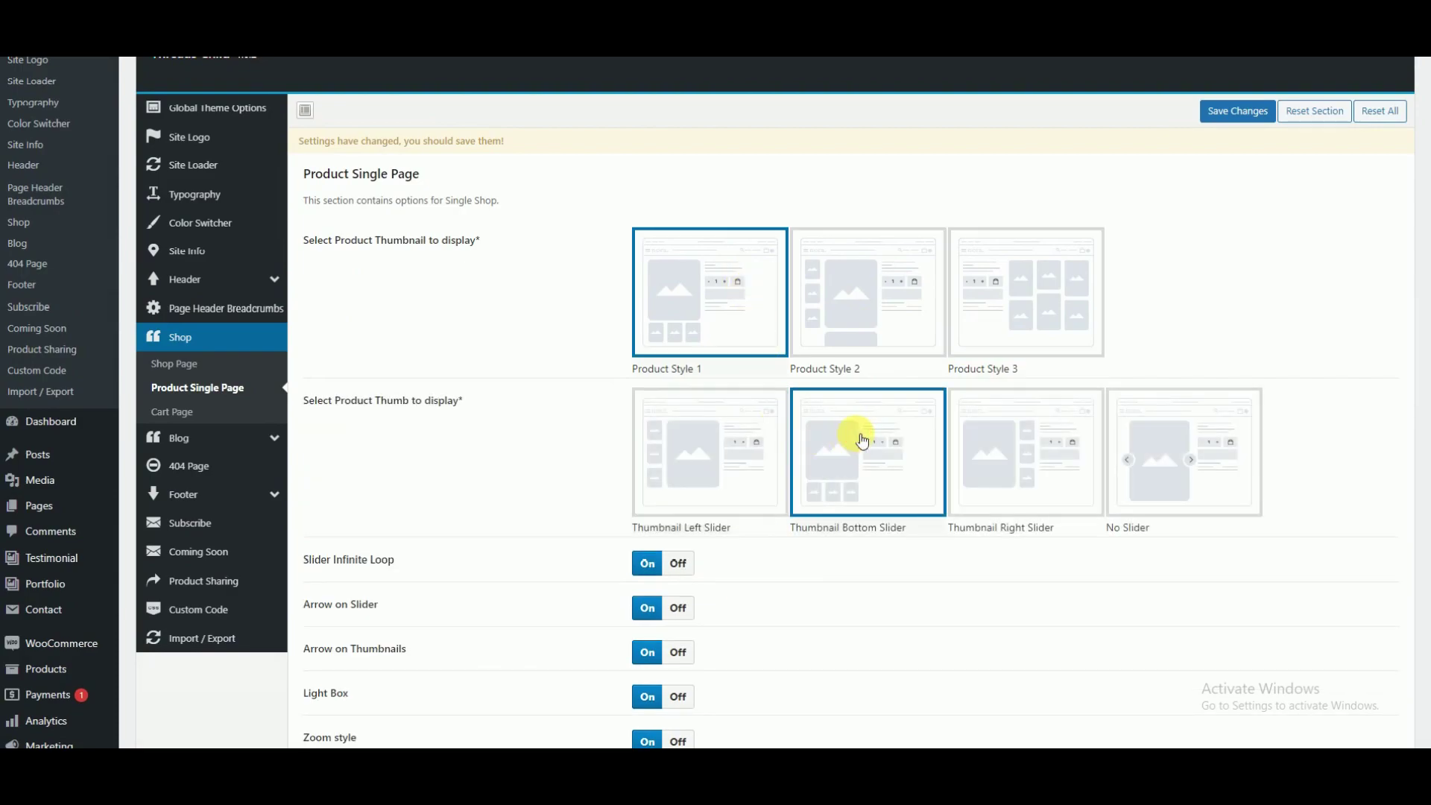
{"action": "left_click", "coordinate": [1016, 440]}
{"action": "left_click", "coordinate": [1236, 440]}
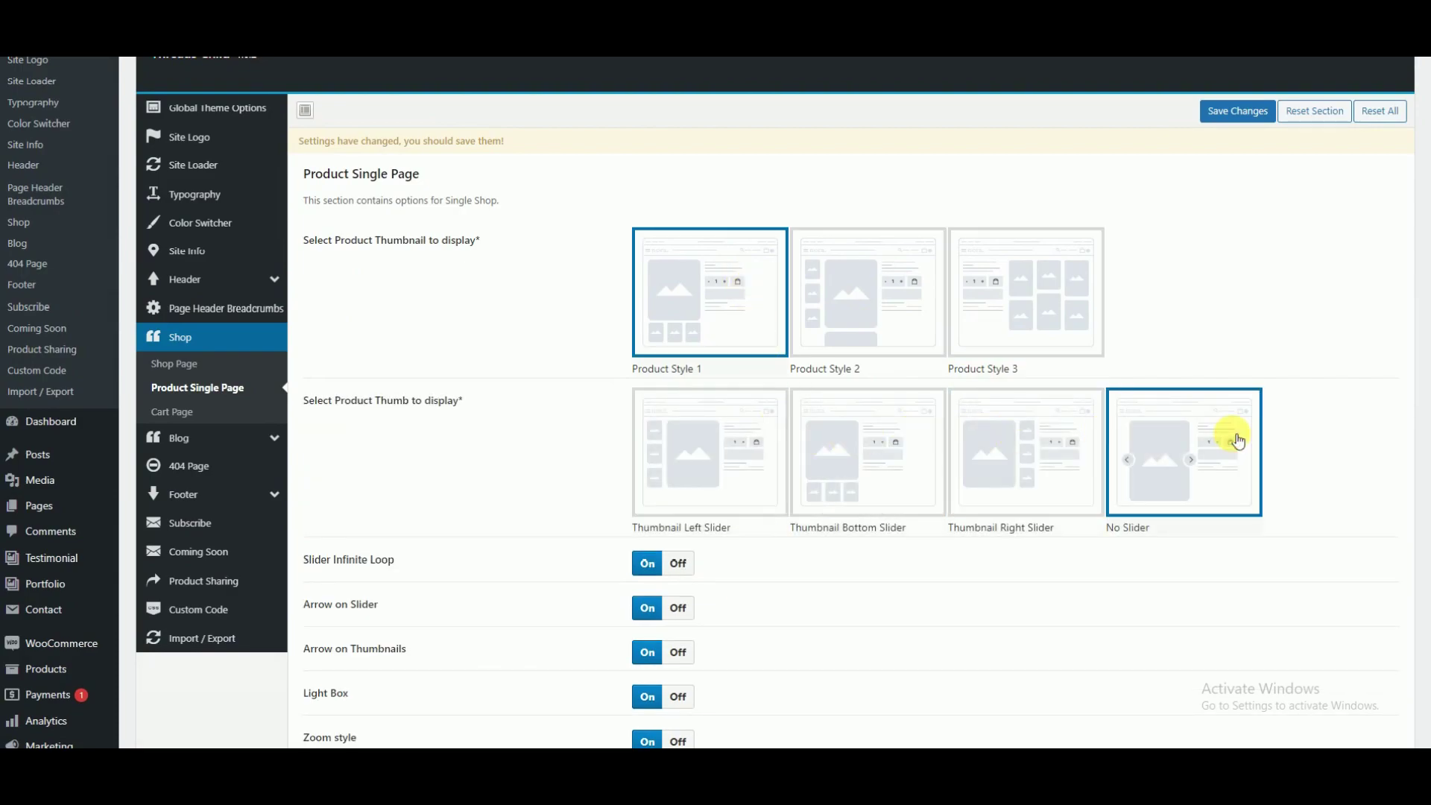
{"action": "left_click", "coordinate": [897, 328]}
{"action": "left_click", "coordinate": [913, 442]}
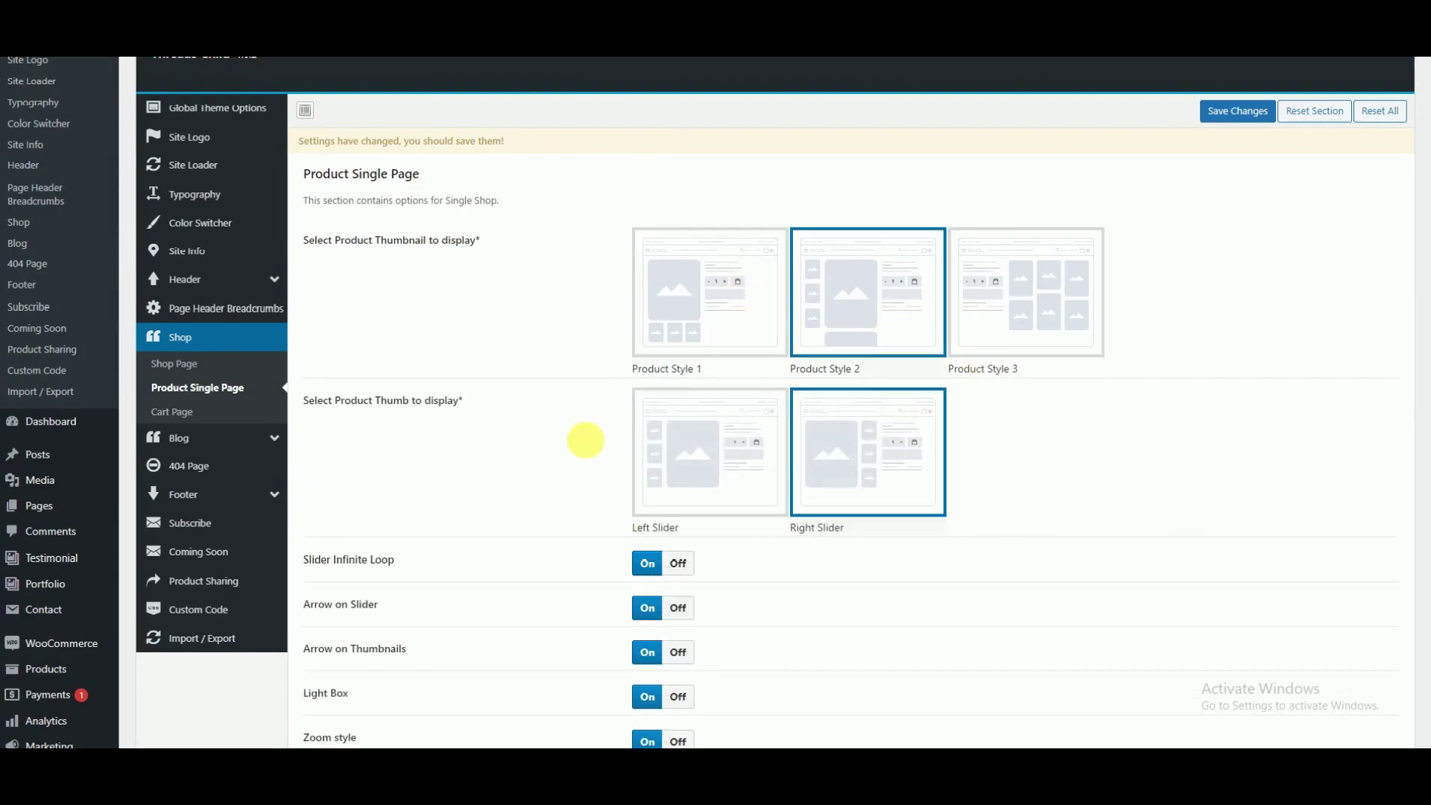
Step: Try Cart Default as the shop's cart page style, and switch it back to Cart Morden
{"action": "left_click", "coordinate": [212, 408]}
{"action": "left_click", "coordinate": [748, 246]}
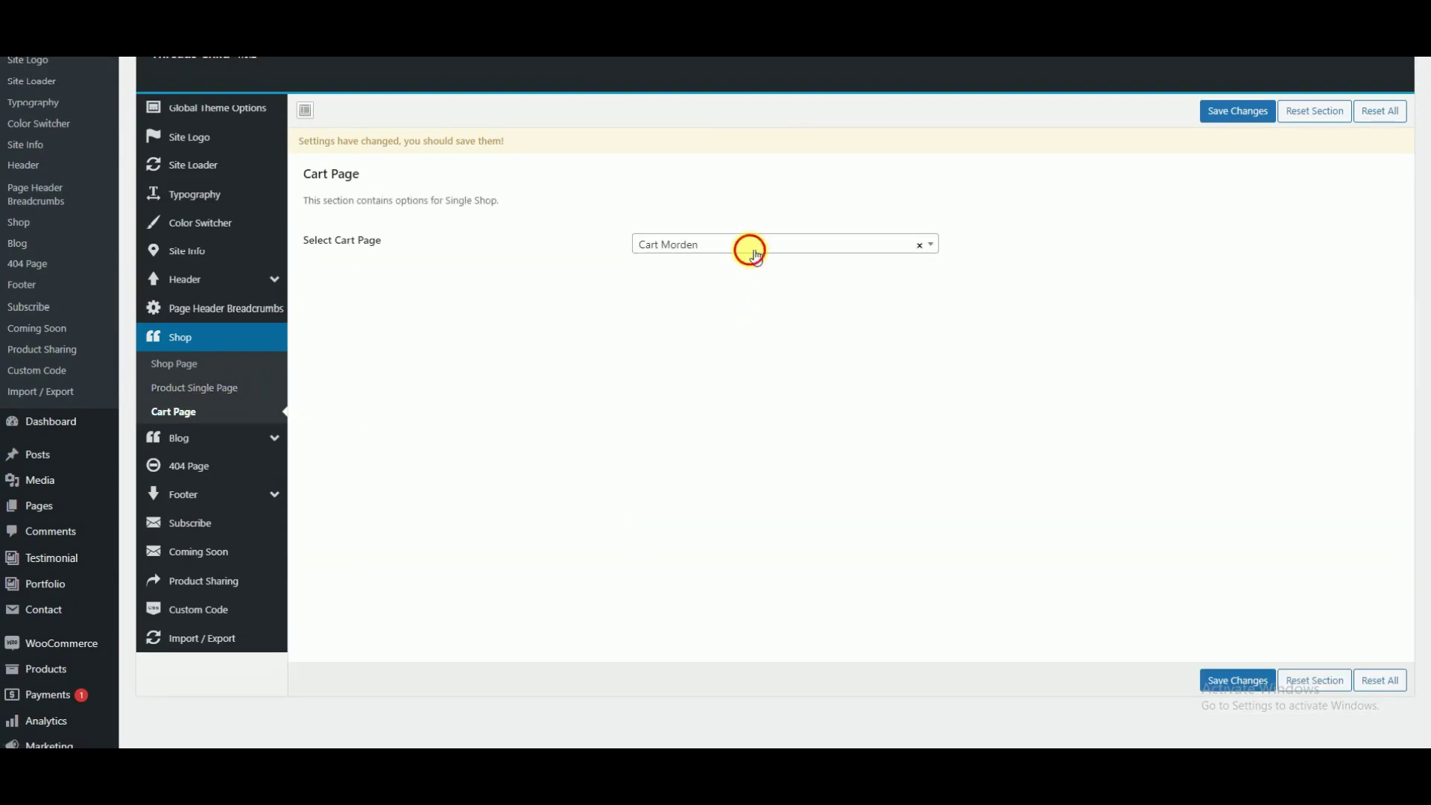
{"action": "left_click", "coordinate": [741, 298]}
{"action": "left_click", "coordinate": [718, 246]}
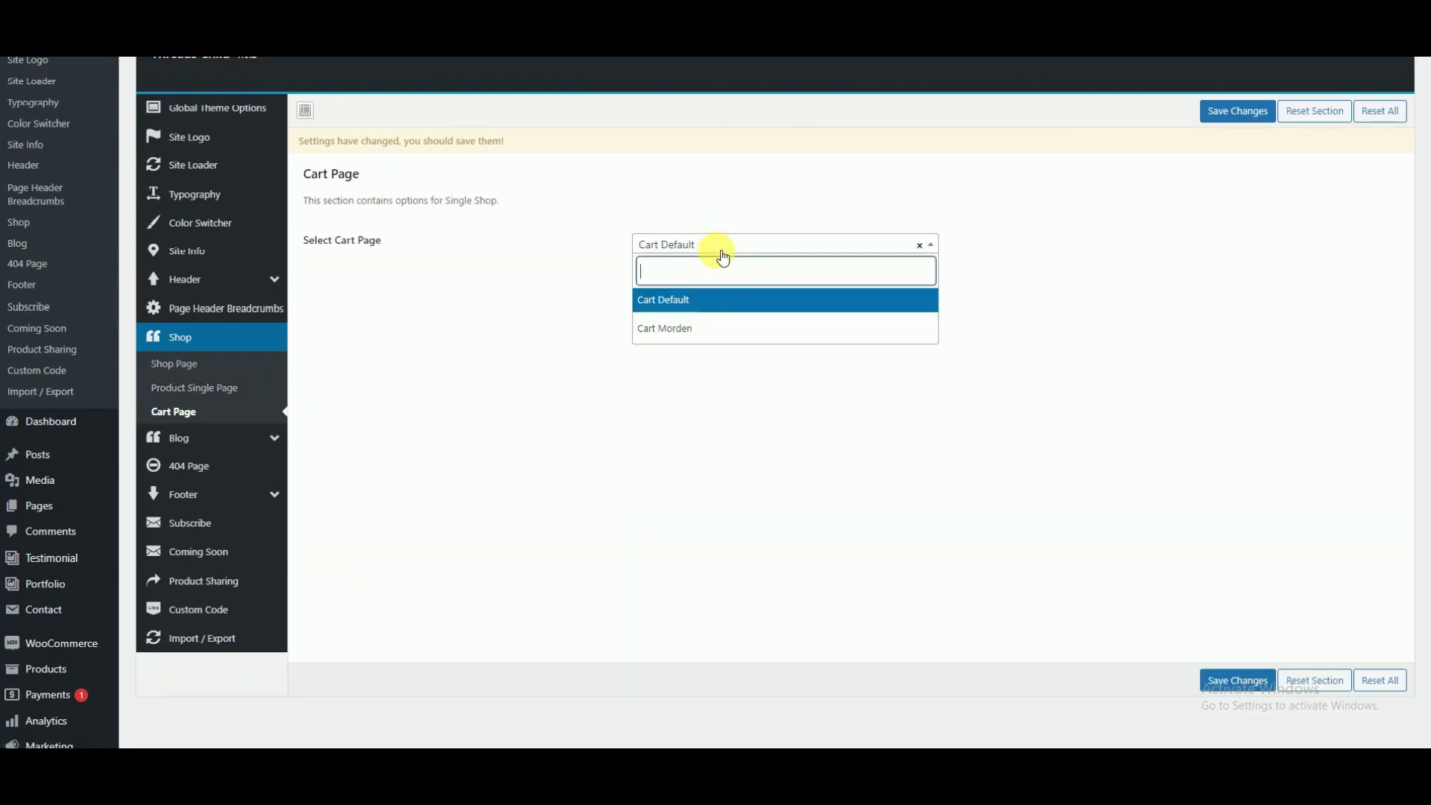
{"action": "left_click", "coordinate": [702, 323]}
Step: Try the Left Sidebar and Full Width layouts for the Blog Page, and return it to Right Sidebar
{"action": "left_click", "coordinate": [203, 437]}
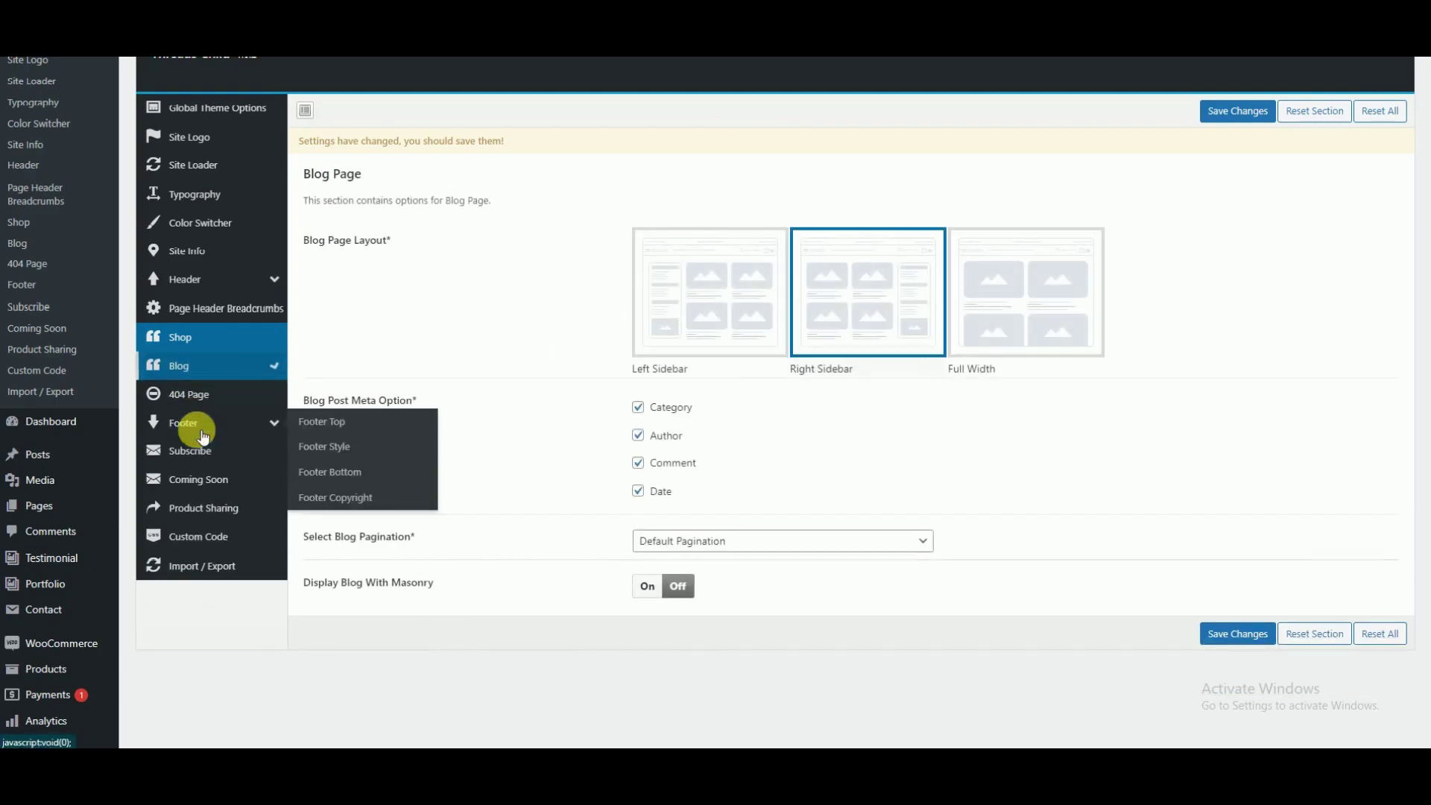
{"action": "left_click", "coordinate": [734, 320]}
{"action": "left_click", "coordinate": [857, 310]}
{"action": "left_click", "coordinate": [1022, 307]}
{"action": "left_click", "coordinate": [916, 300]}
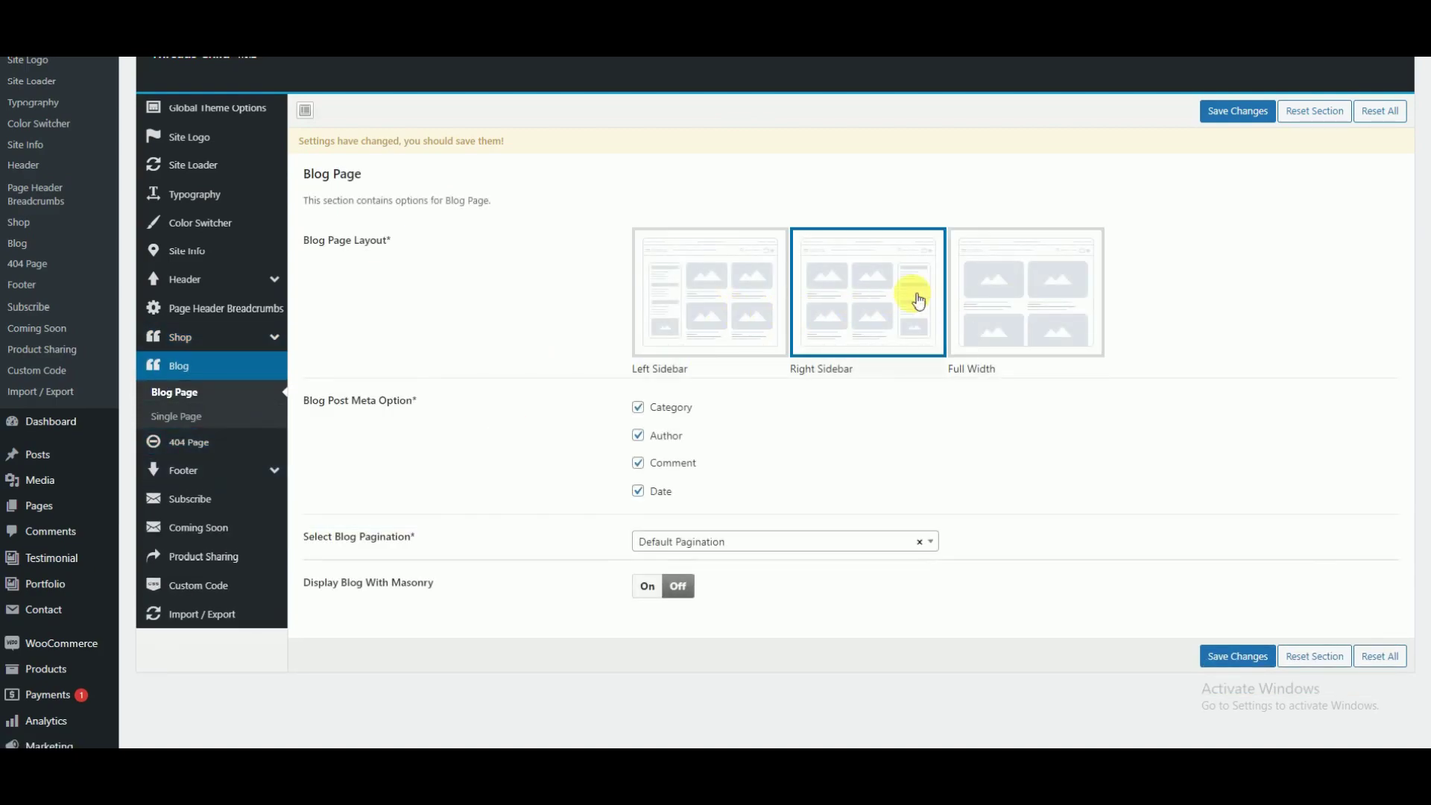
{"action": "scroll", "coordinate": [762, 460], "scroll_direction": "down", "scroll_amount": 1}
Step: Try the Left Sidebar and Full Width alignments for the blog Single Page, and return it to Right Sidebar
{"action": "left_click", "coordinate": [182, 339]}
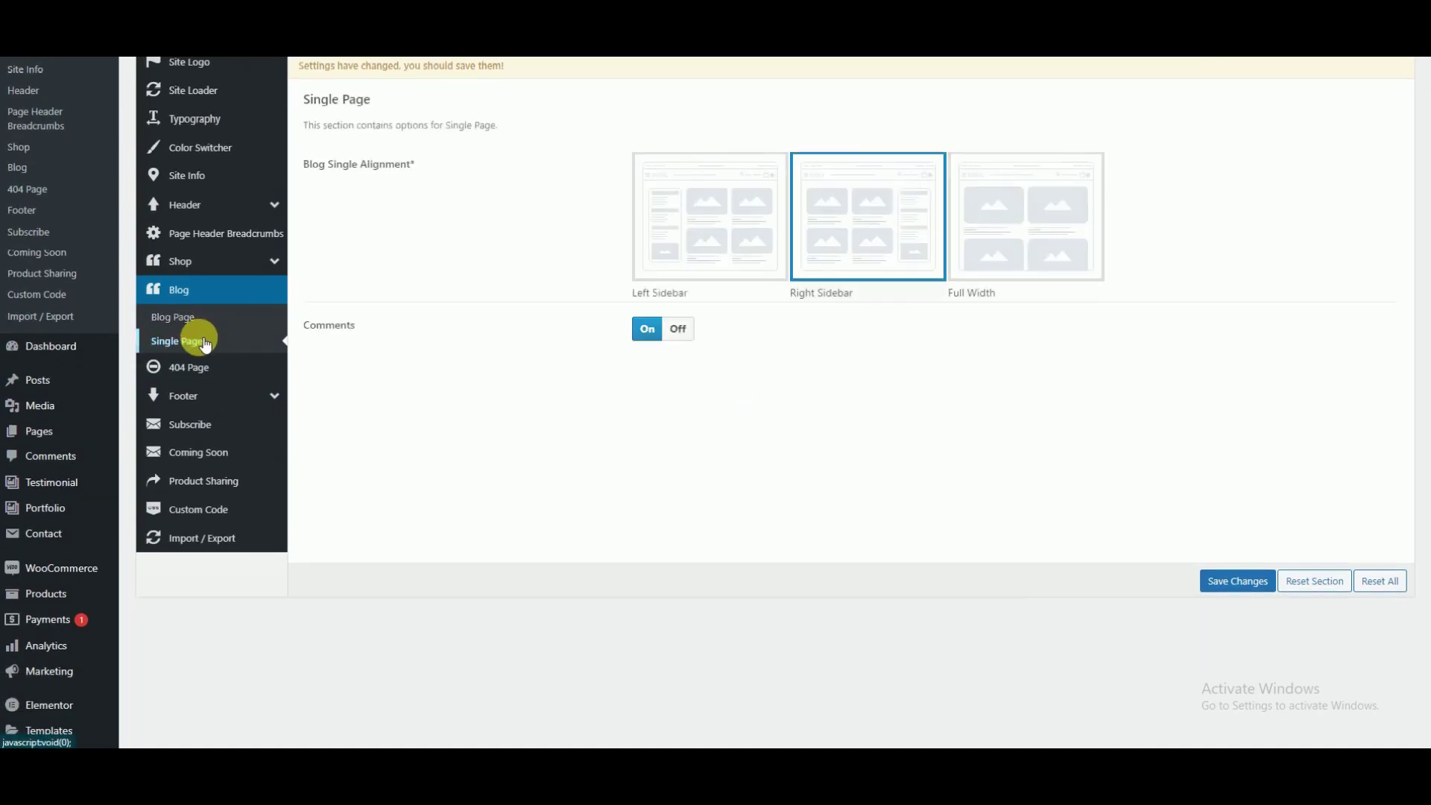
{"action": "scroll", "coordinate": [685, 391], "scroll_direction": "up", "scroll_amount": 1}
{"action": "left_click", "coordinate": [708, 298]}
{"action": "left_click", "coordinate": [935, 298]}
{"action": "left_click", "coordinate": [1018, 300]}
{"action": "left_click", "coordinate": [863, 283]}
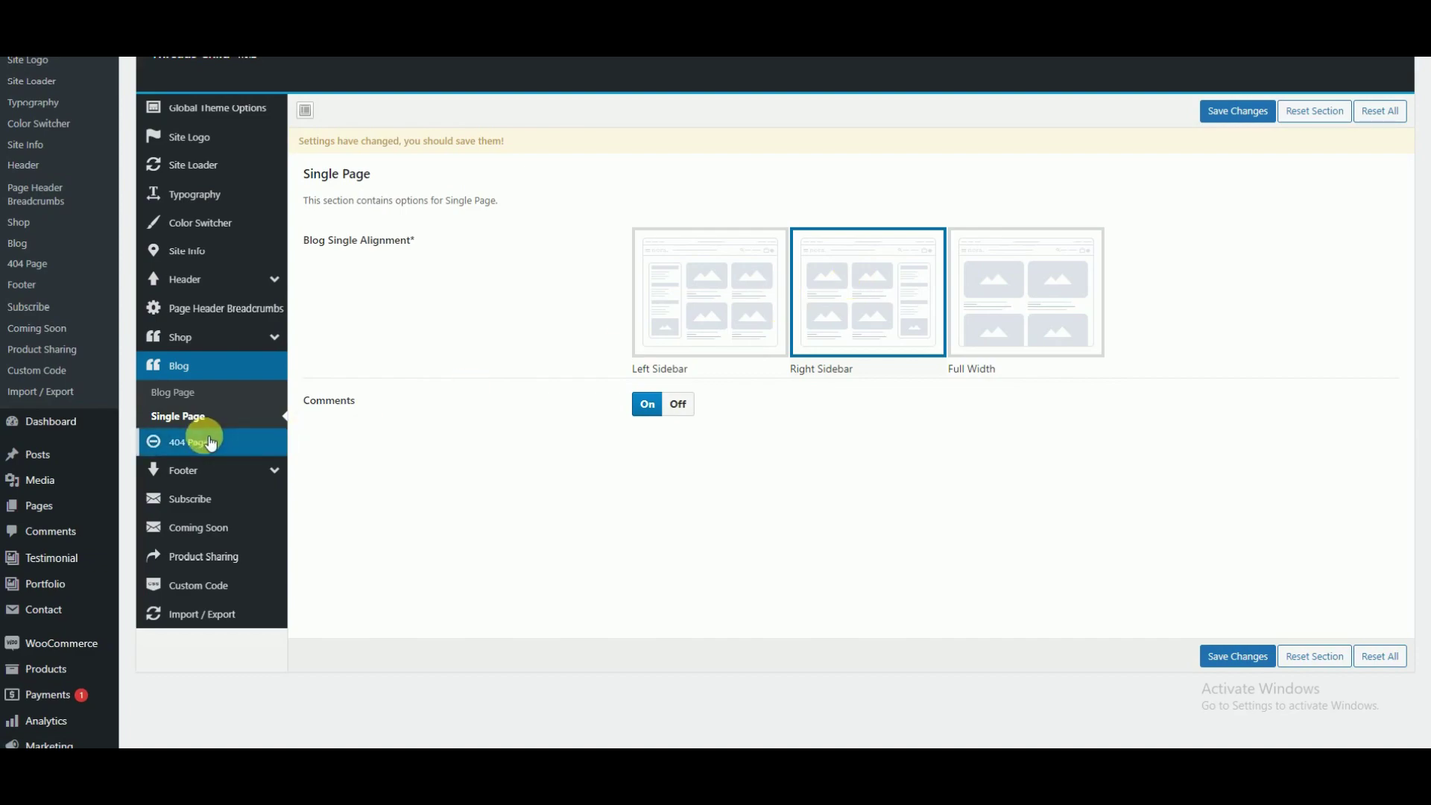
Step: Examine the 404 Page image, title and description fields, and the Footer Top content
{"action": "left_click", "coordinate": [188, 441]}
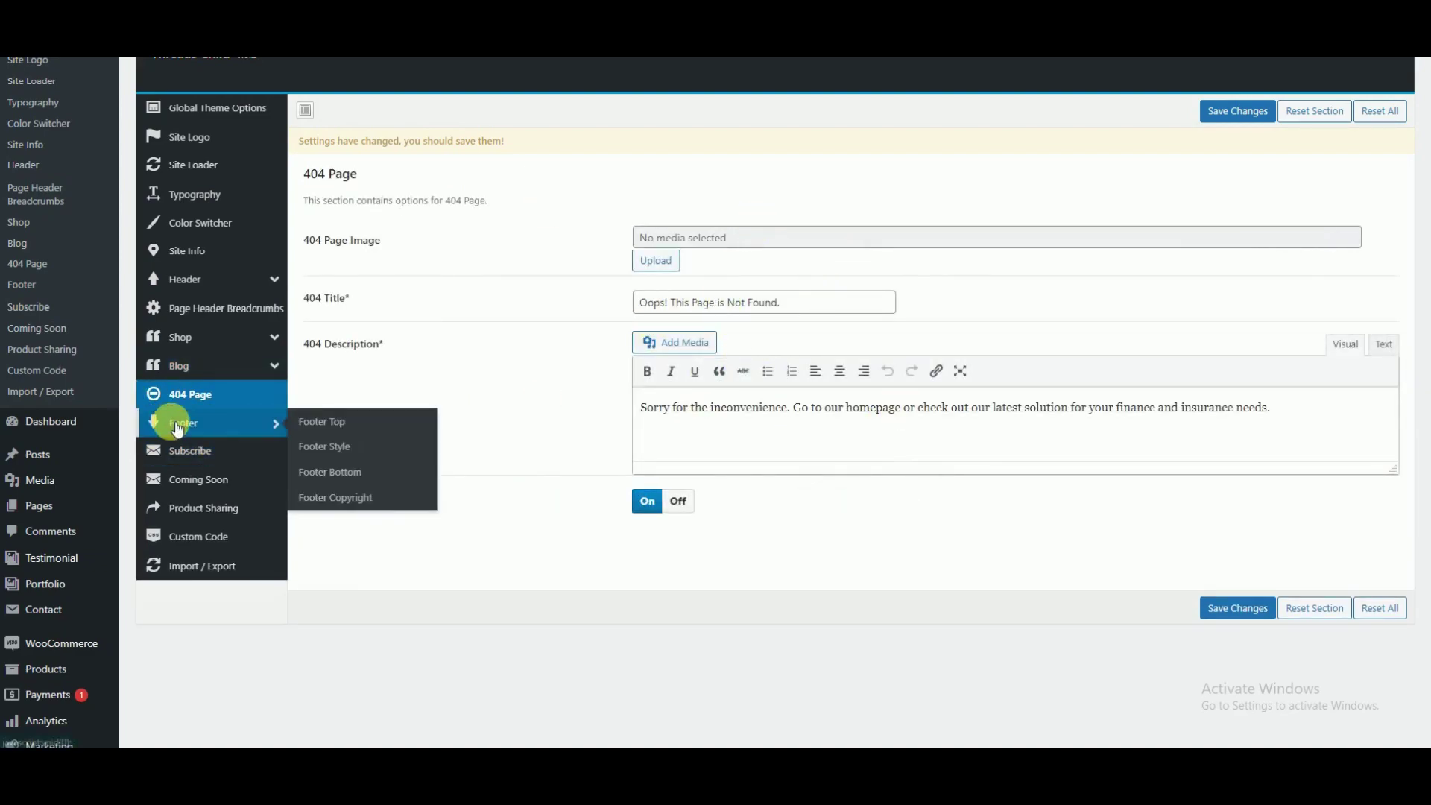
{"action": "left_click", "coordinate": [159, 423]}
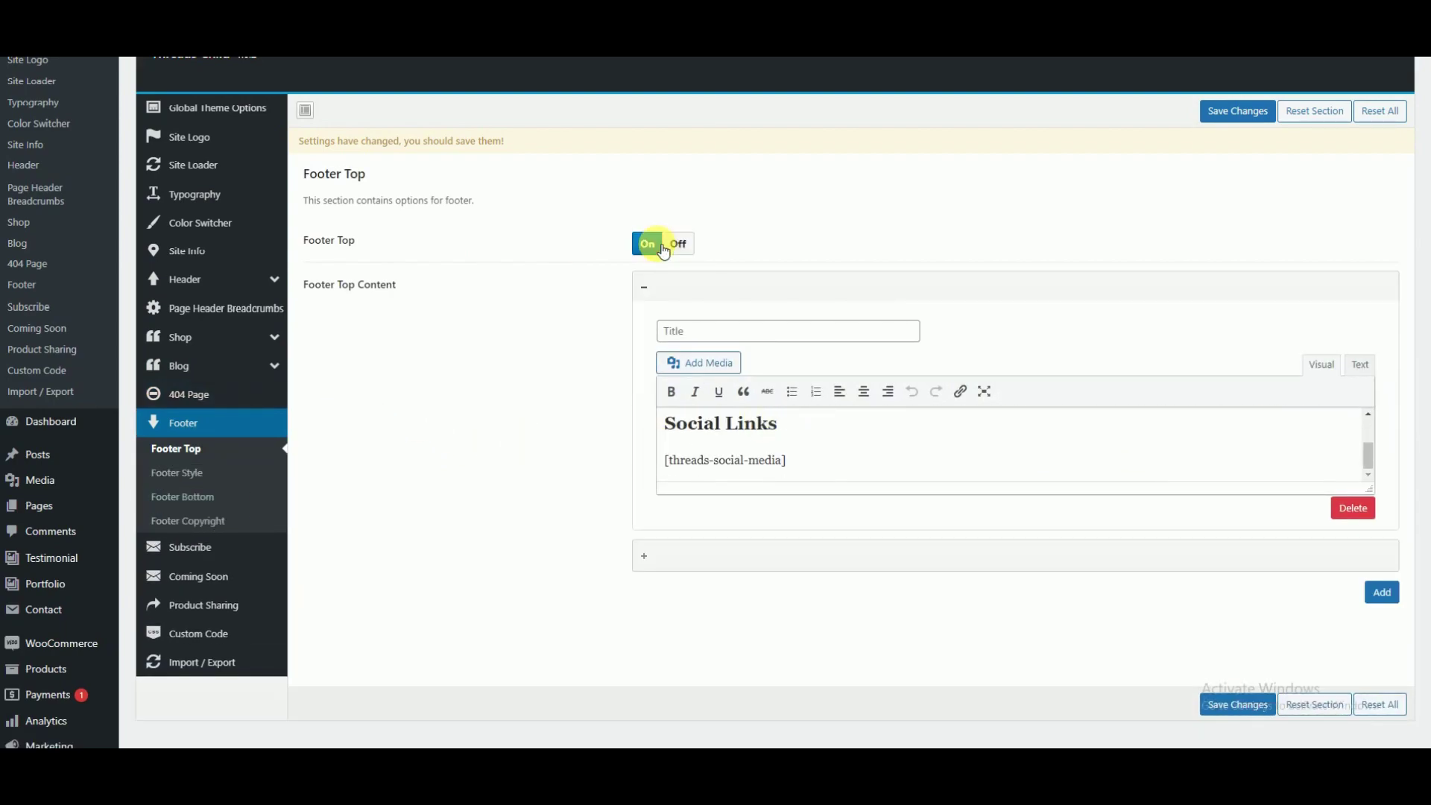
Step: Examine the Footer Style options, including the column layout, background and footer colors
{"action": "left_click", "coordinate": [217, 472]}
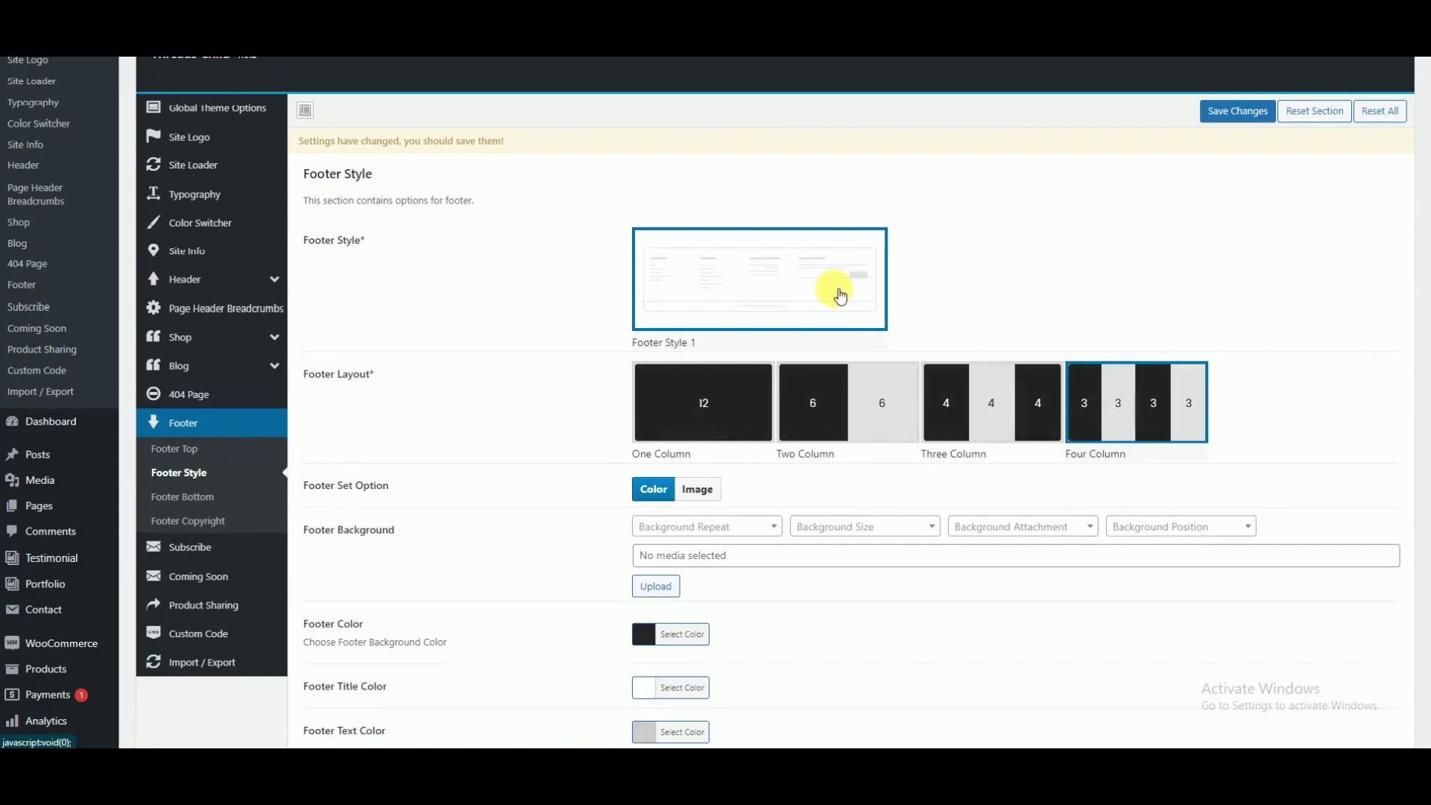
{"action": "scroll", "coordinate": [839, 294], "scroll_direction": "down", "scroll_amount": 1}
{"action": "scroll", "coordinate": [887, 372], "scroll_direction": "down", "scroll_amount": 3}
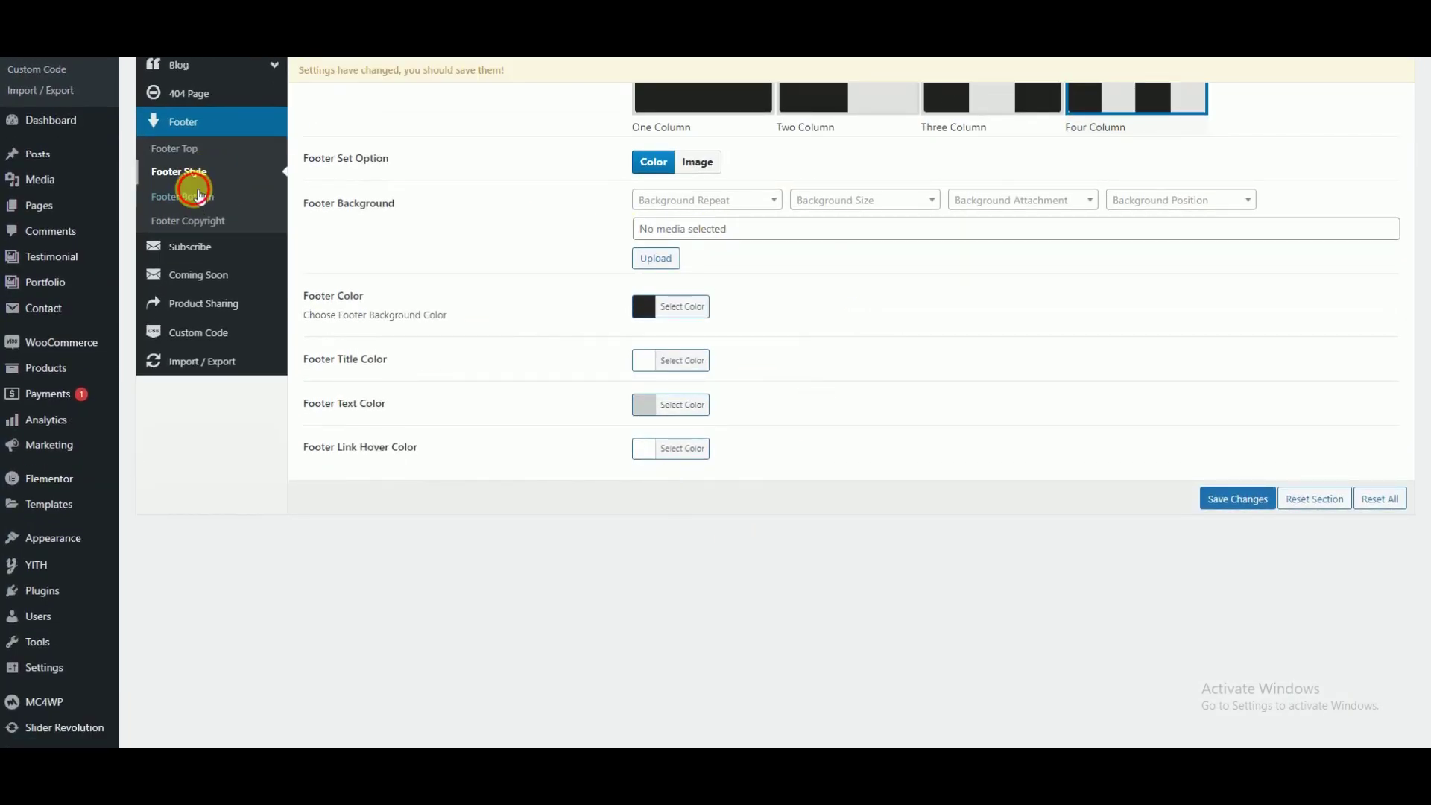
Step: Examine the Footer Bottom setting and the left and right Footer Copyright texts
{"action": "left_click", "coordinate": [186, 197]}
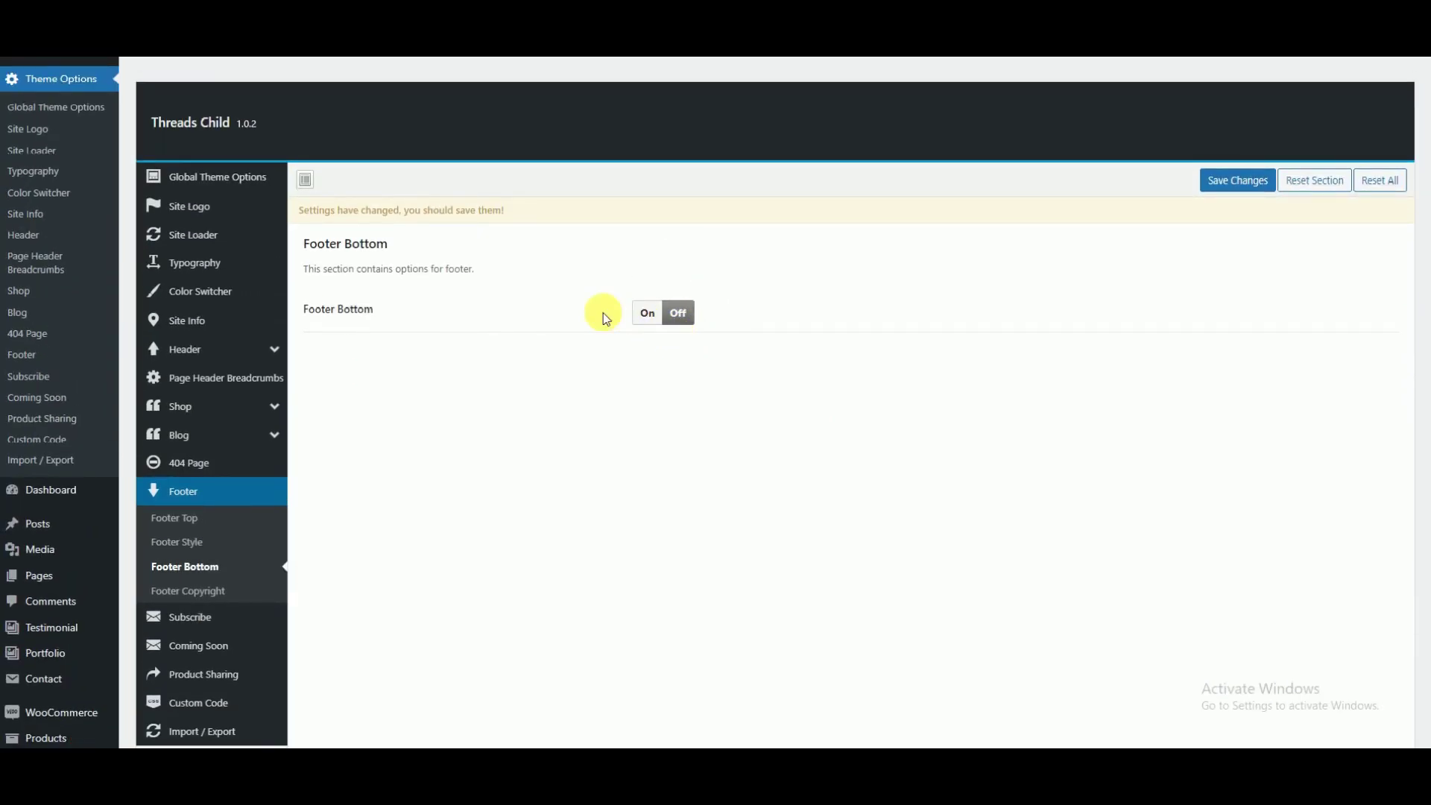
{"action": "scroll", "coordinate": [601, 313], "scroll_direction": "down", "scroll_amount": 3}
{"action": "left_click", "coordinate": [209, 353]}
{"action": "left_click", "coordinate": [199, 371]}
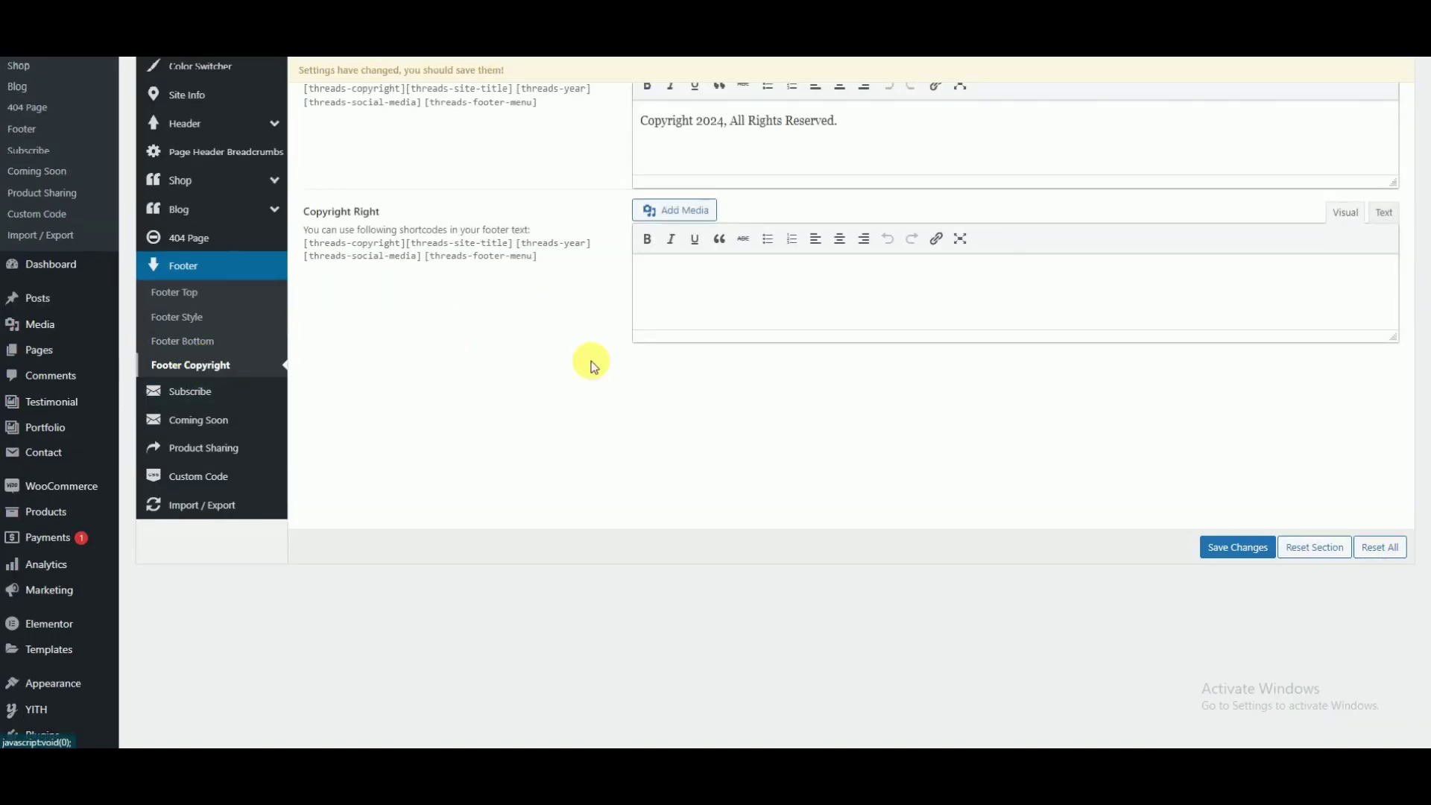
{"action": "scroll", "coordinate": [770, 351], "scroll_direction": "up", "scroll_amount": 3}
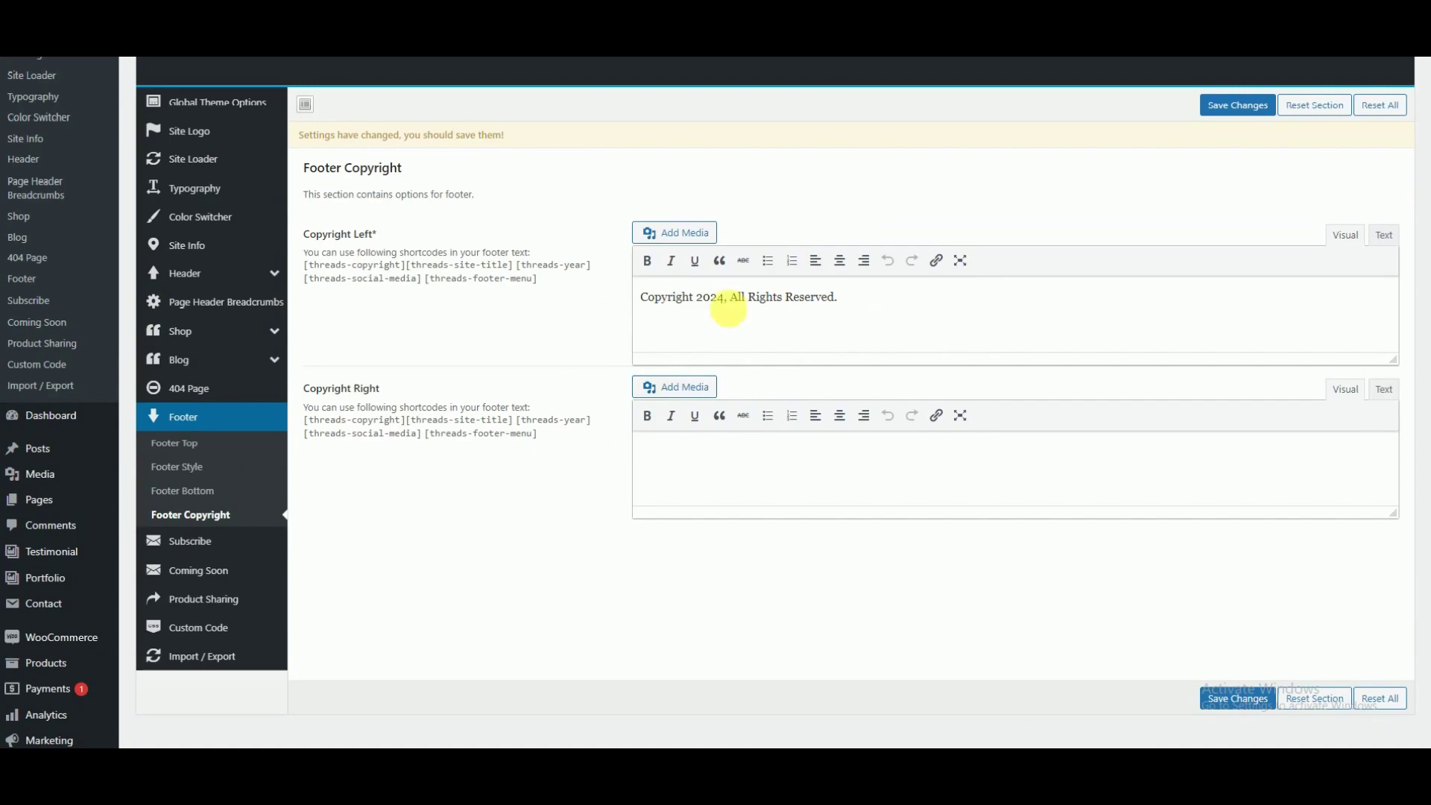
Step: Examine the Subscribe shortcode, image, title and text settings
{"action": "left_click", "coordinate": [179, 541]}
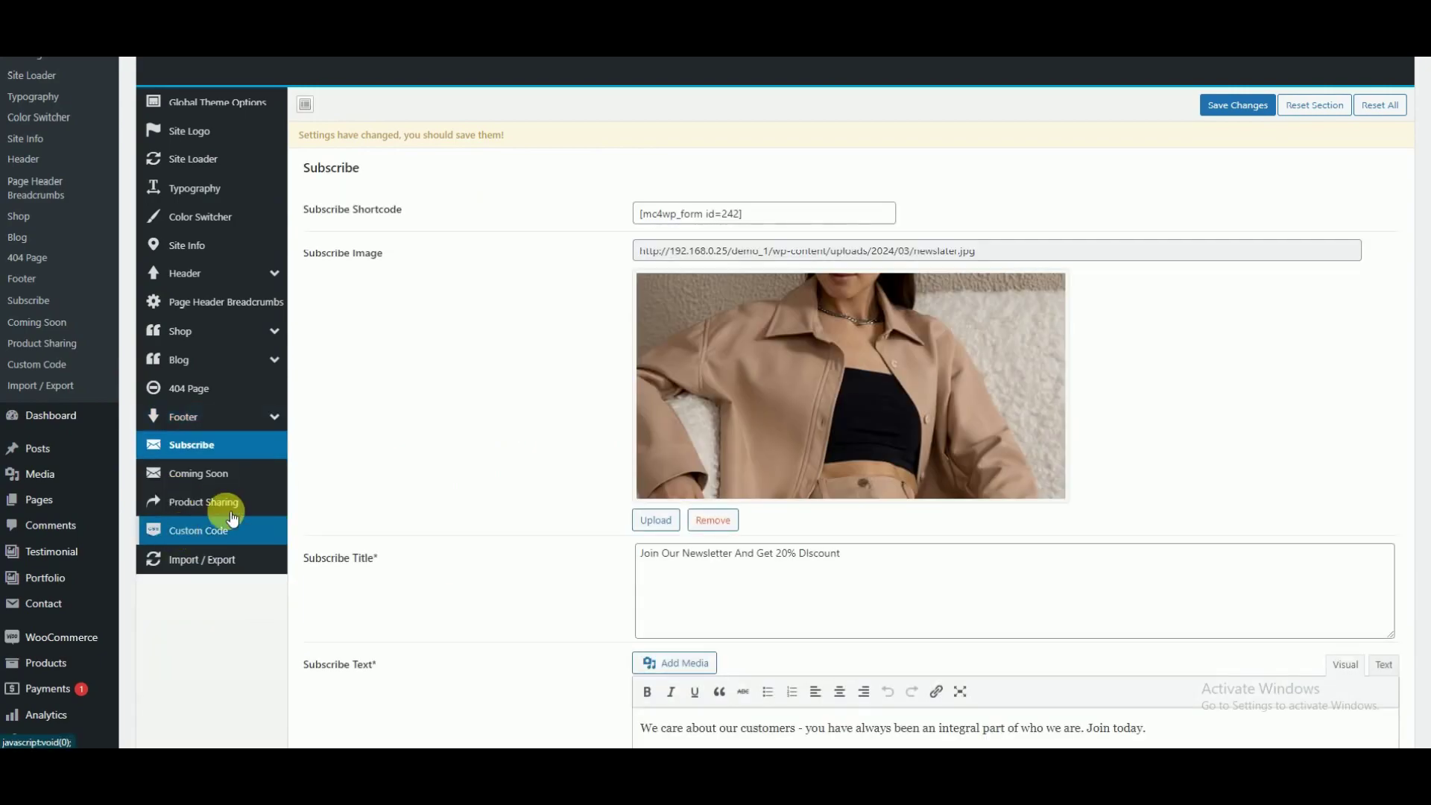
{"action": "scroll", "coordinate": [820, 343], "scroll_direction": "down", "scroll_amount": 1}
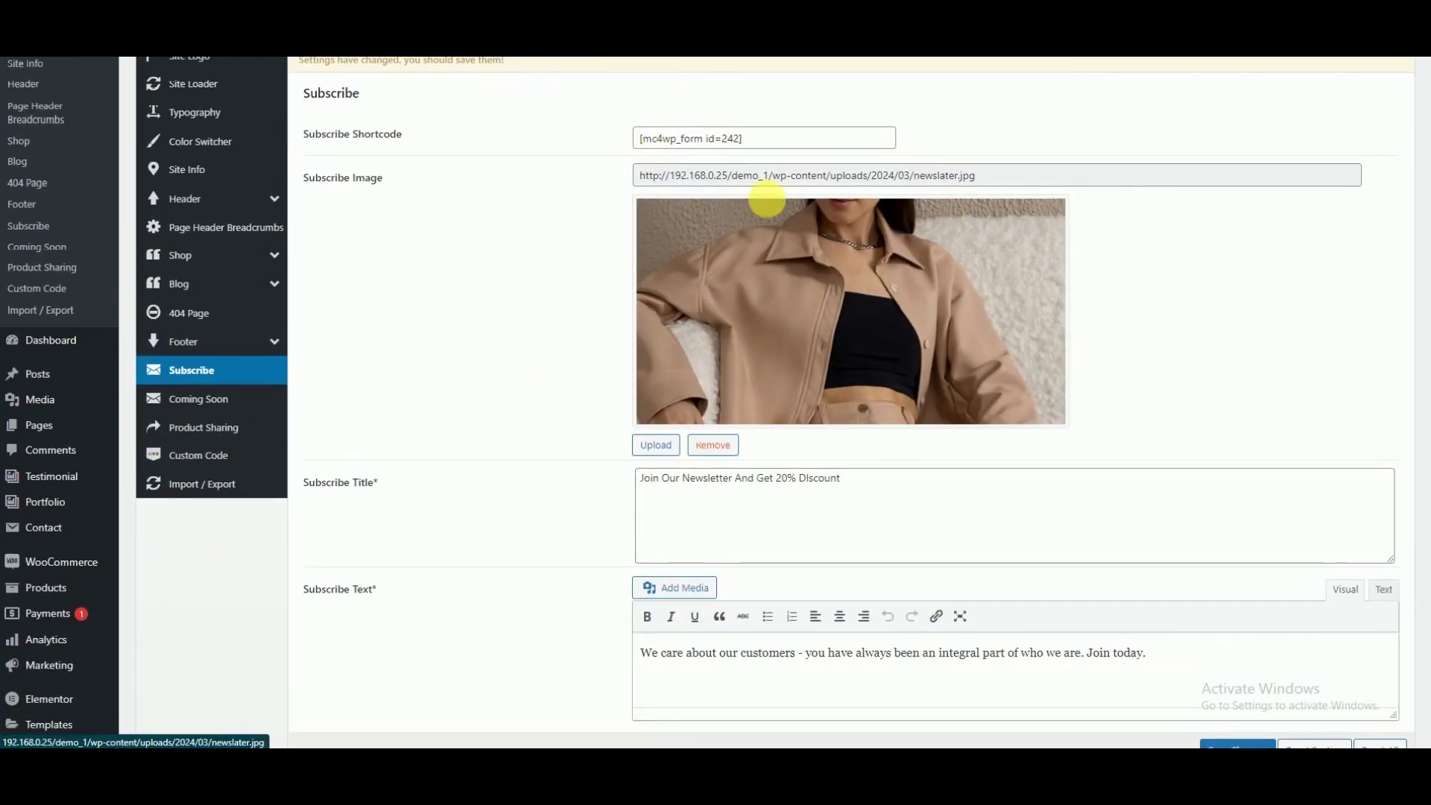
{"action": "scroll", "coordinate": [734, 533], "scroll_direction": "down", "scroll_amount": 3}
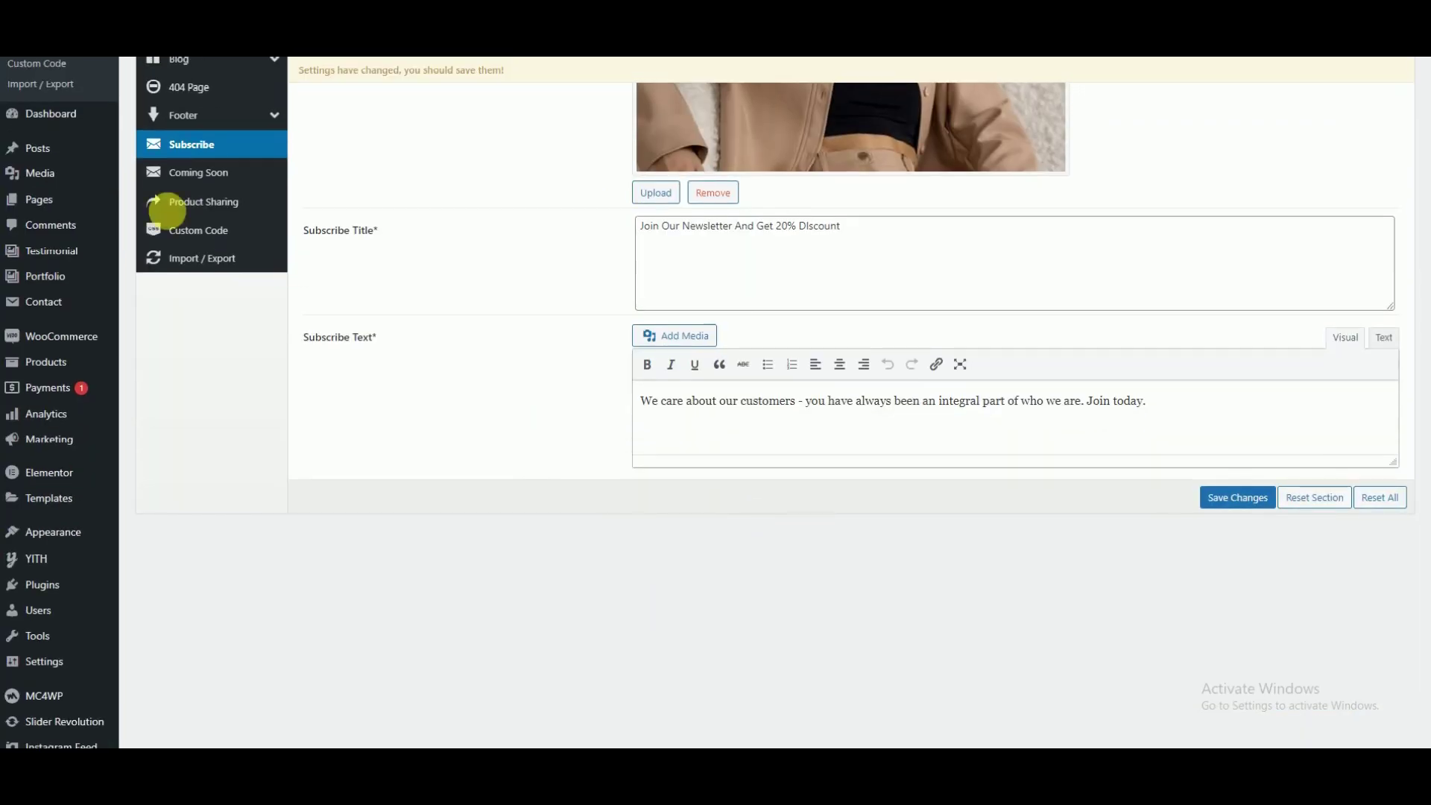
Step: Examine the Coming Soon page settings and the Product Sharing options for the social networks
{"action": "left_click", "coordinate": [184, 173]}
{"action": "scroll", "coordinate": [659, 324], "scroll_direction": "up", "scroll_amount": 3}
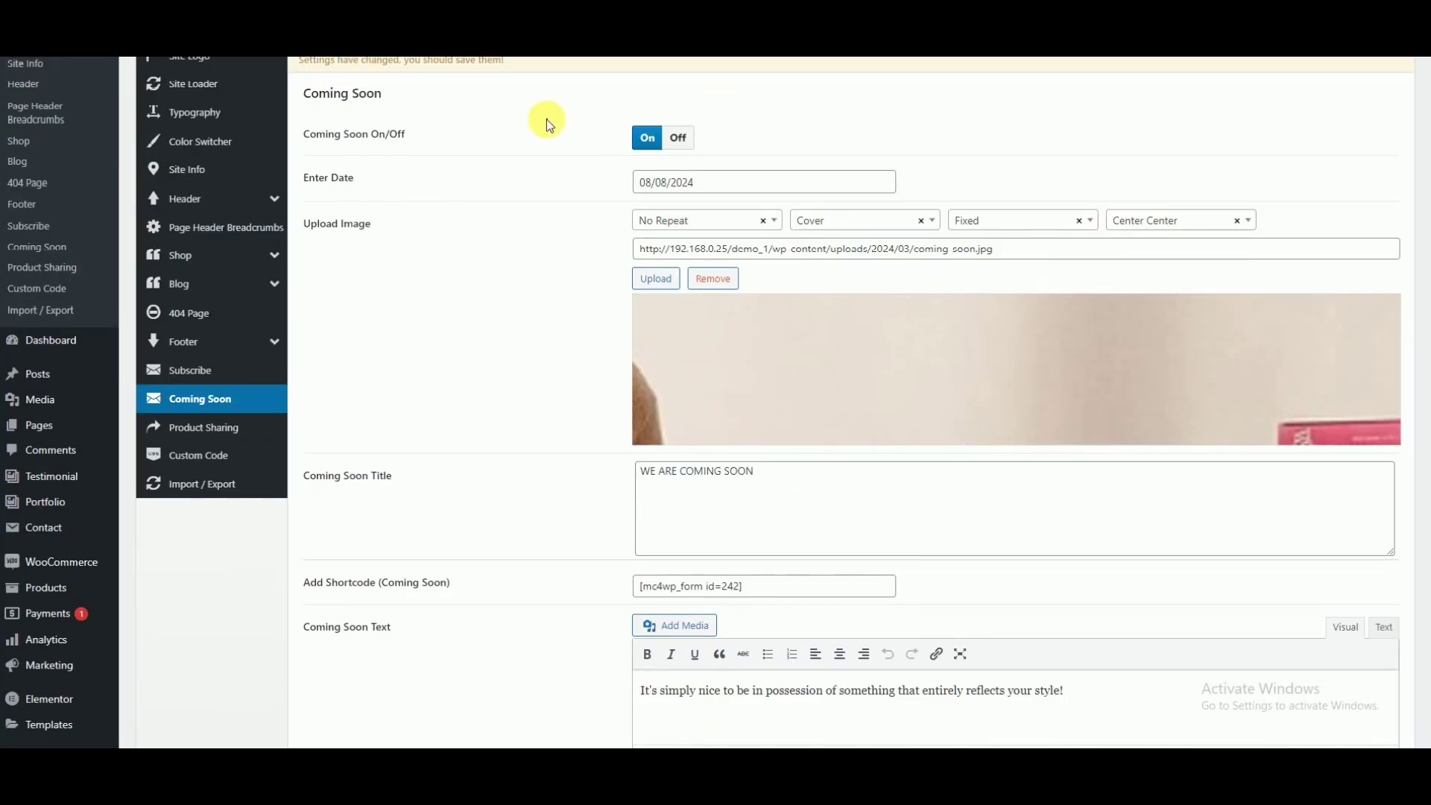
{"action": "left_click", "coordinate": [195, 427]}
{"action": "scroll", "coordinate": [782, 400], "scroll_direction": "down", "scroll_amount": 2}
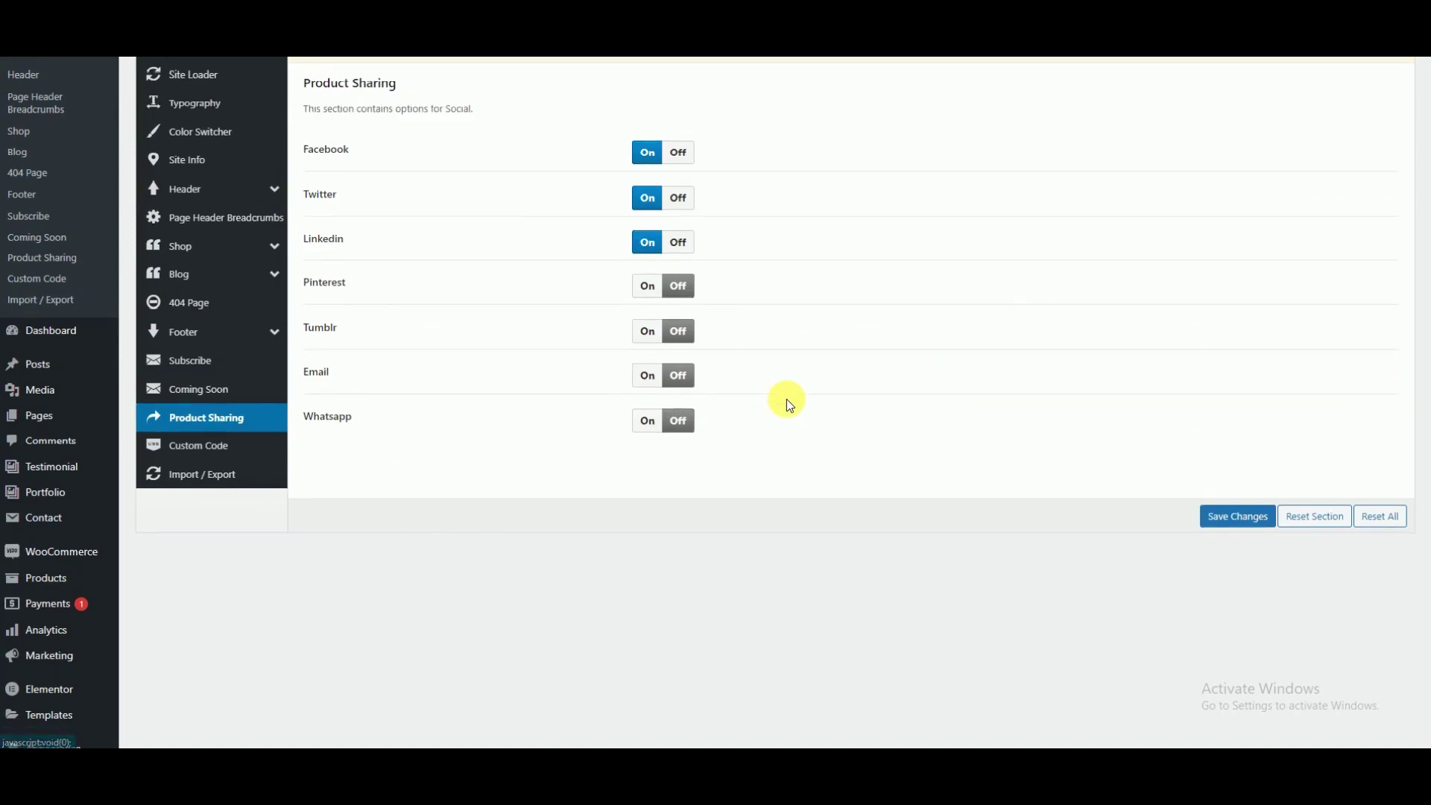
Step: Switch Facebook and Twitter product sharing off and back on
{"action": "scroll", "coordinate": [715, 276], "scroll_direction": "up", "scroll_amount": 2}
{"action": "left_click", "coordinate": [680, 250]}
{"action": "left_click", "coordinate": [676, 289]}
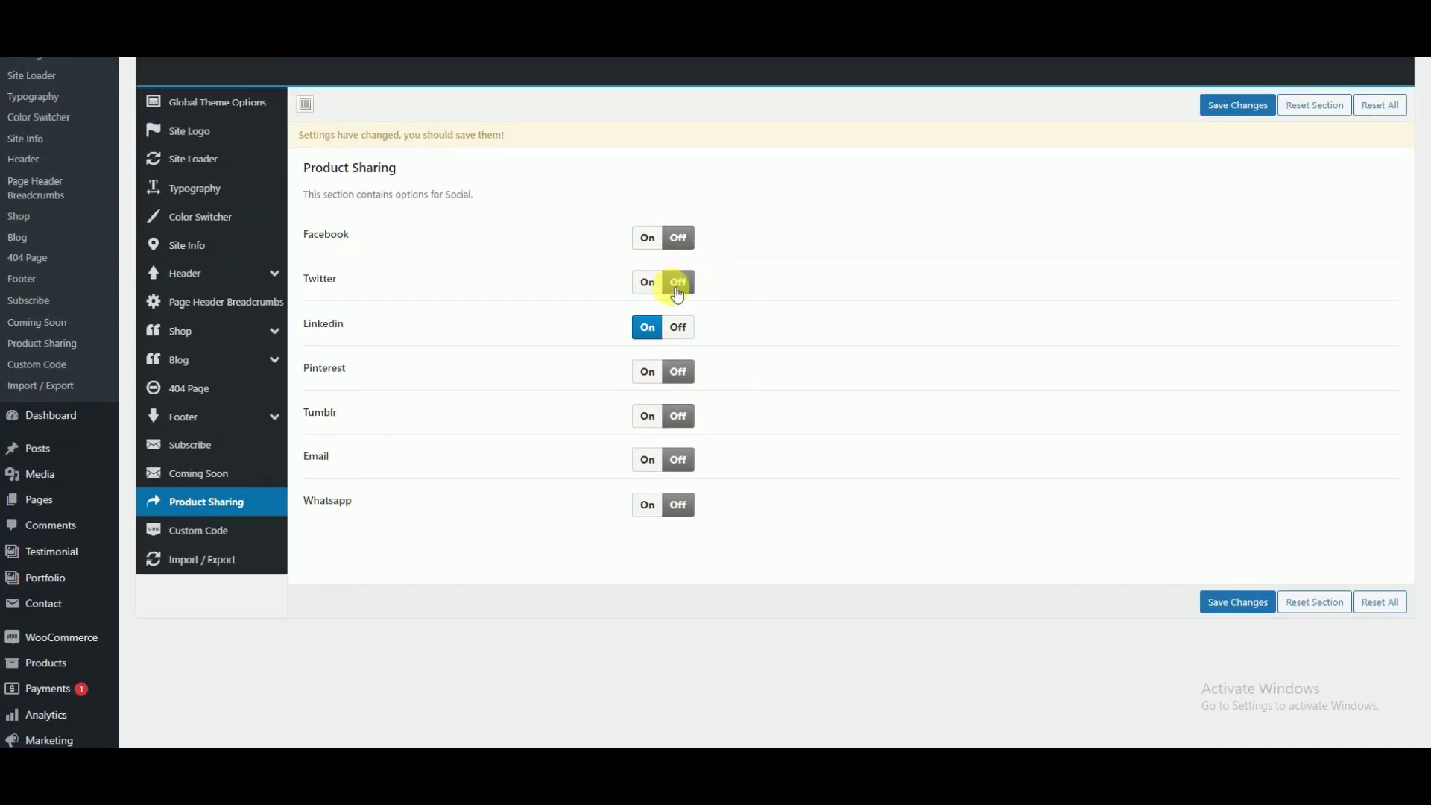
{"action": "left_click", "coordinate": [666, 329]}
{"action": "left_click", "coordinate": [649, 286]}
{"action": "left_click", "coordinate": [652, 240]}
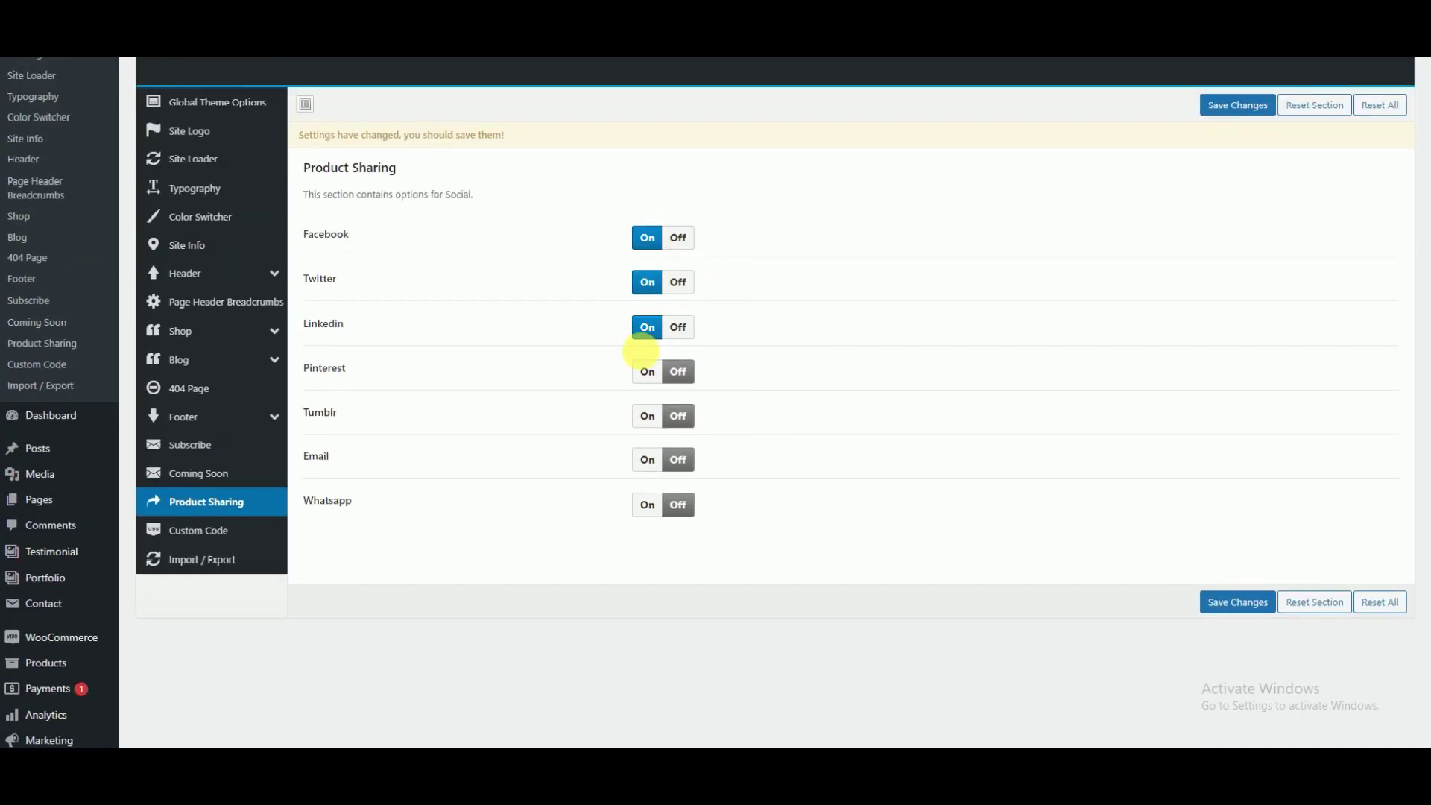
Step: Turn on Pinterest product sharing and open the Custom Code options
{"action": "left_click", "coordinate": [648, 376]}
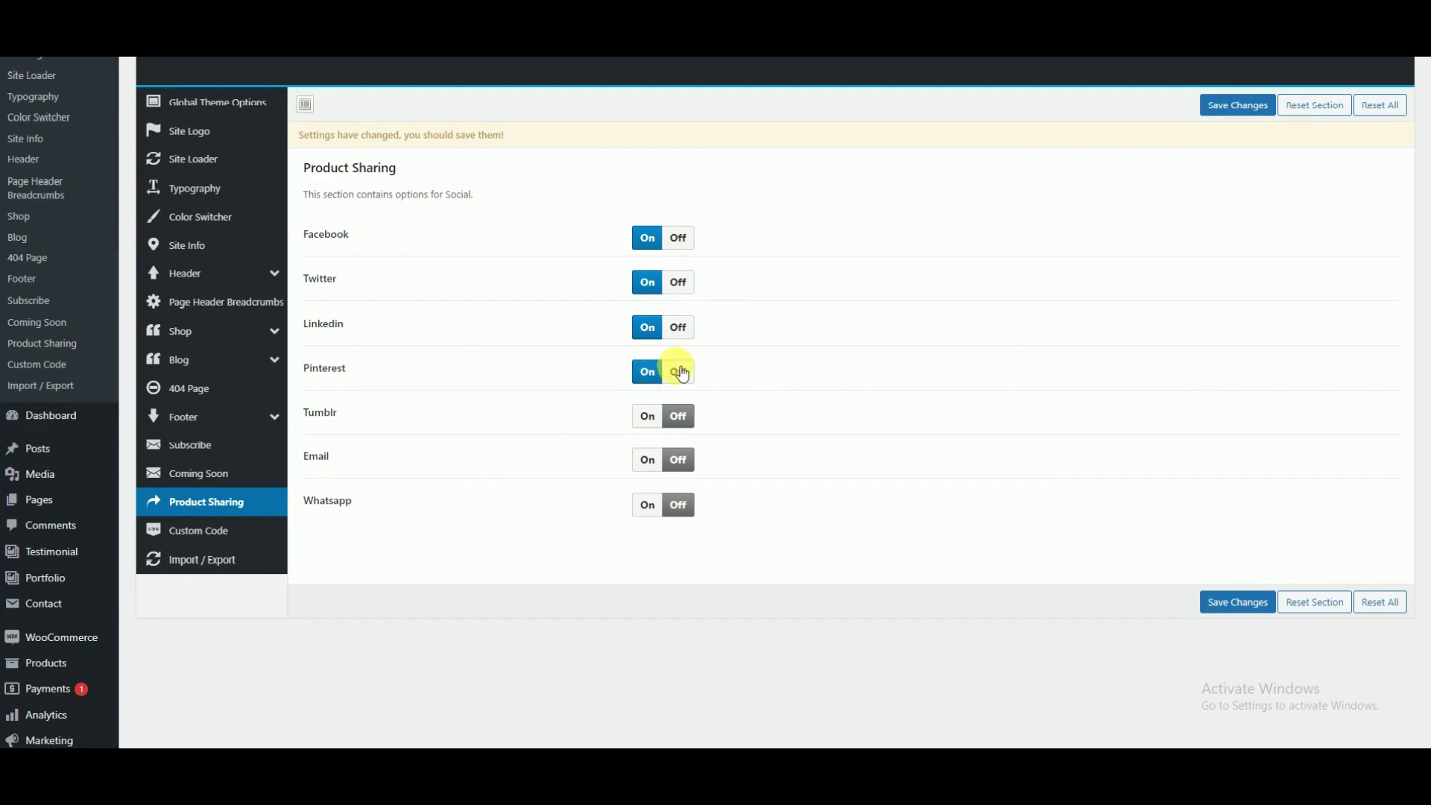
{"action": "left_click", "coordinate": [216, 532]}
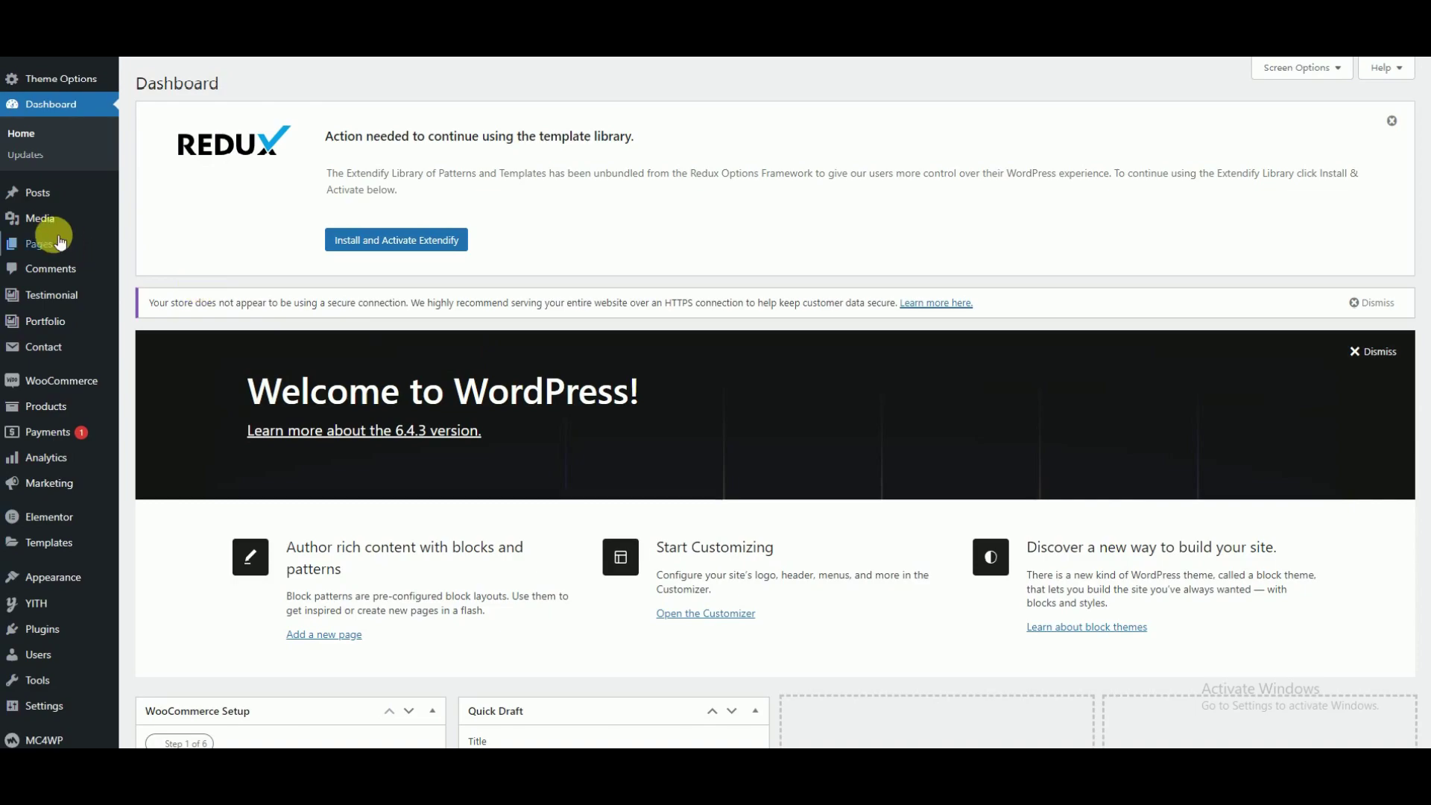
Step: Create a new page titled Demo and publish it
{"action": "mouse_move", "coordinate": [44, 238]}
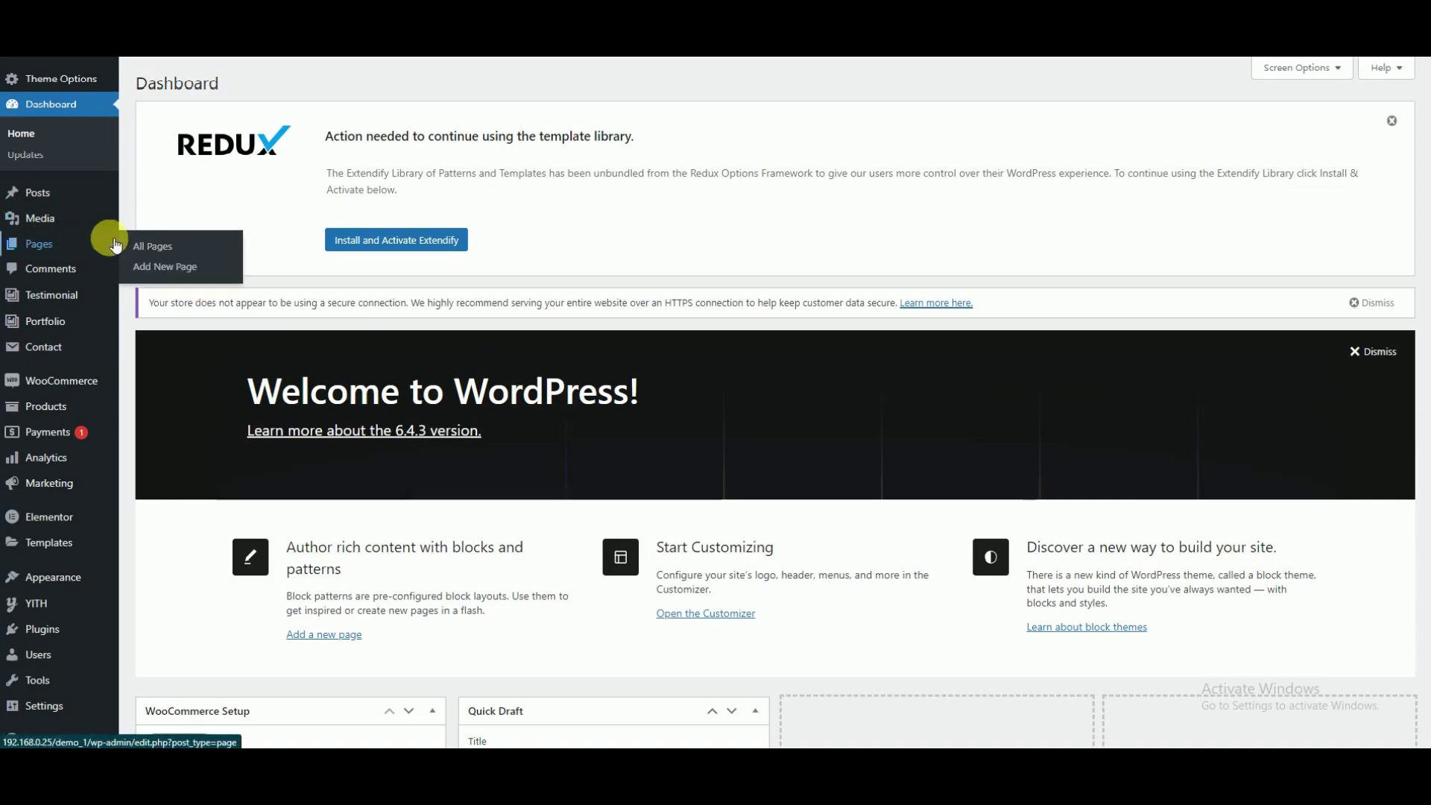
{"action": "left_click", "coordinate": [158, 265]}
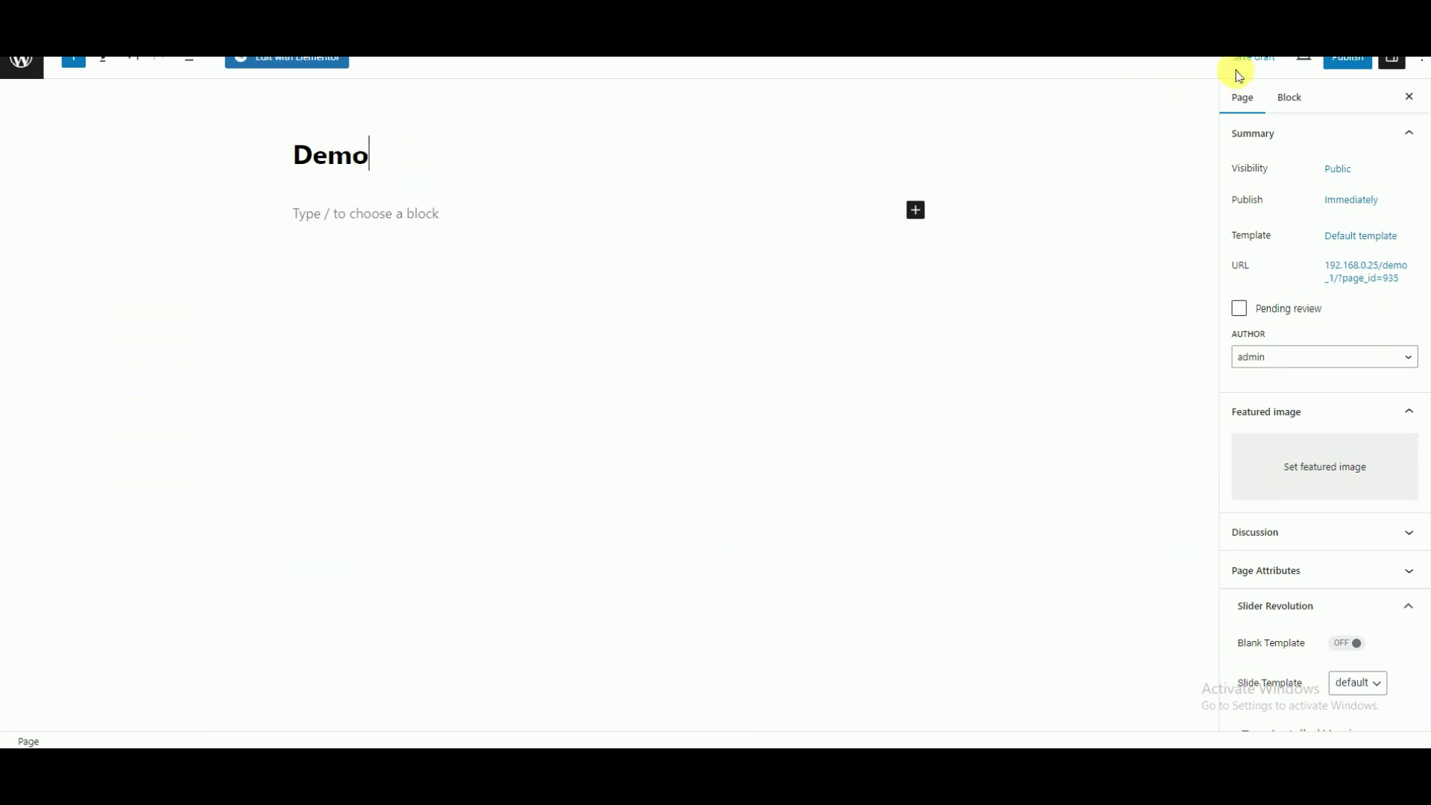
{"action": "left_click", "coordinate": [1351, 72]}
{"action": "left_click", "coordinate": [1276, 64]}
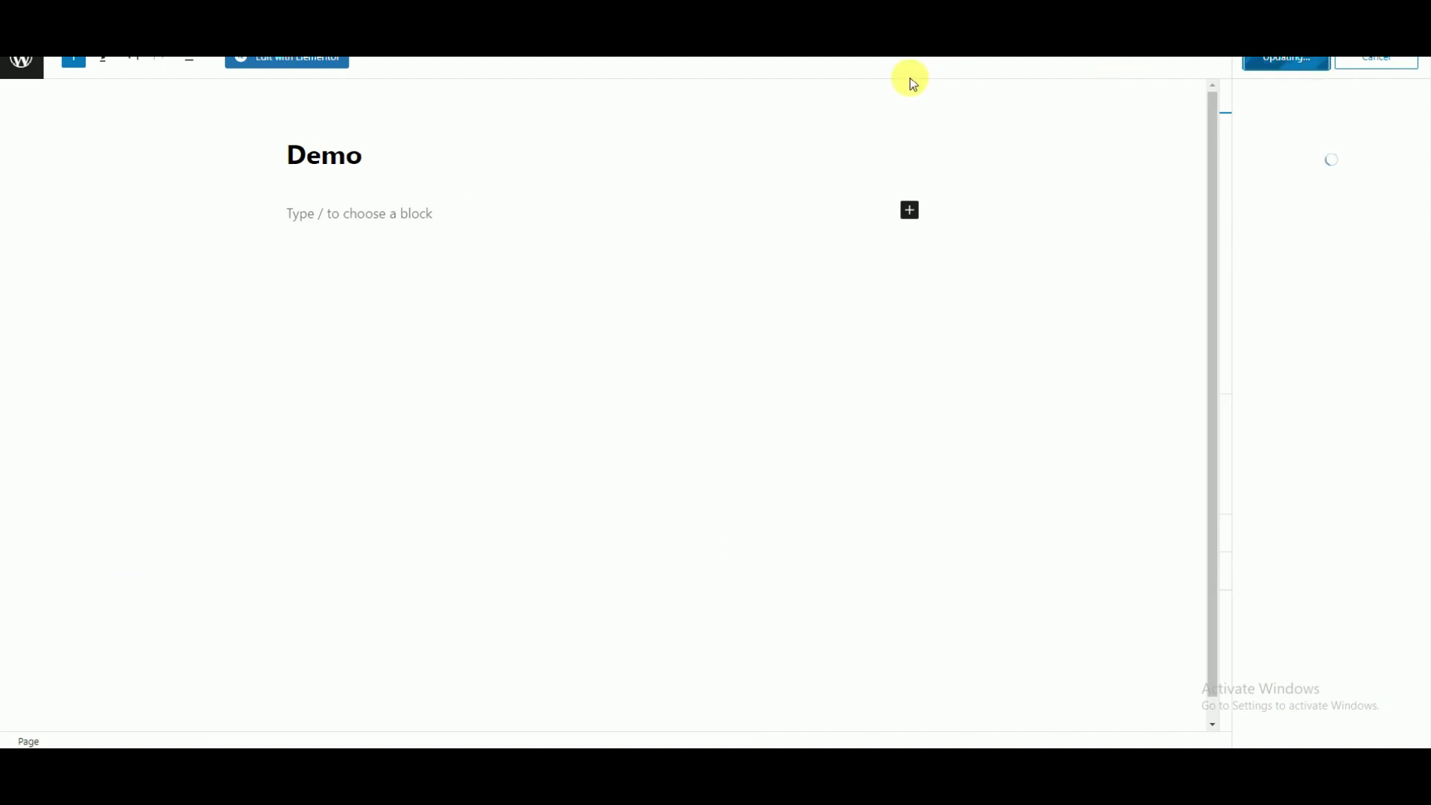
Step: Open the Demo page in the Elementor editor and look through the available widgets down to the threads group
{"action": "left_click", "coordinate": [330, 69]}
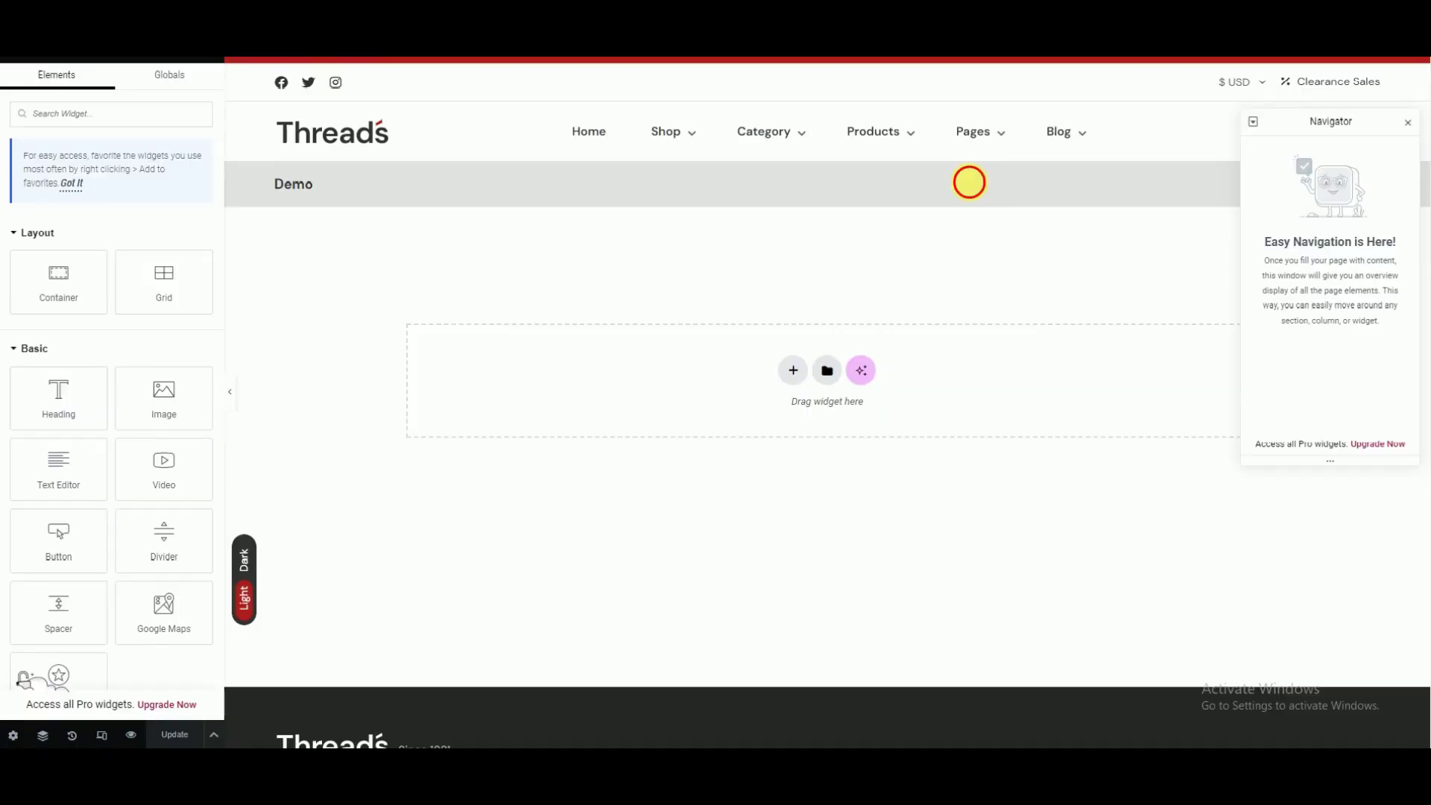
{"action": "scroll", "coordinate": [153, 354], "scroll_direction": "down", "scroll_amount": 20}
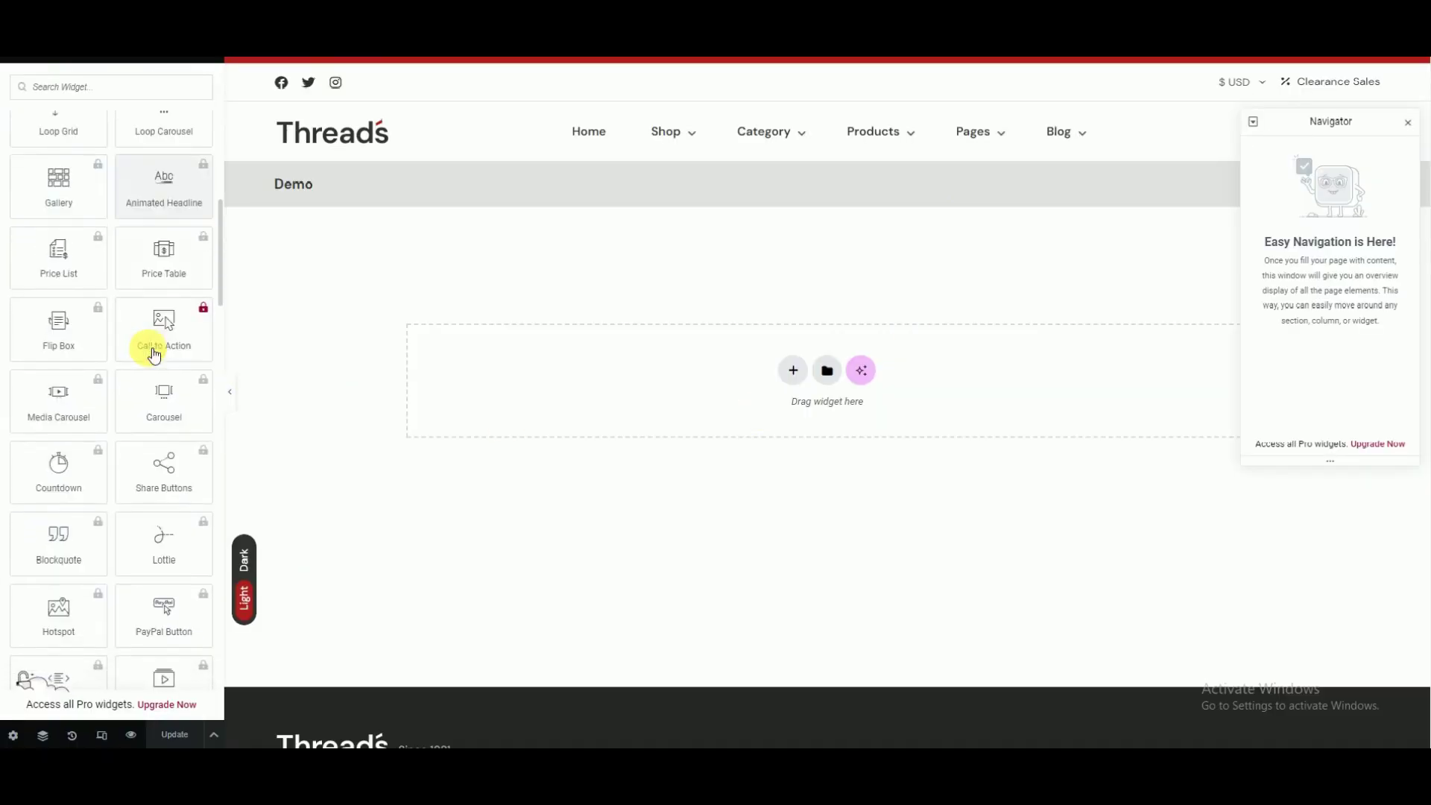
{"action": "scroll", "coordinate": [153, 354], "scroll_direction": "down", "scroll_amount": 15}
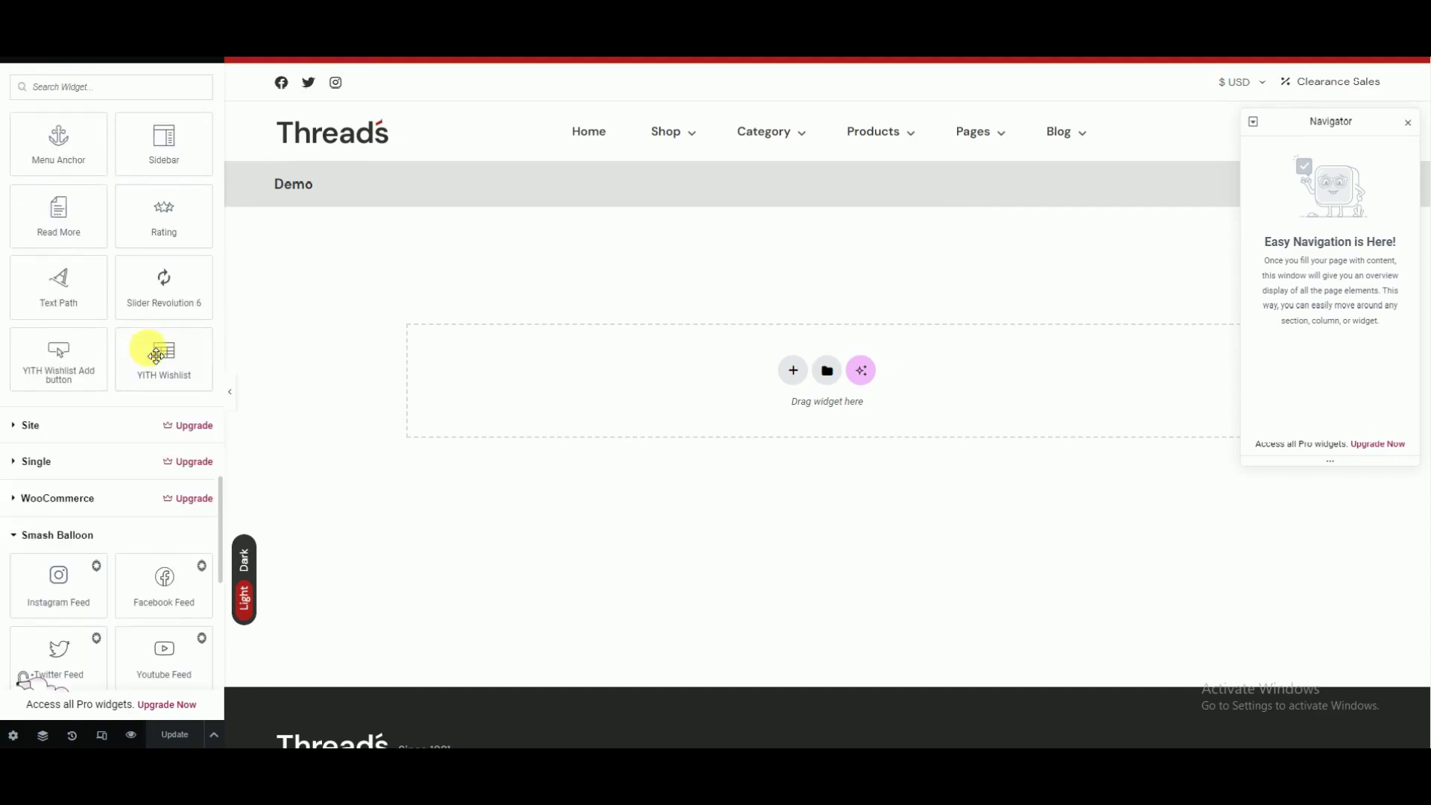
{"action": "scroll", "coordinate": [147, 348], "scroll_direction": "down", "scroll_amount": 2}
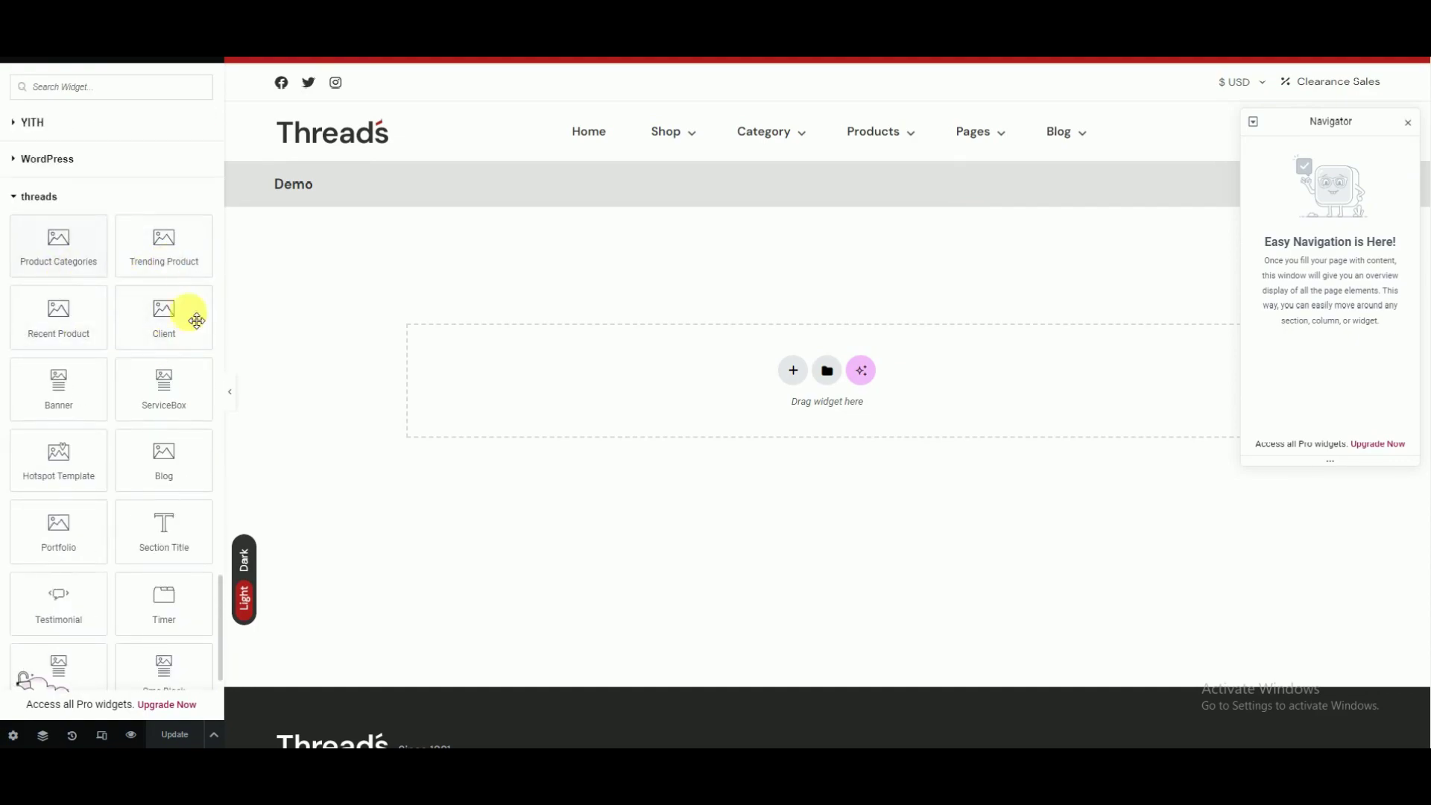
{"action": "scroll", "coordinate": [109, 455], "scroll_direction": "down", "scroll_amount": 3}
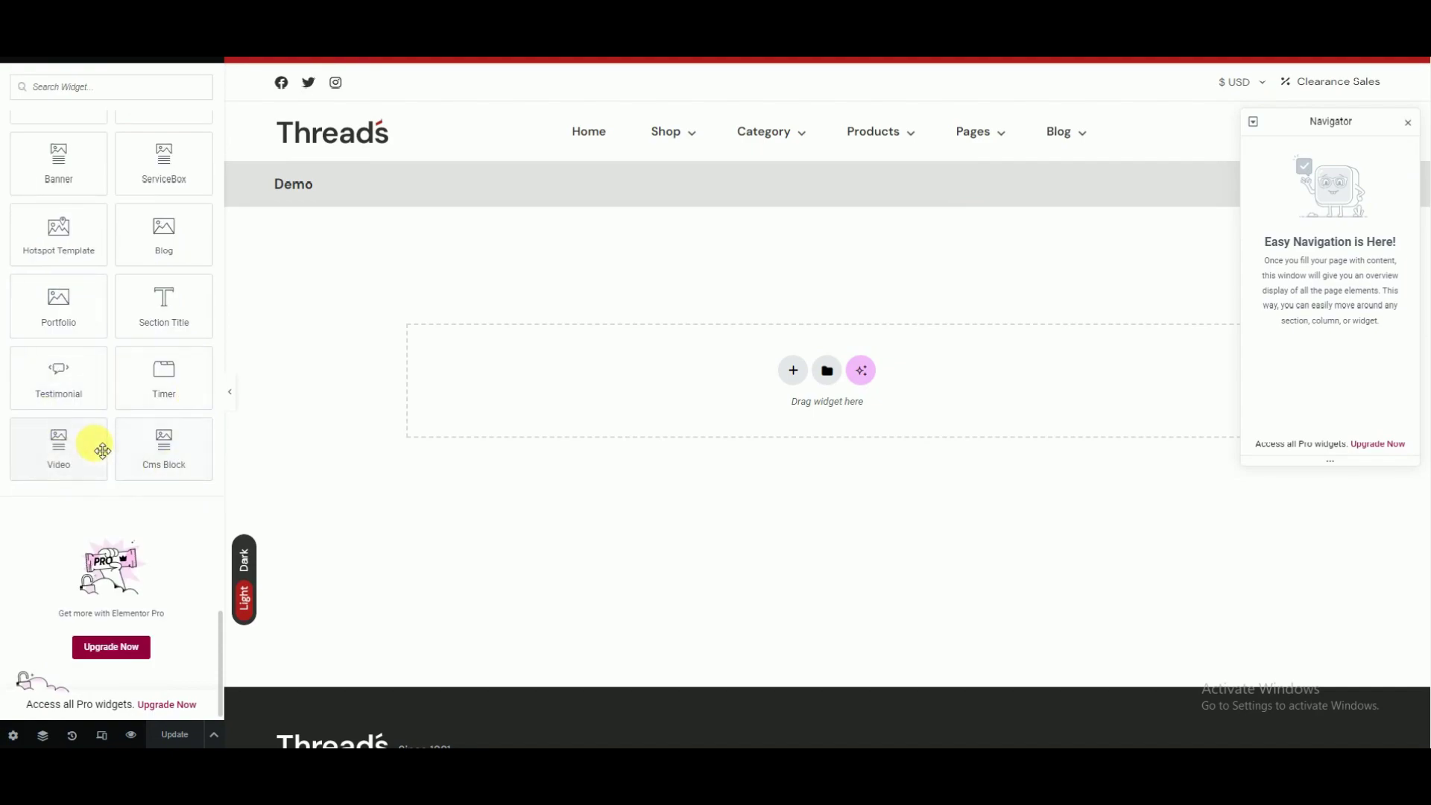
Step: Add a single-column Flexbox container to the Demo page and nest another container inside it
{"action": "left_click", "coordinate": [792, 370]}
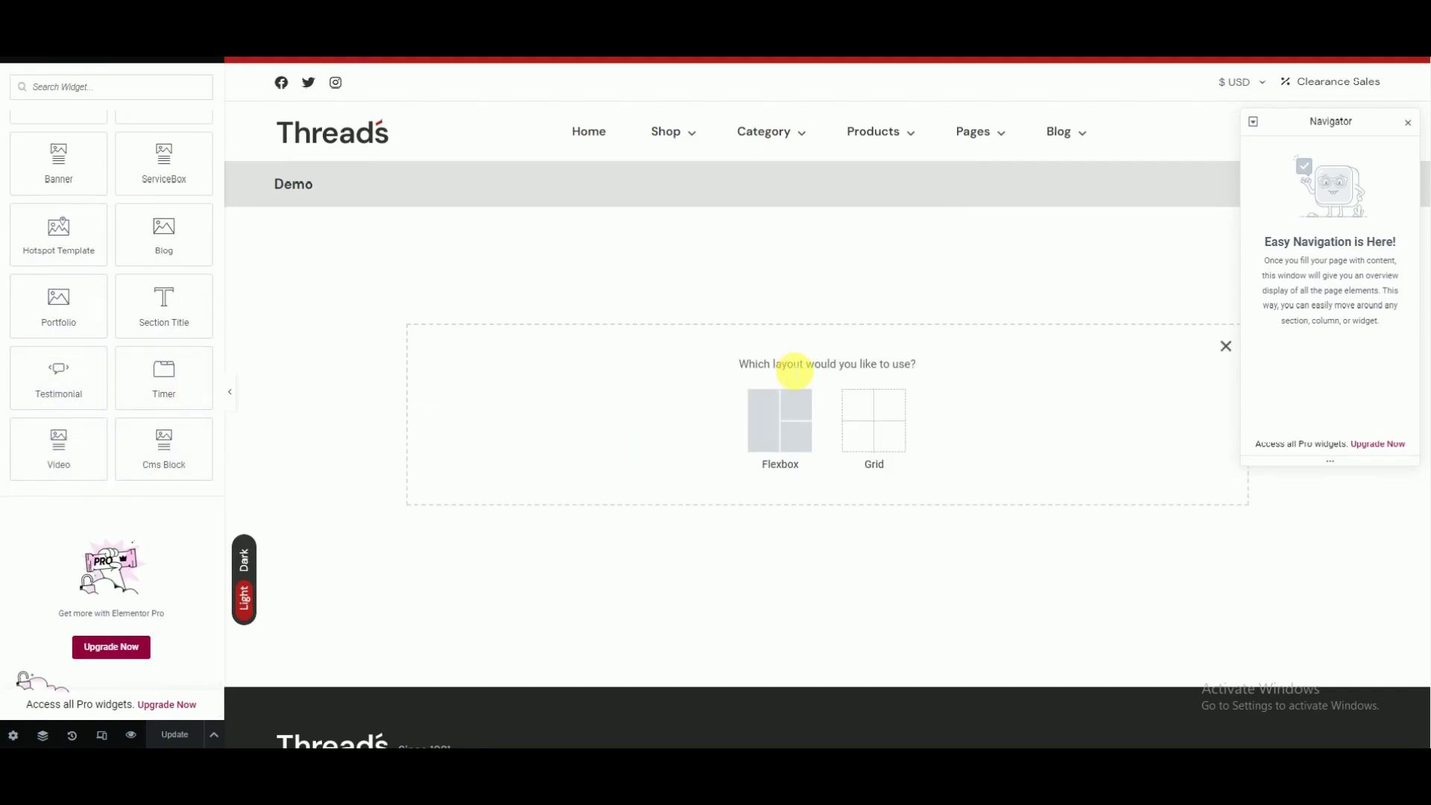
{"action": "left_click", "coordinate": [781, 414]}
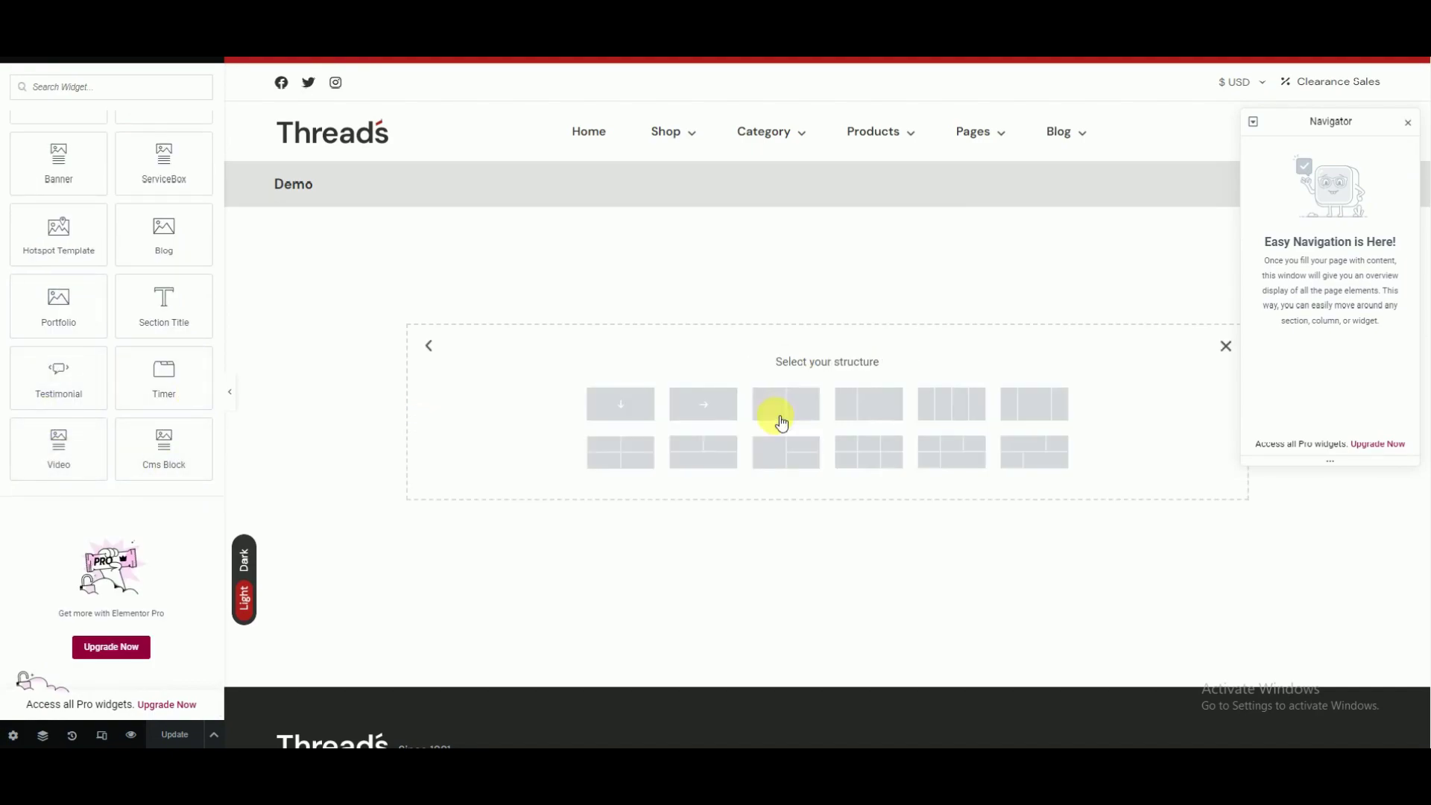
{"action": "left_click", "coordinate": [631, 413]}
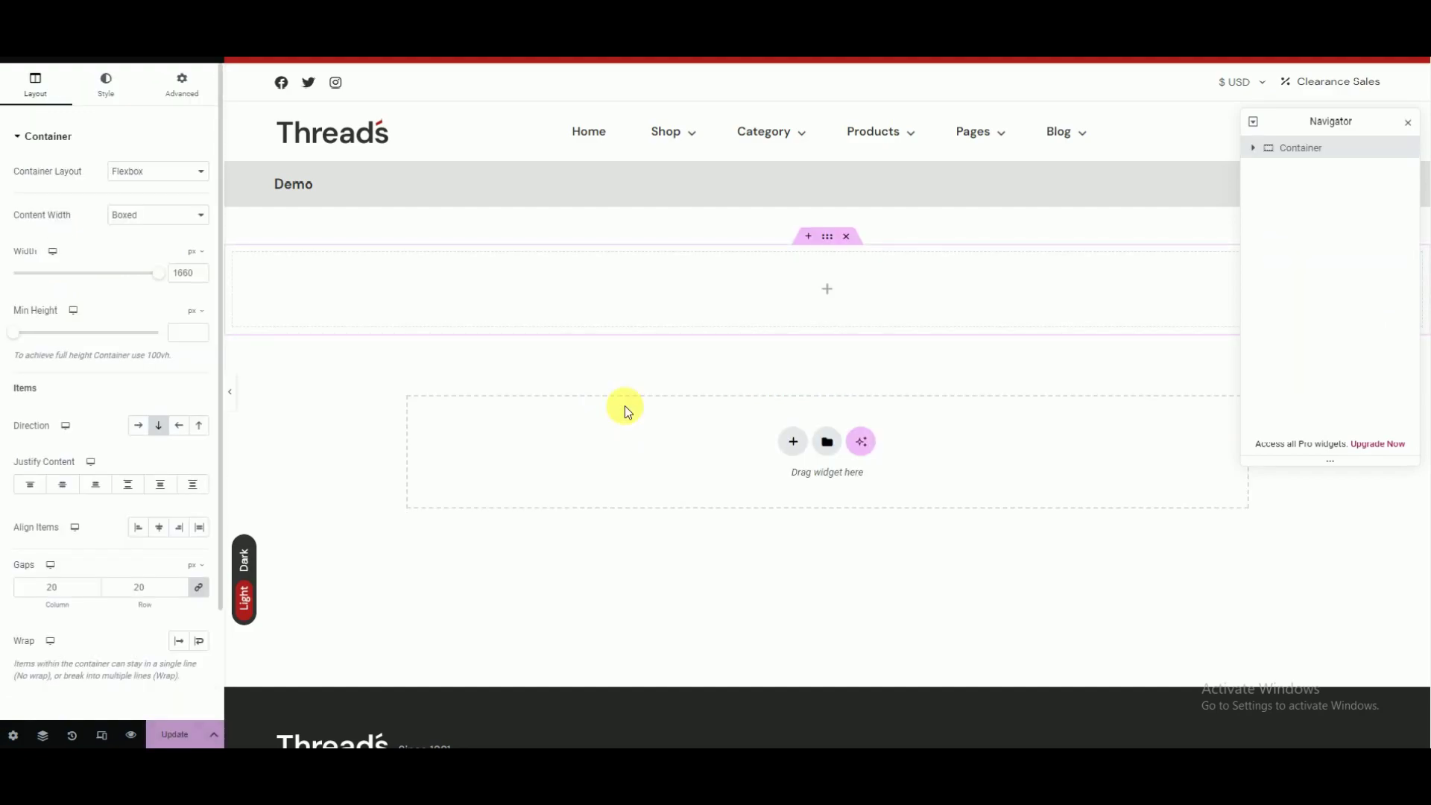
{"action": "left_click", "coordinate": [827, 292]}
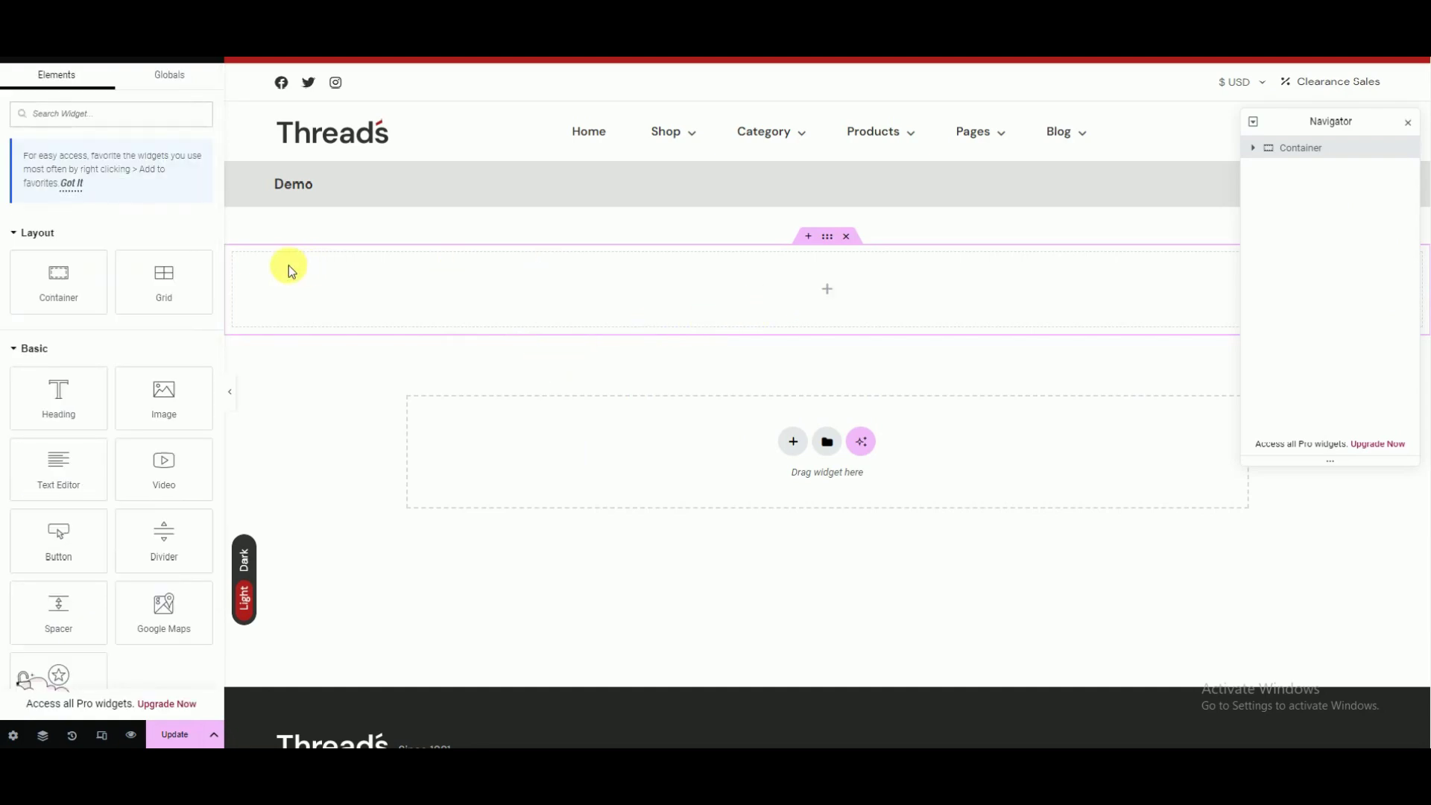
{"action": "left_click_drag", "start_coordinate": [68, 259], "coordinate": [497, 293]}
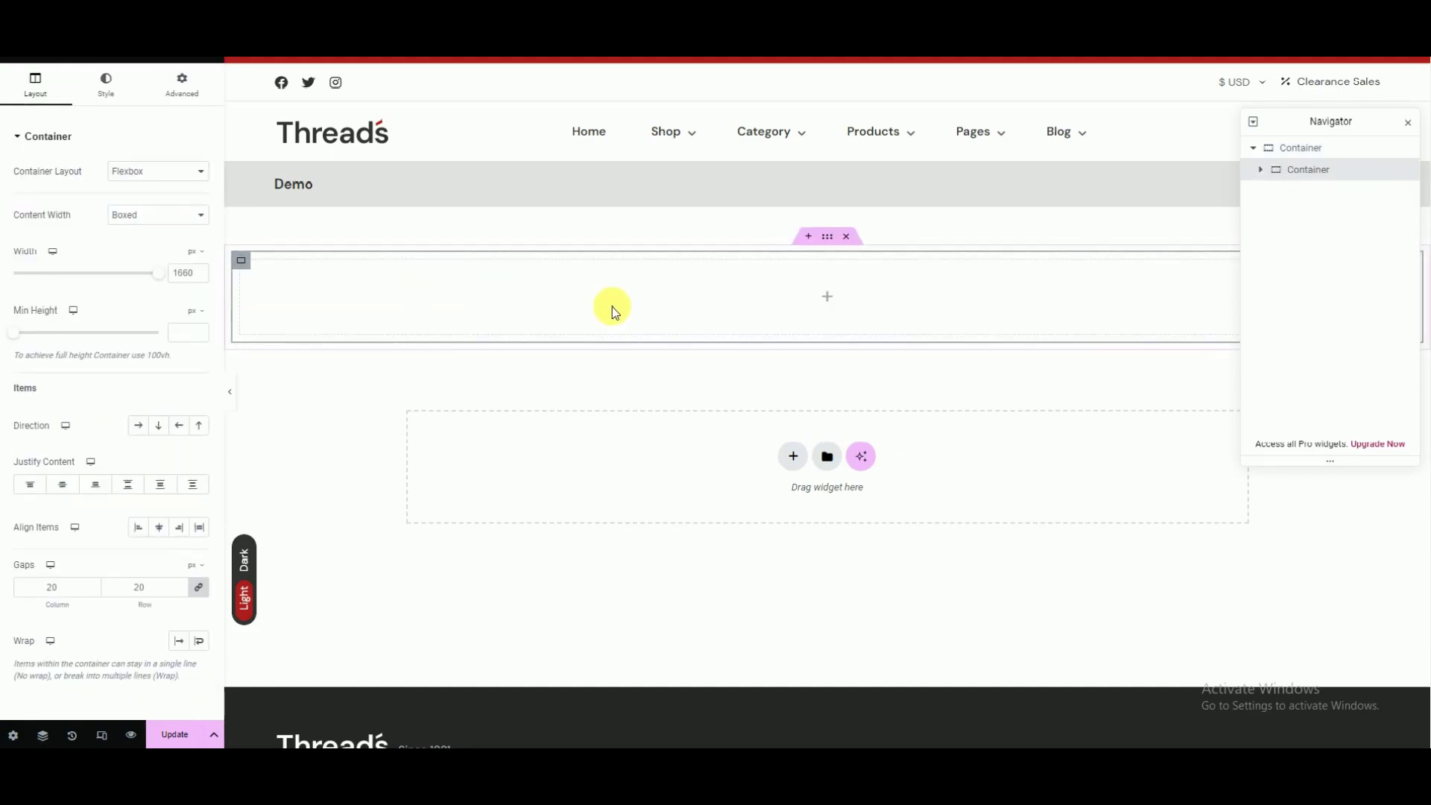
Step: Try to duplicate the nested container on the Demo page
{"action": "right_click", "coordinate": [241, 261]}
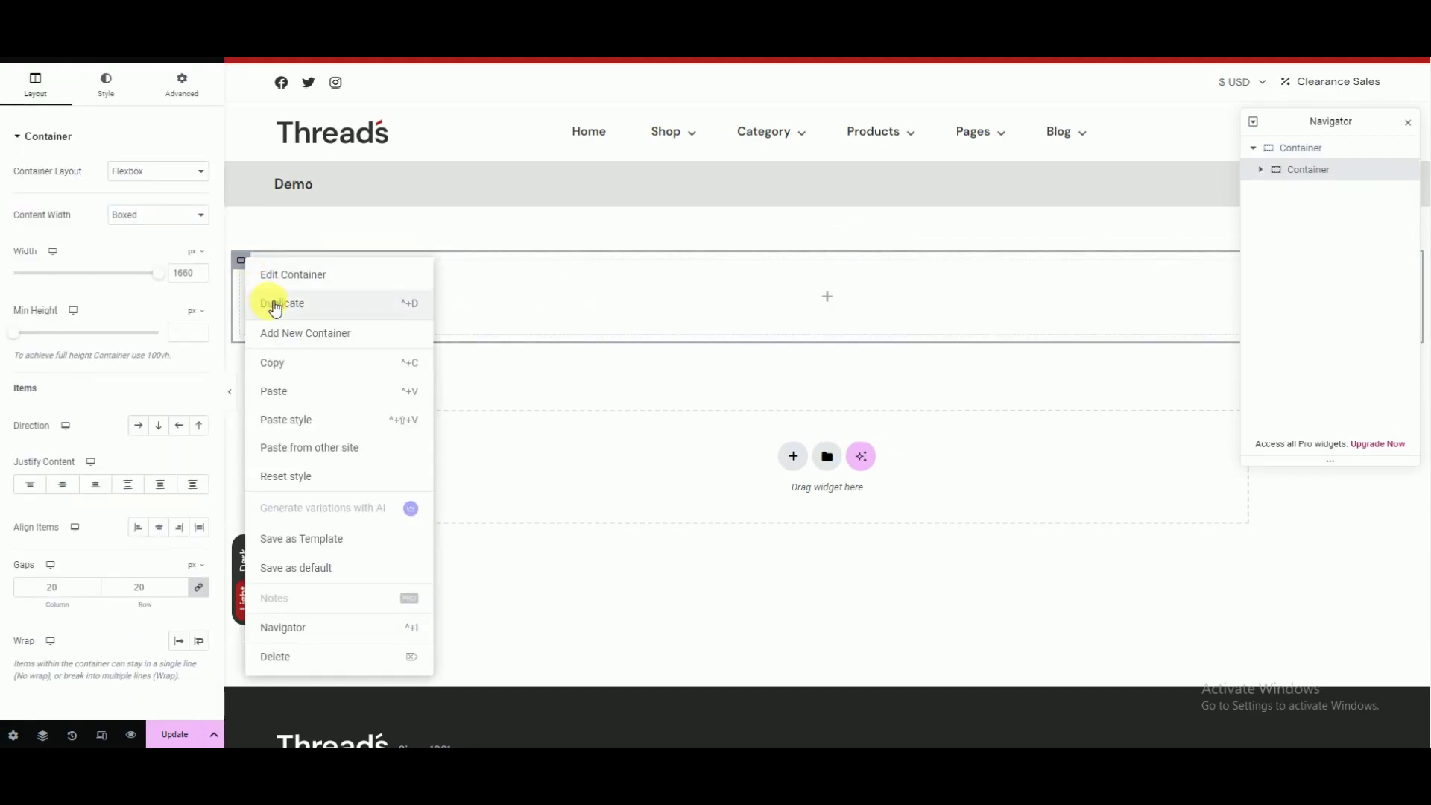
{"action": "left_click", "coordinate": [281, 302]}
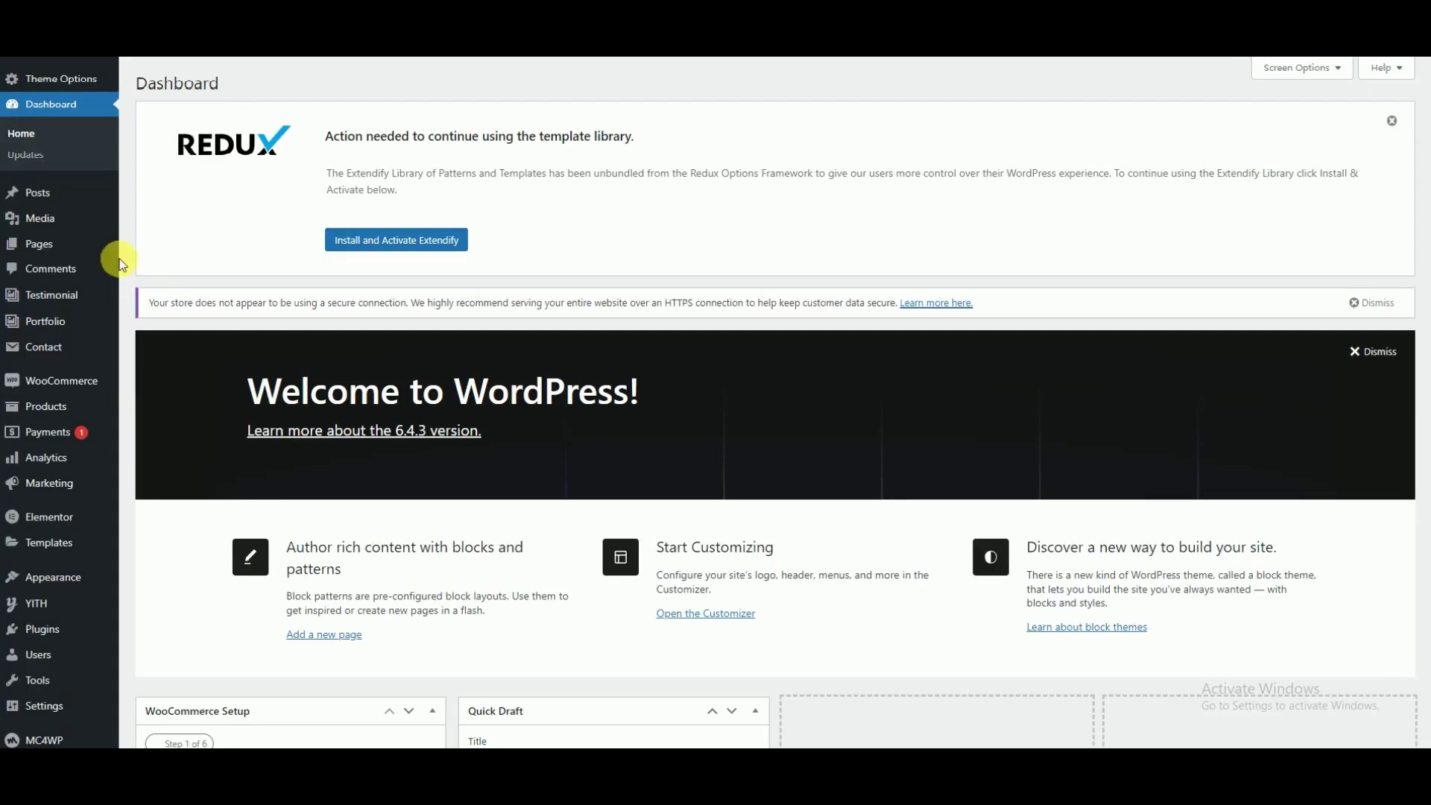
Step: Create a new post titled Blog Title and publish it
{"action": "mouse_move", "coordinate": [37, 192]}
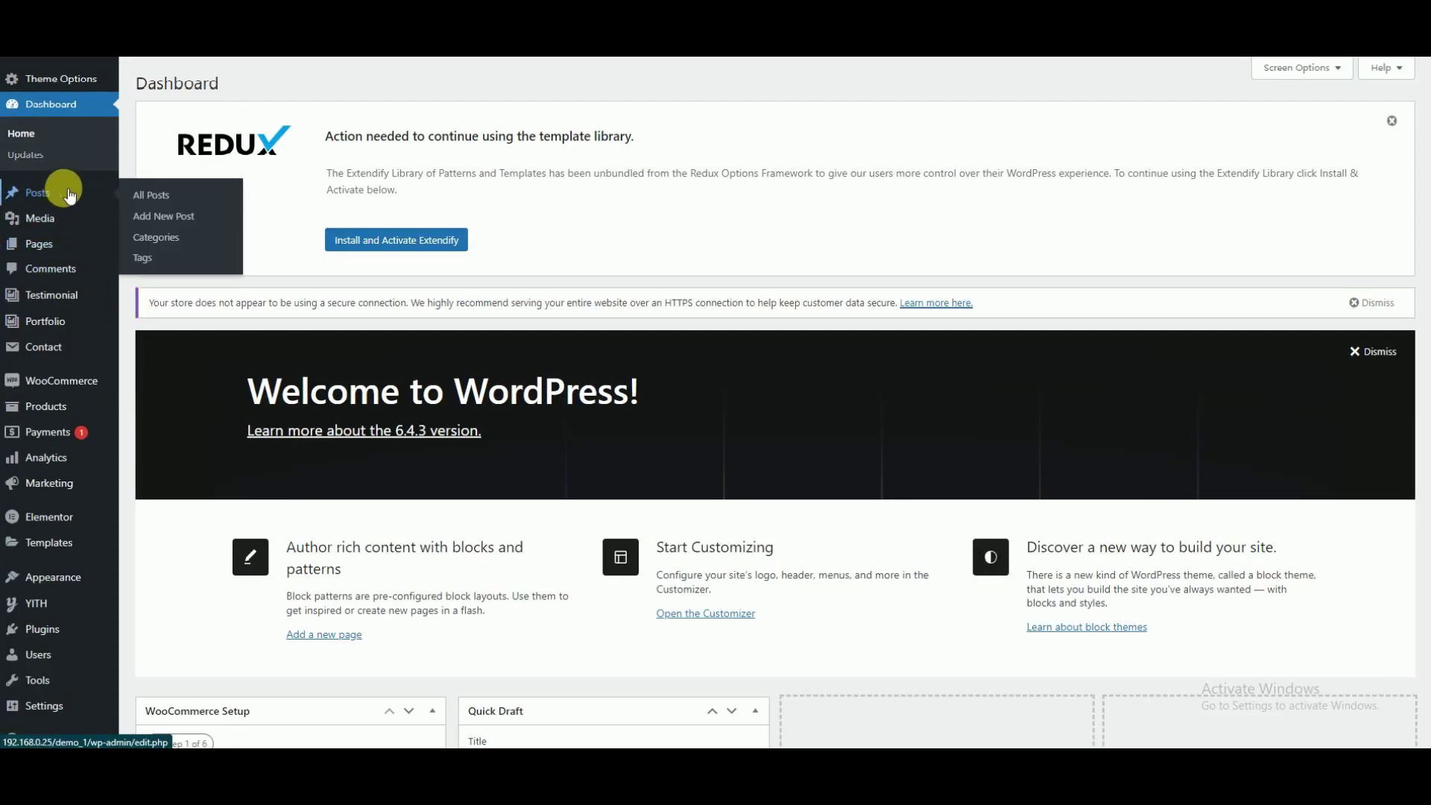
{"action": "left_click", "coordinate": [158, 218]}
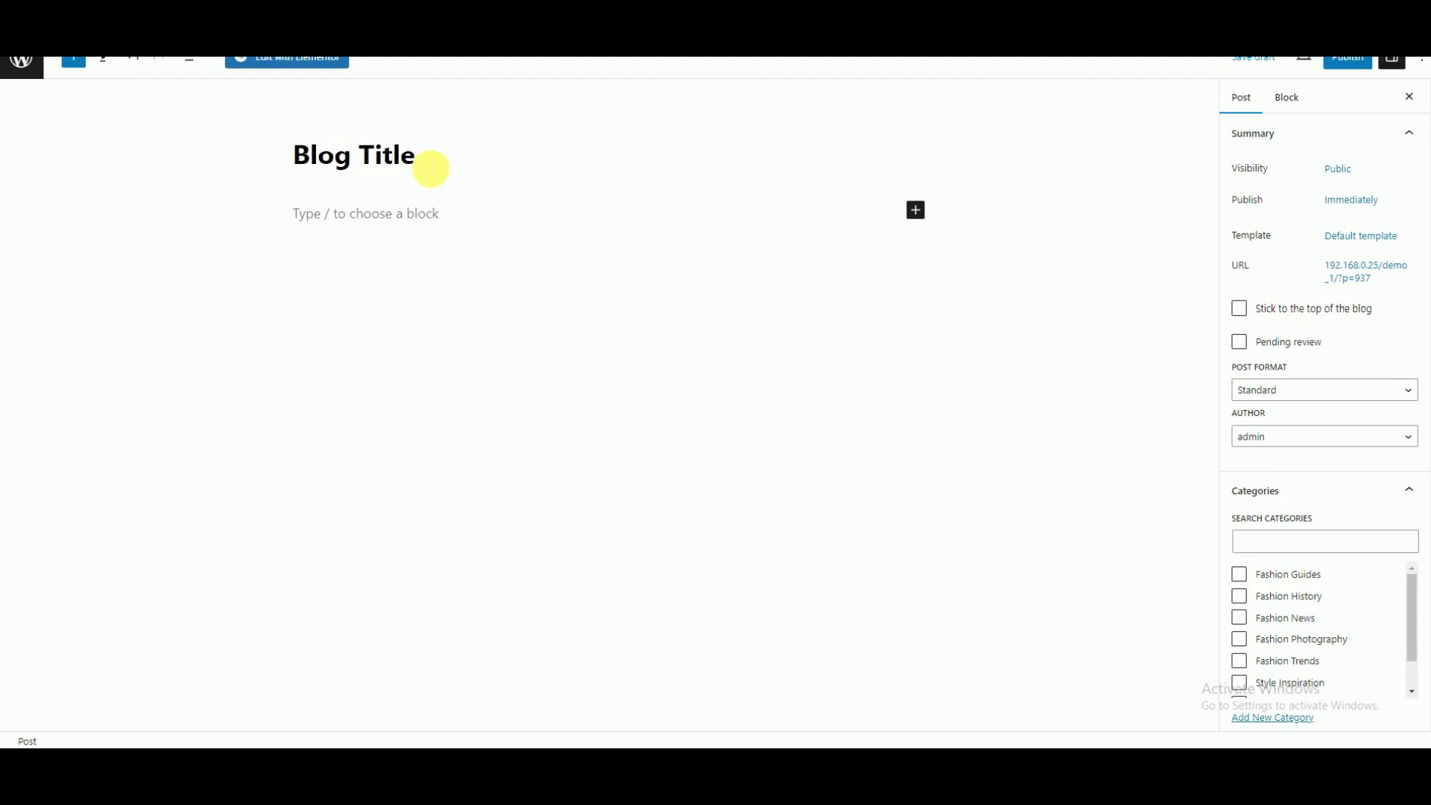
{"action": "left_click", "coordinate": [1347, 61]}
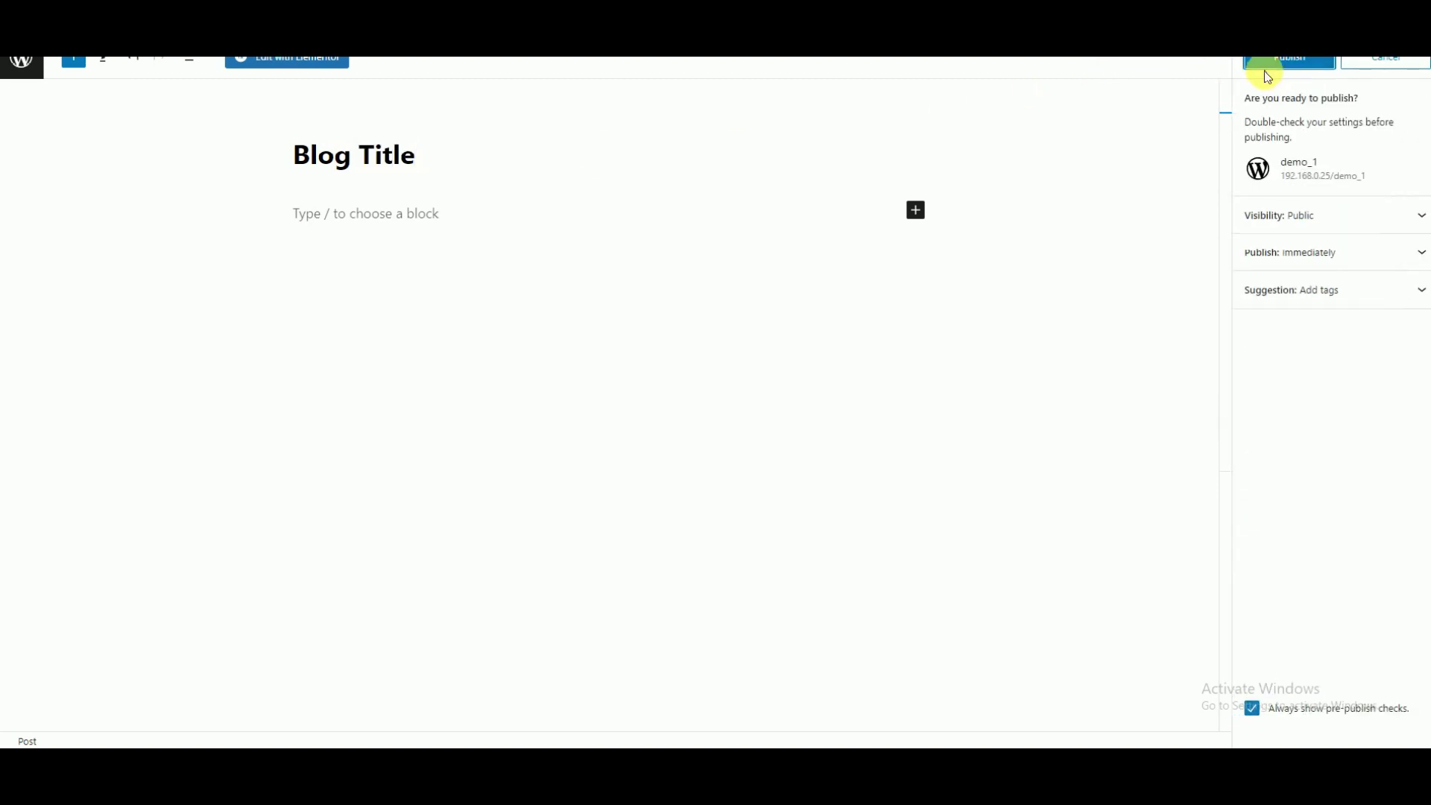
{"action": "left_click", "coordinate": [1264, 66]}
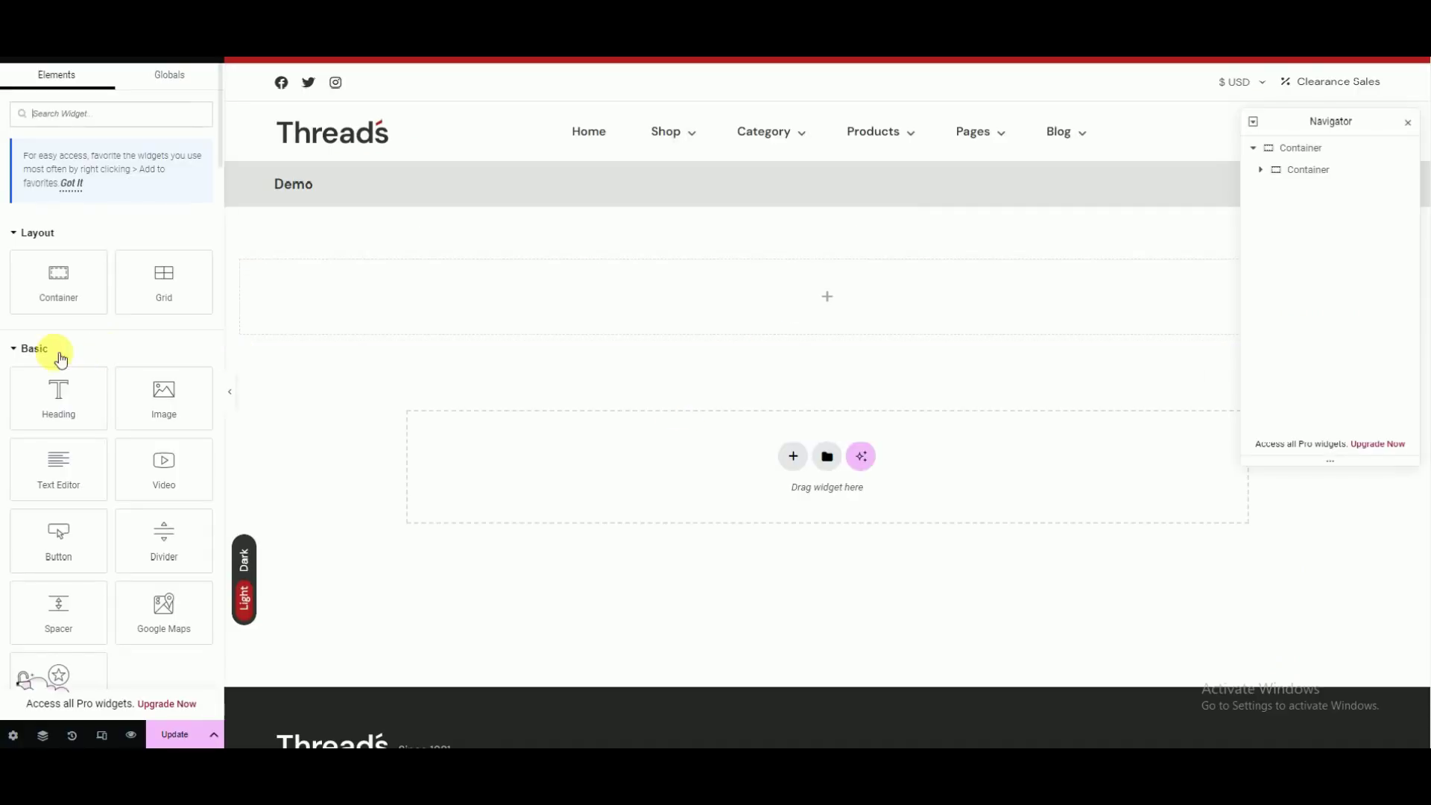
Step: Place the Blog widget from the threads group in the Demo page's nested container
{"action": "scroll", "coordinate": [60, 360], "scroll_direction": "down", "scroll_amount": 15}
{"action": "scroll", "coordinate": [59, 359], "scroll_direction": "down", "scroll_amount": 10}
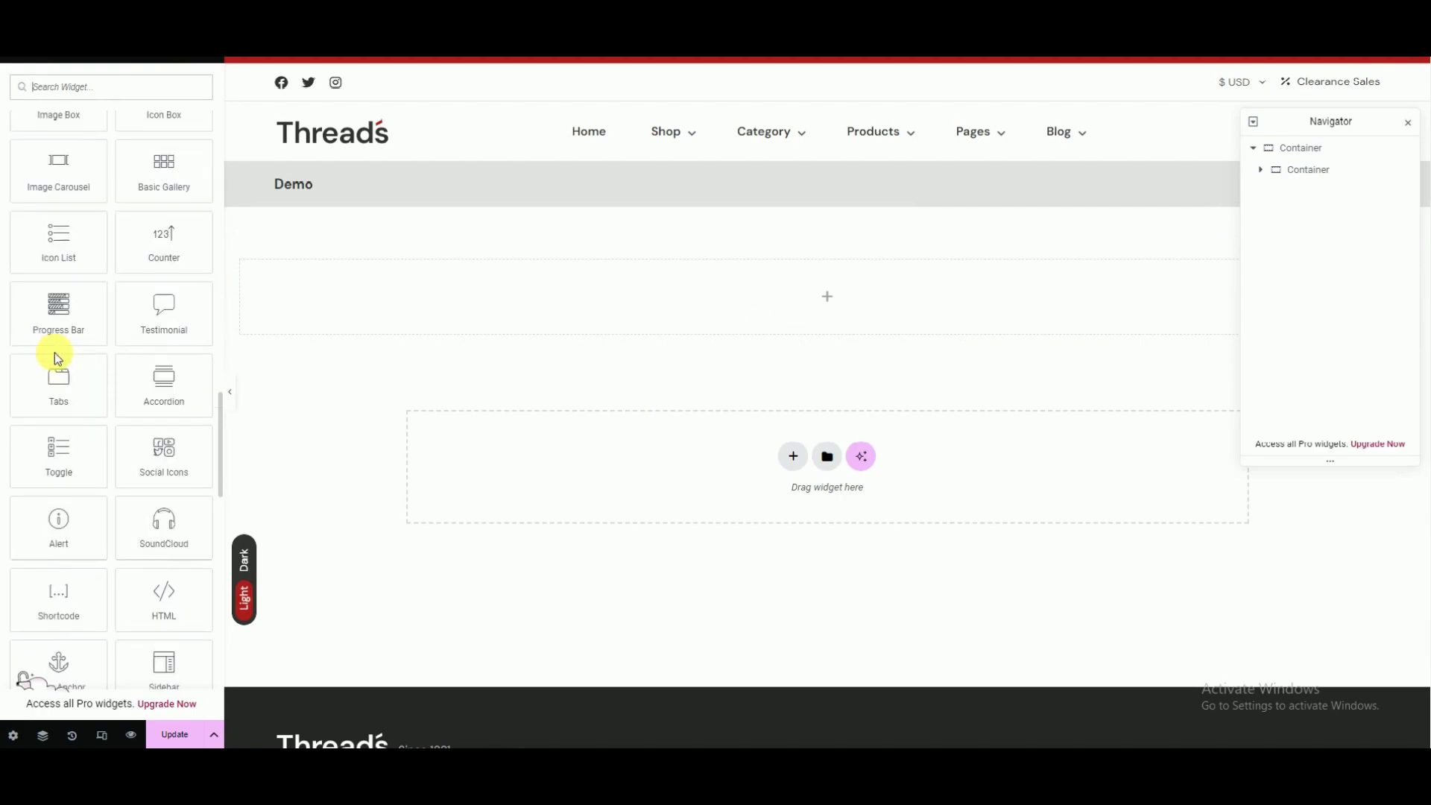
{"action": "scroll", "coordinate": [61, 360], "scroll_direction": "down", "scroll_amount": 8}
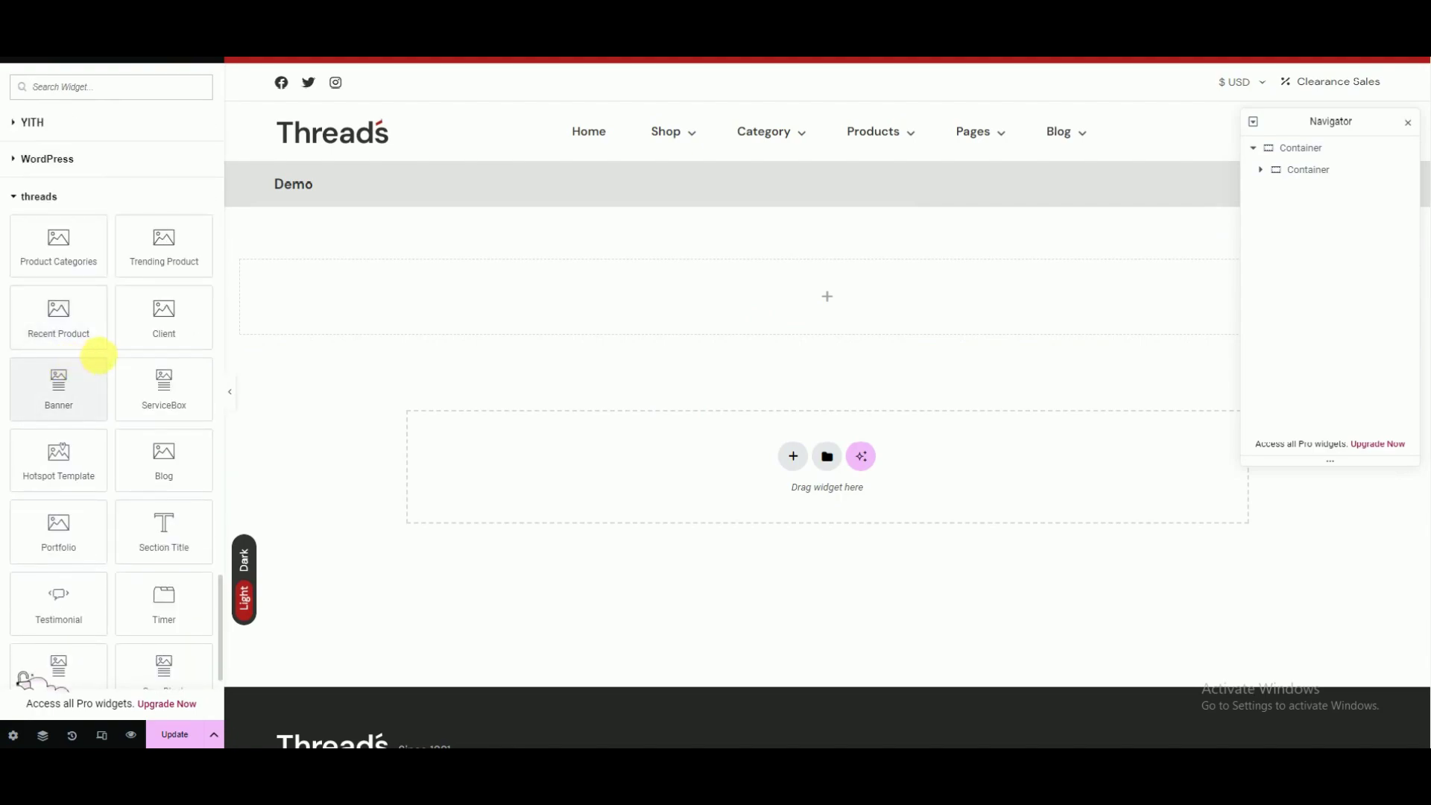
{"action": "scroll", "coordinate": [112, 346], "scroll_direction": "down", "scroll_amount": 1}
{"action": "left_click_drag", "start_coordinate": [160, 393], "coordinate": [368, 297]}
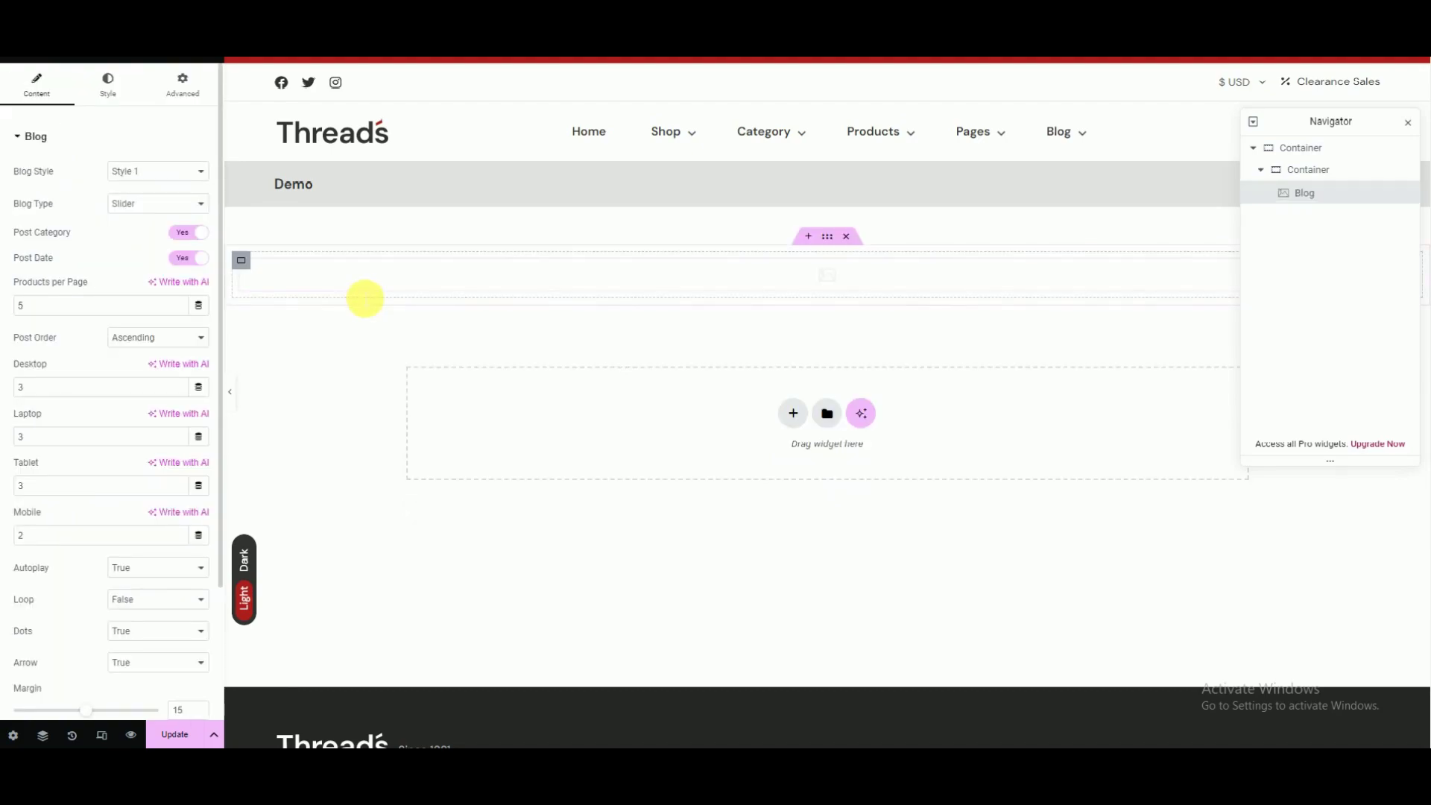
Step: Change the Blog widget's Blog Type to Grid
{"action": "left_click", "coordinate": [119, 204]}
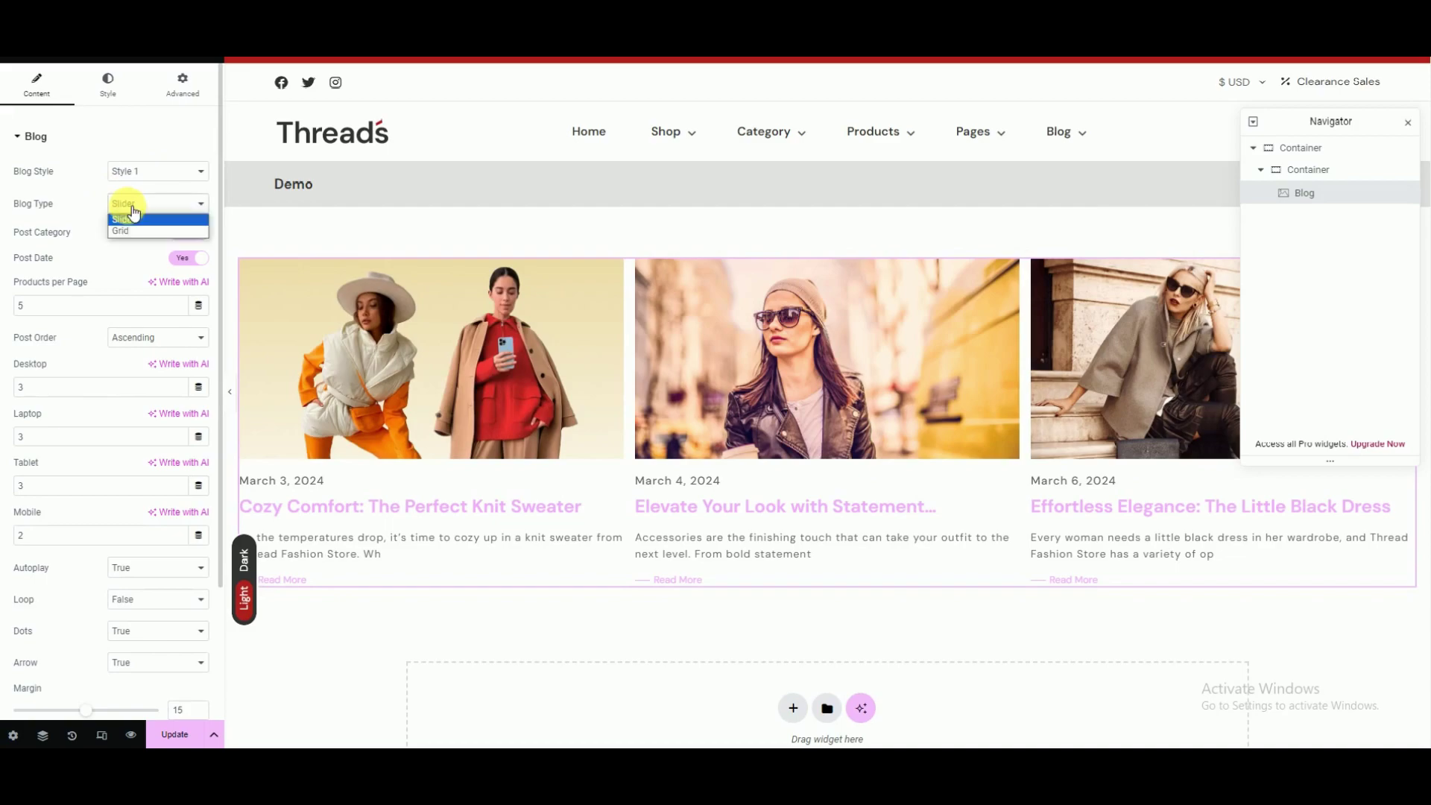
{"action": "left_click", "coordinate": [131, 231]}
{"action": "scroll", "coordinate": [393, 319], "scroll_direction": "down", "scroll_amount": 2}
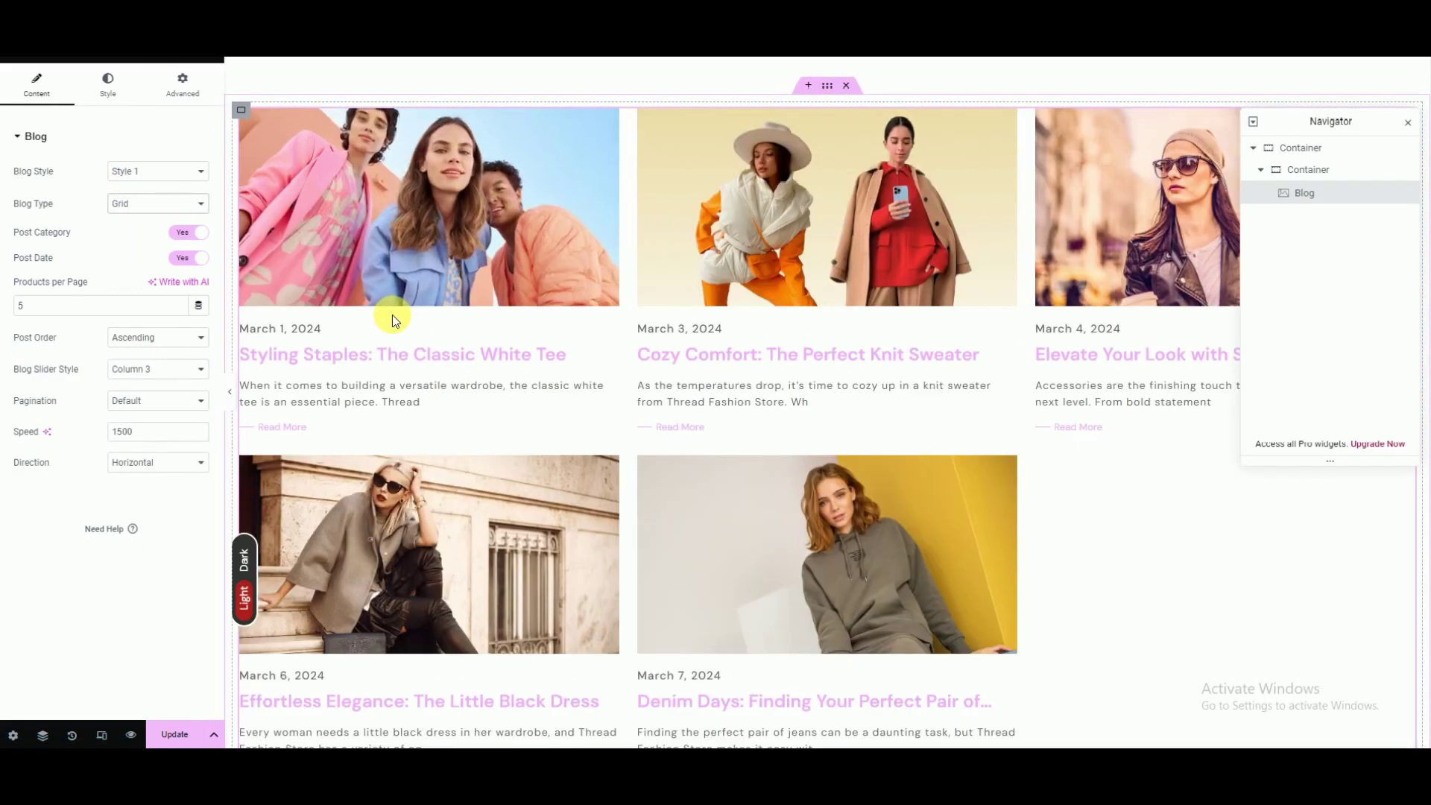
Step: Set the Blog widget's Products per Page to 6 and review the grid of posts
{"action": "scroll", "coordinate": [392, 315], "scroll_direction": "down", "scroll_amount": 2}
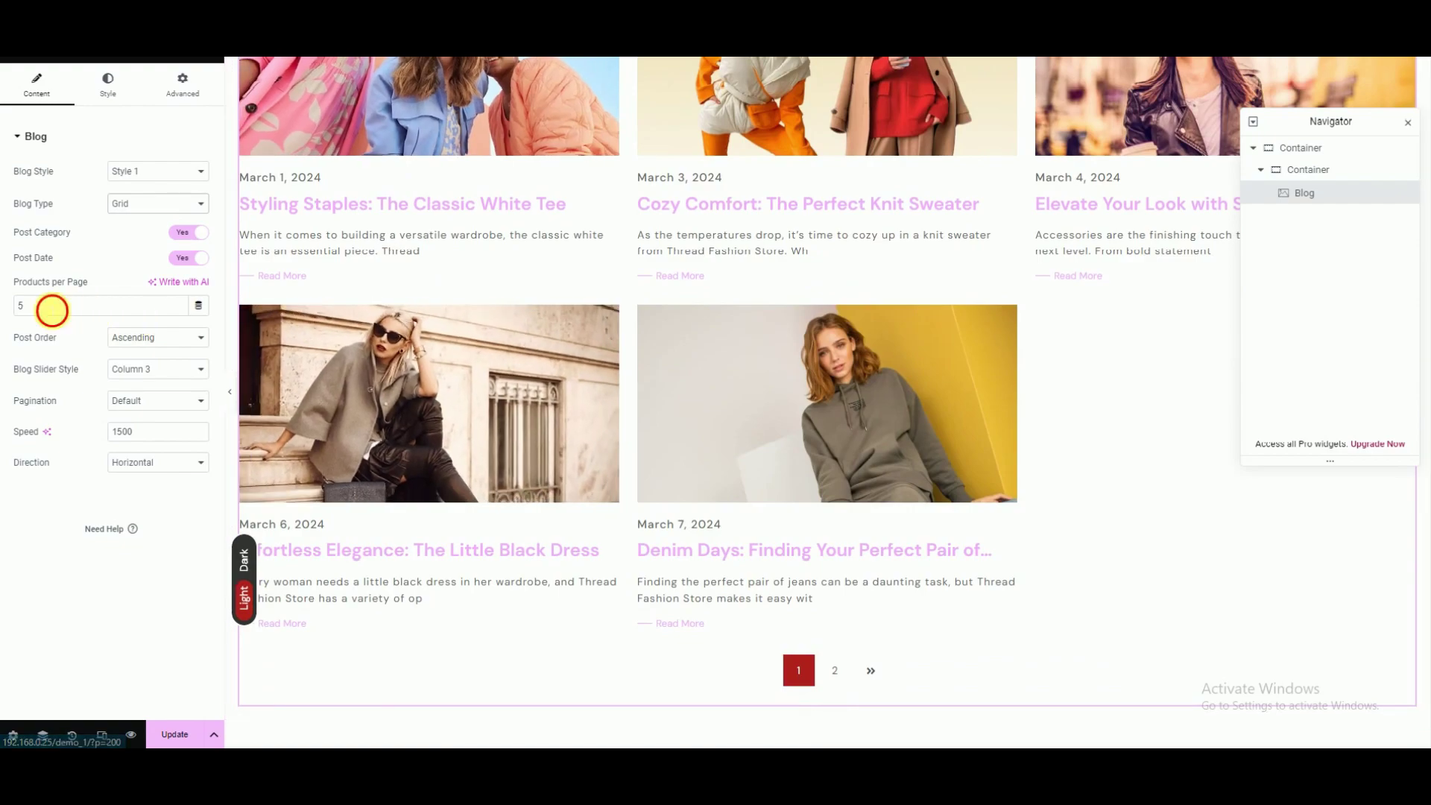
{"action": "scroll", "coordinate": [7, 310], "scroll_direction": "up", "scroll_amount": 1}
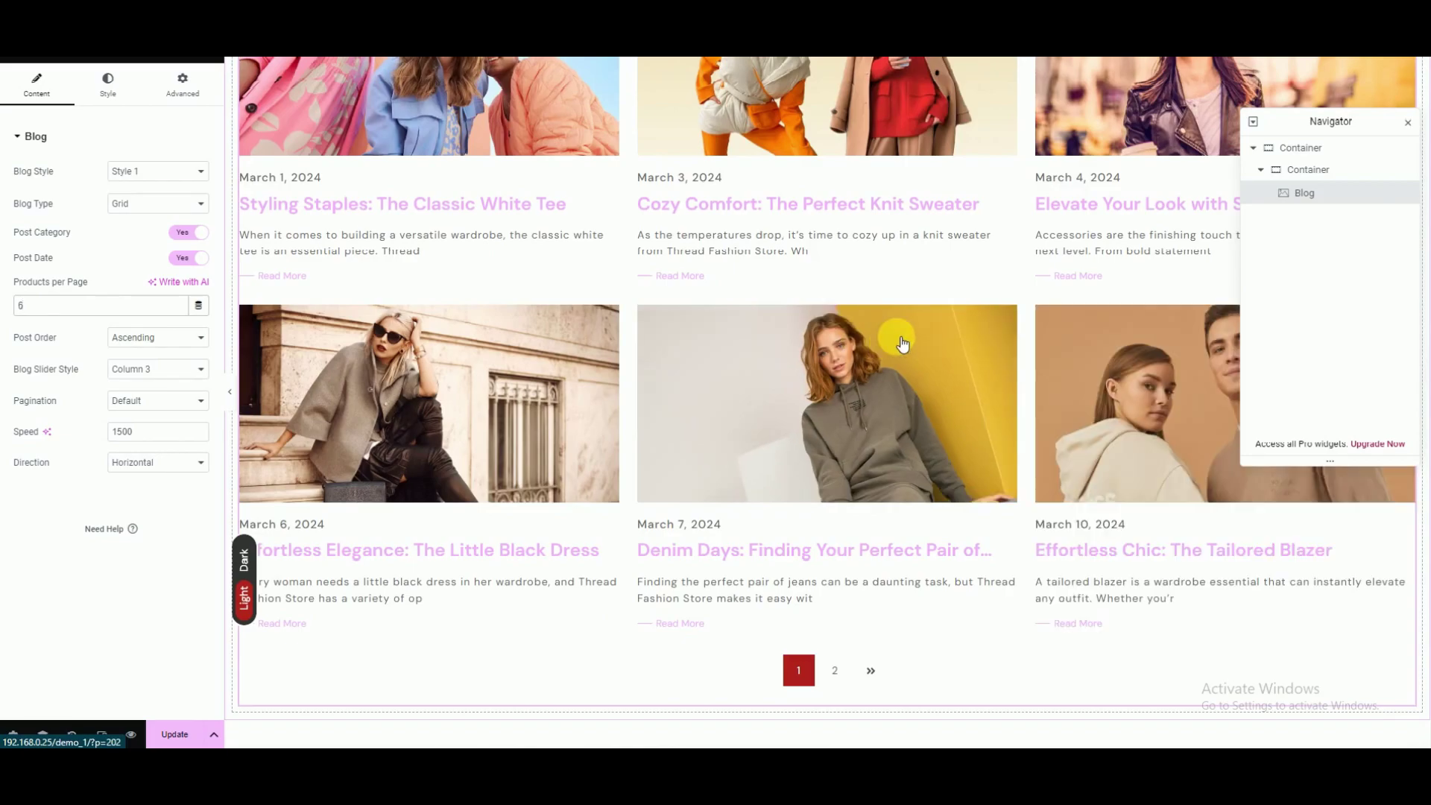
{"action": "scroll", "coordinate": [622, 321], "scroll_direction": "down", "scroll_amount": 2}
{"action": "scroll", "coordinate": [622, 322], "scroll_direction": "up", "scroll_amount": 7}
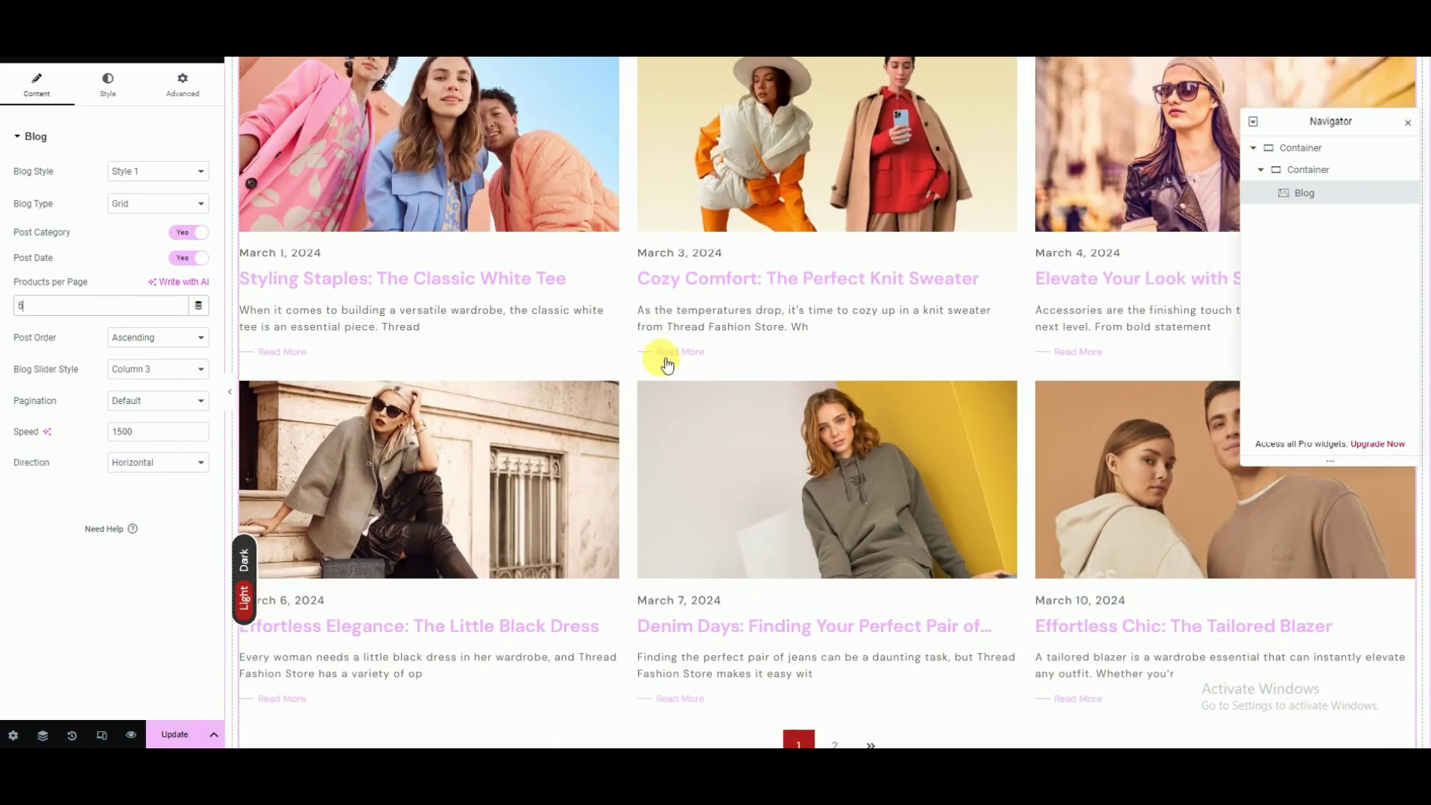